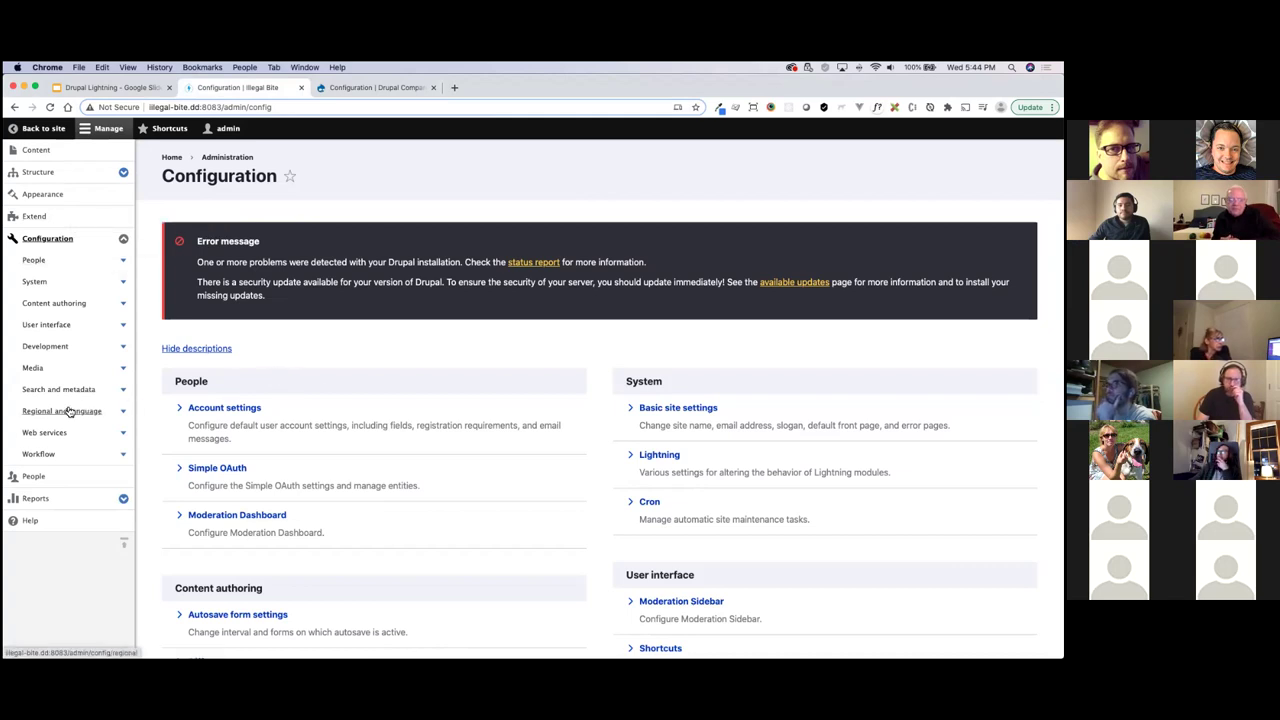
Open the OpenAPI resources on the Illegal Bite site and the Web services configuration on the Drupal Compare site.
scroll(110, 438, "down", 1)
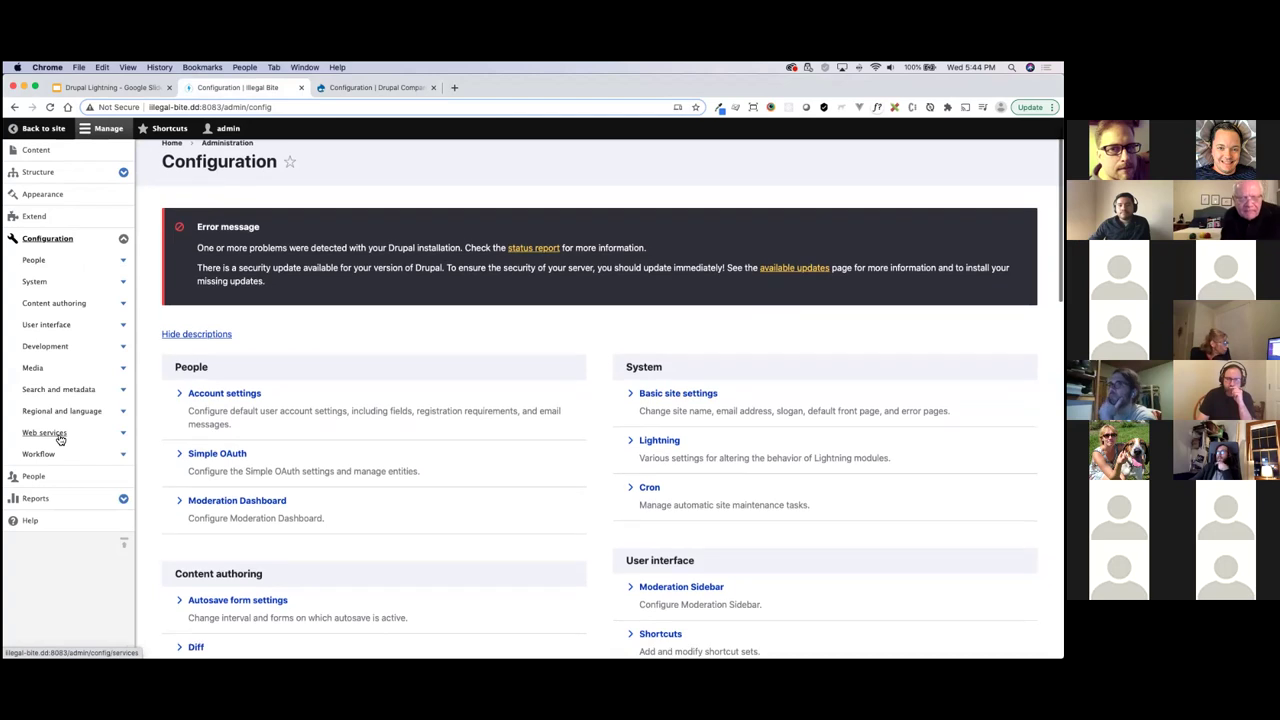
left_click(121, 438)
scroll(77, 431, "down", 1)
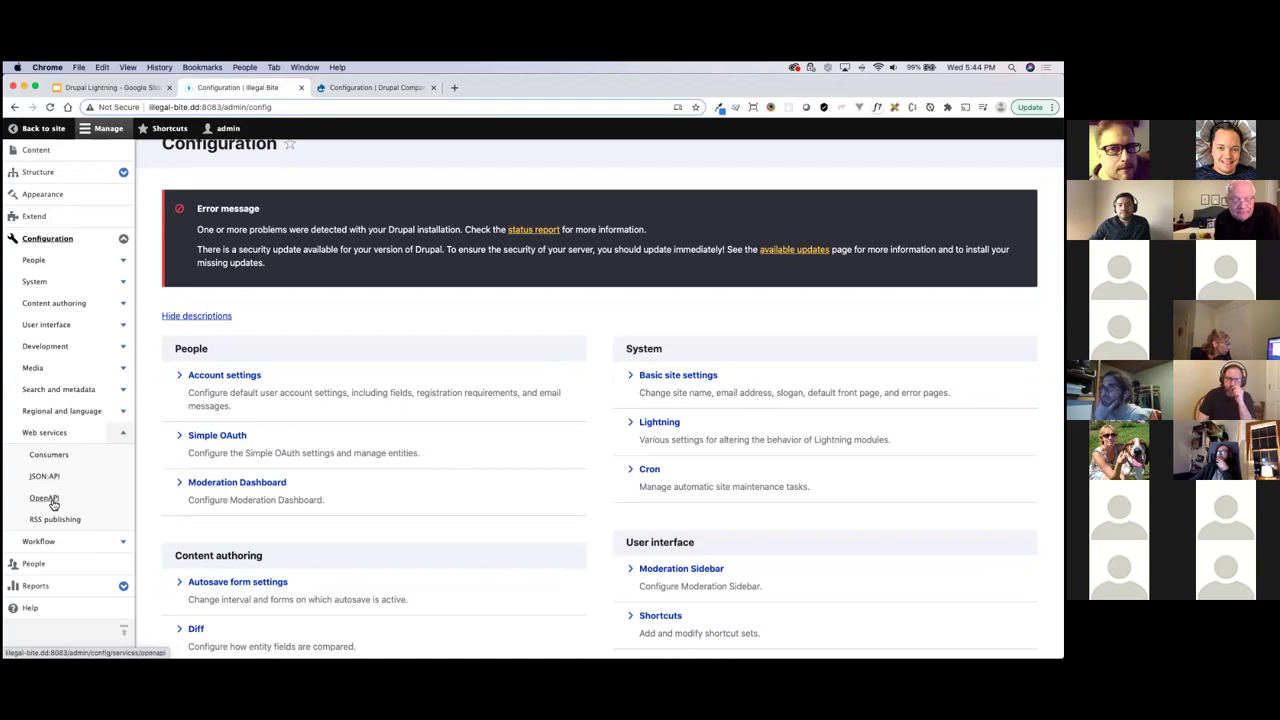
left_click(359, 90)
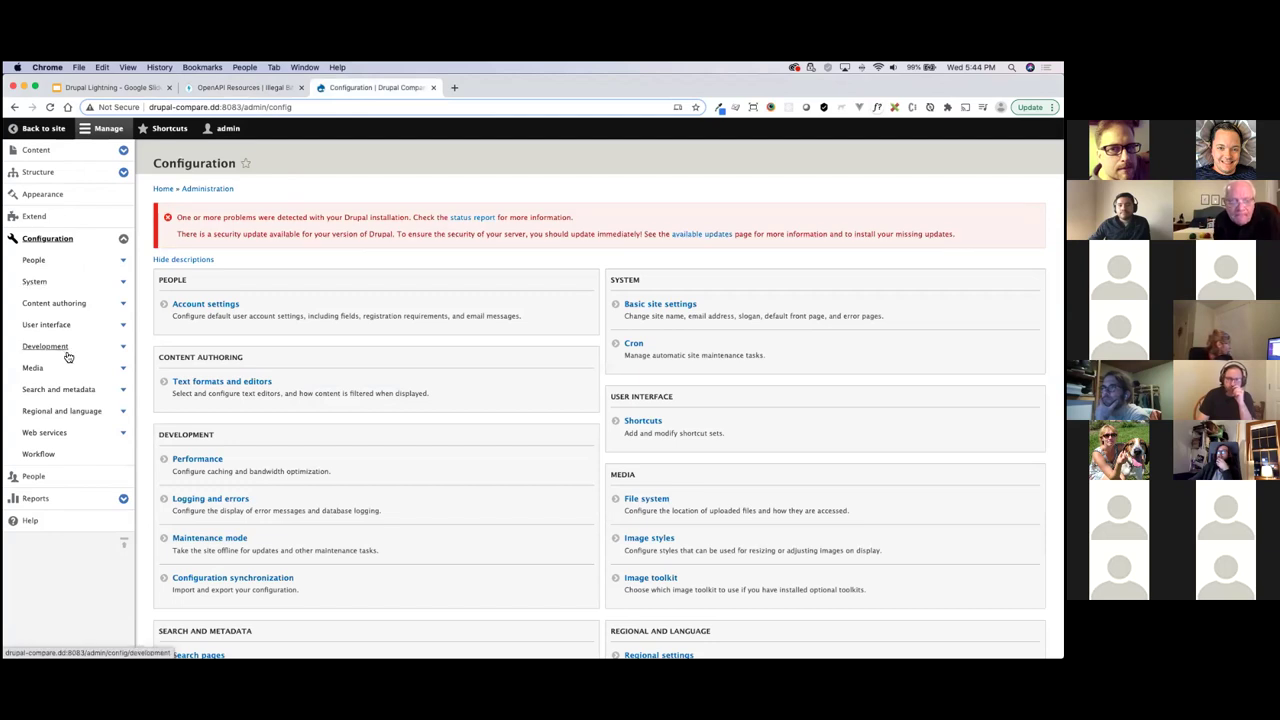
left_click(62, 434)
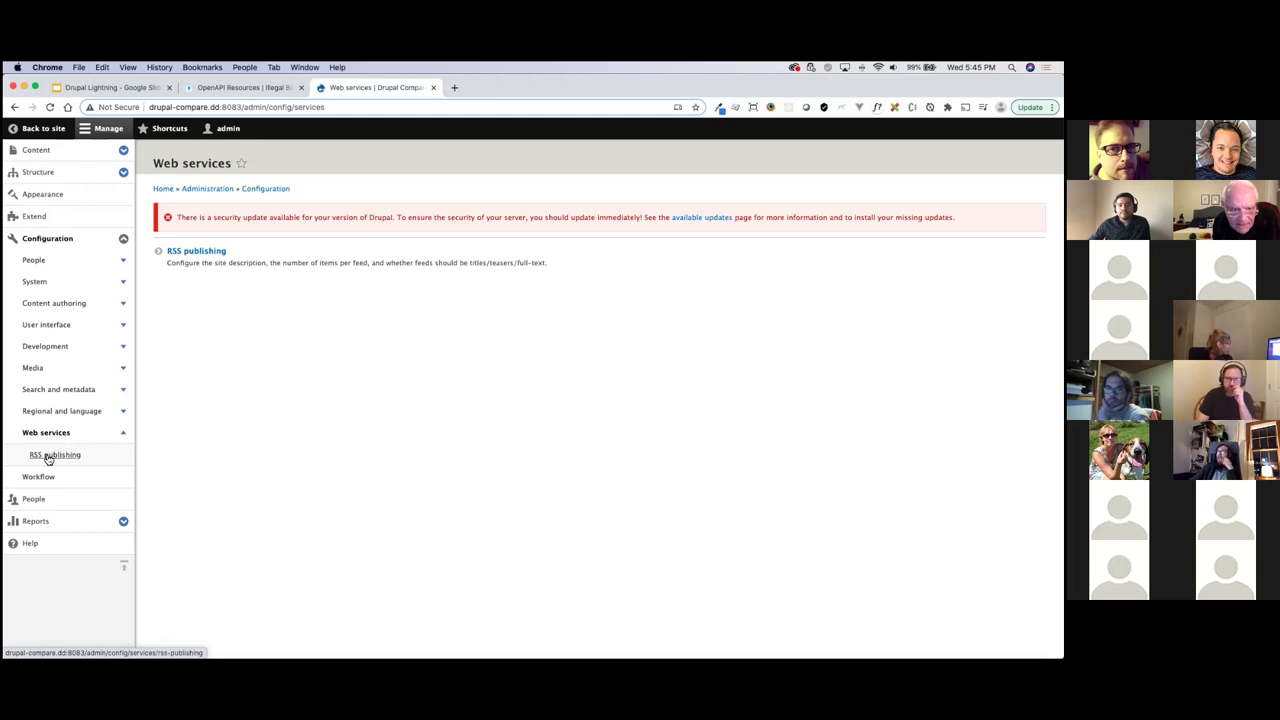
Open the ReDoc documentation for JSON API on the Illegal Bite site and view the Block list endpoint.
left_click(224, 89)
left_click(680, 409)
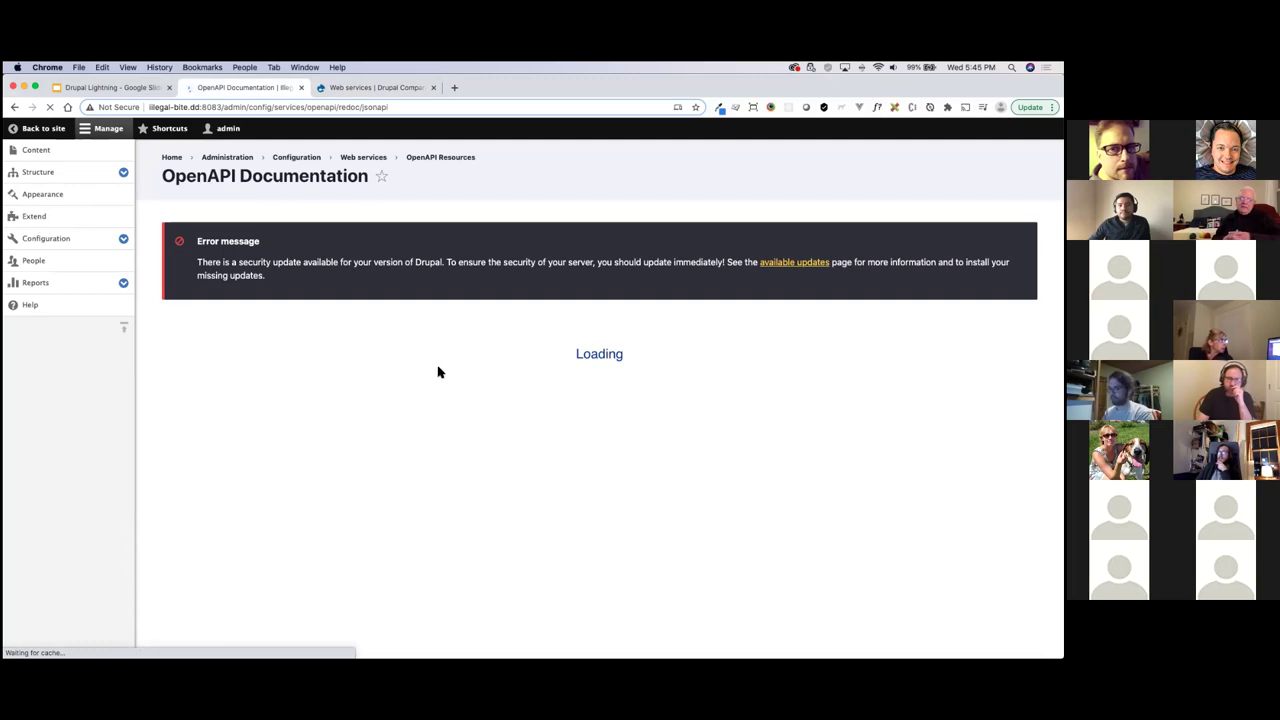
left_click(357, 89)
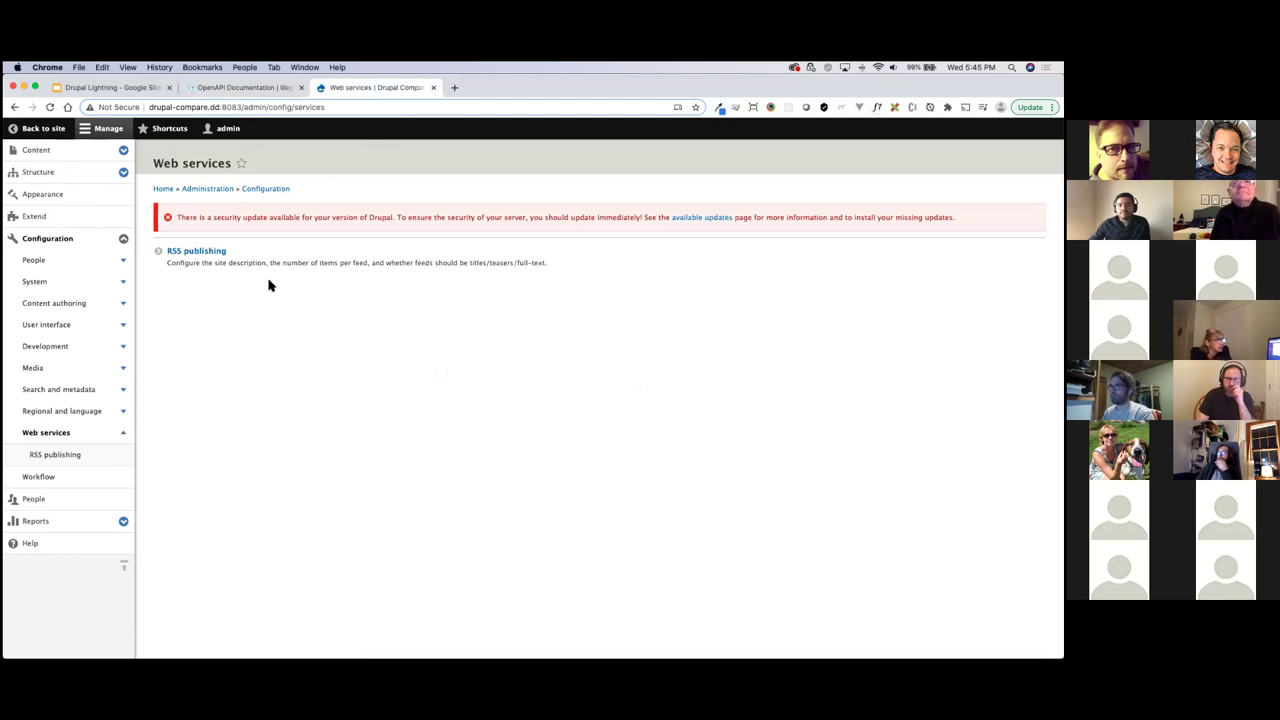
left_click(230, 90)
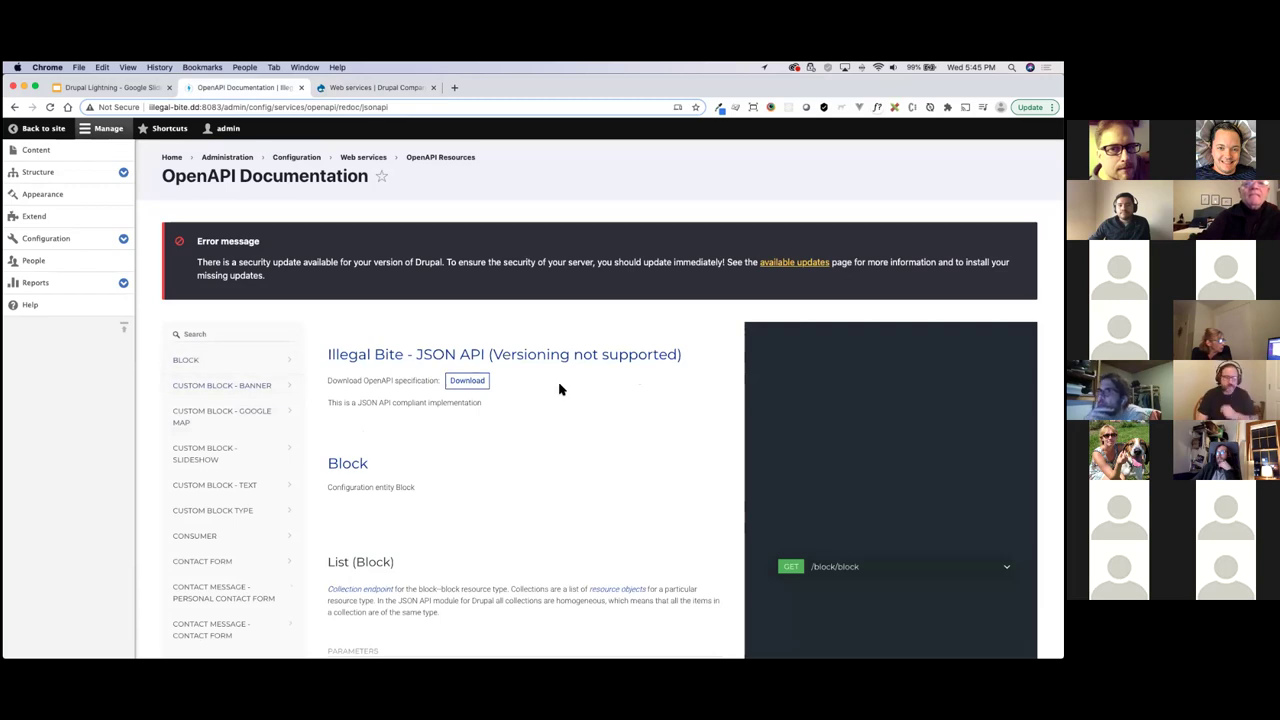
scroll(560, 389, "down", 2)
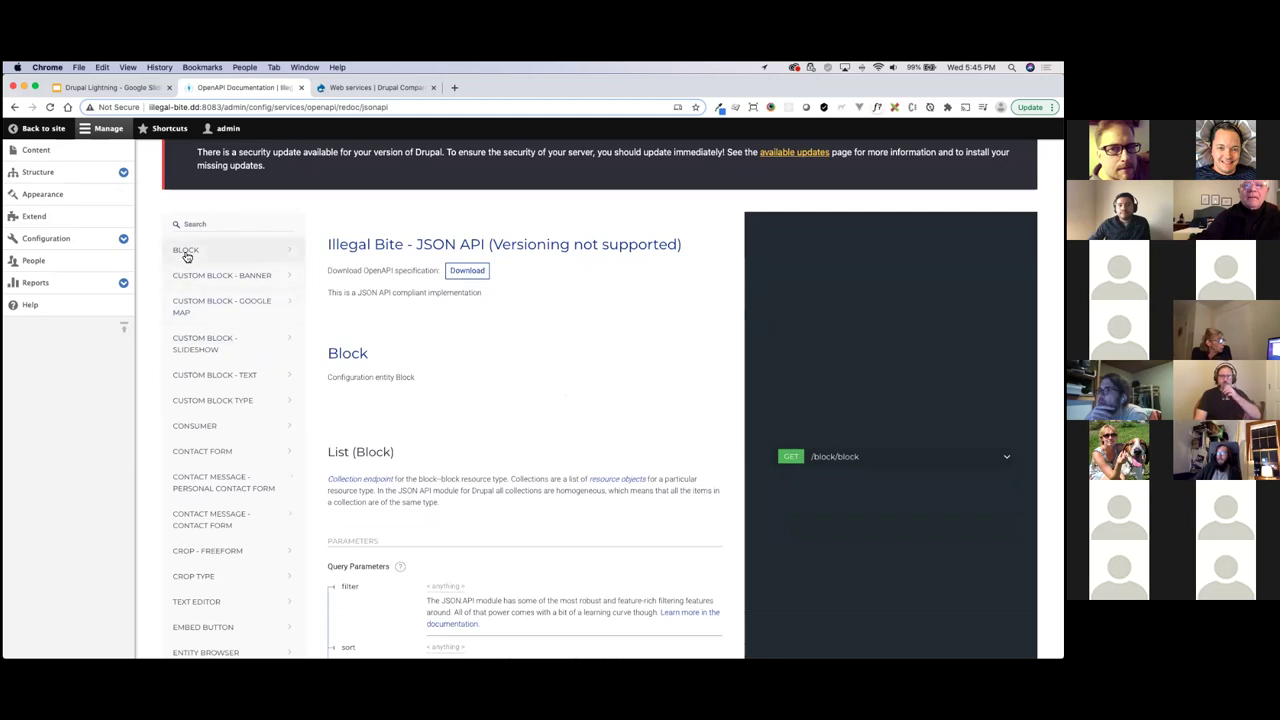
left_click(272, 263)
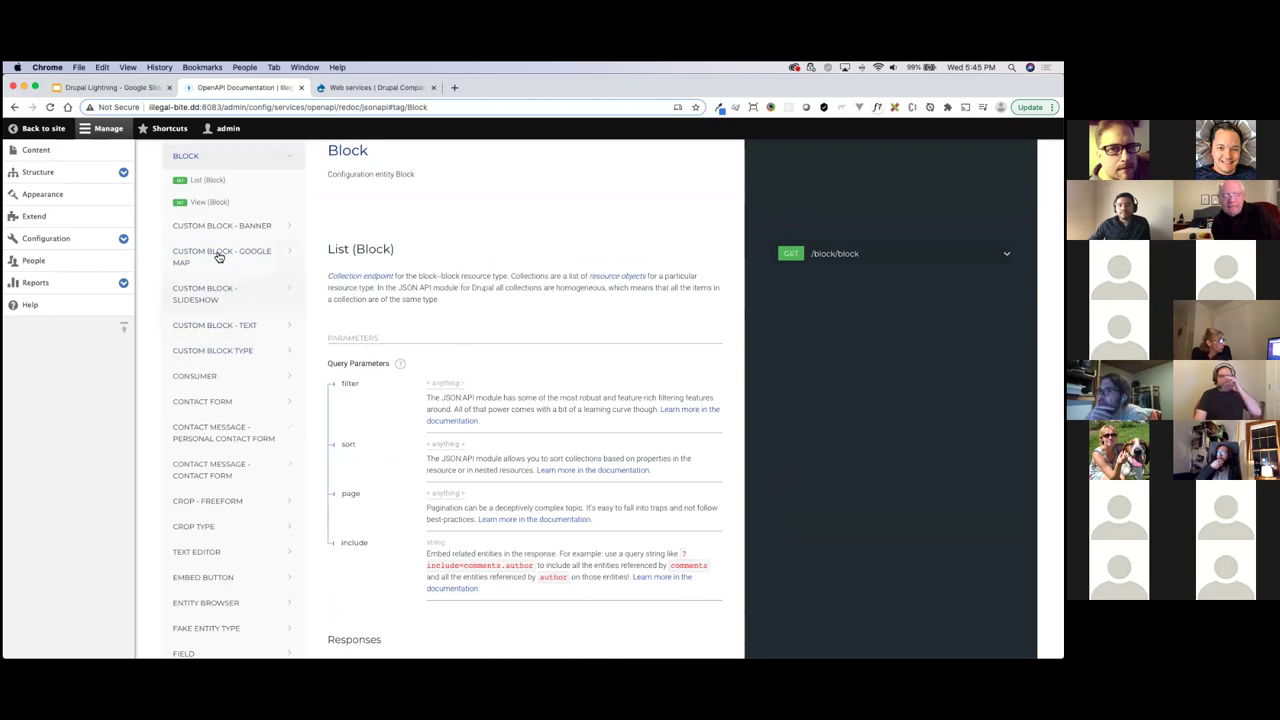
scroll(470, 360, "down", 2)
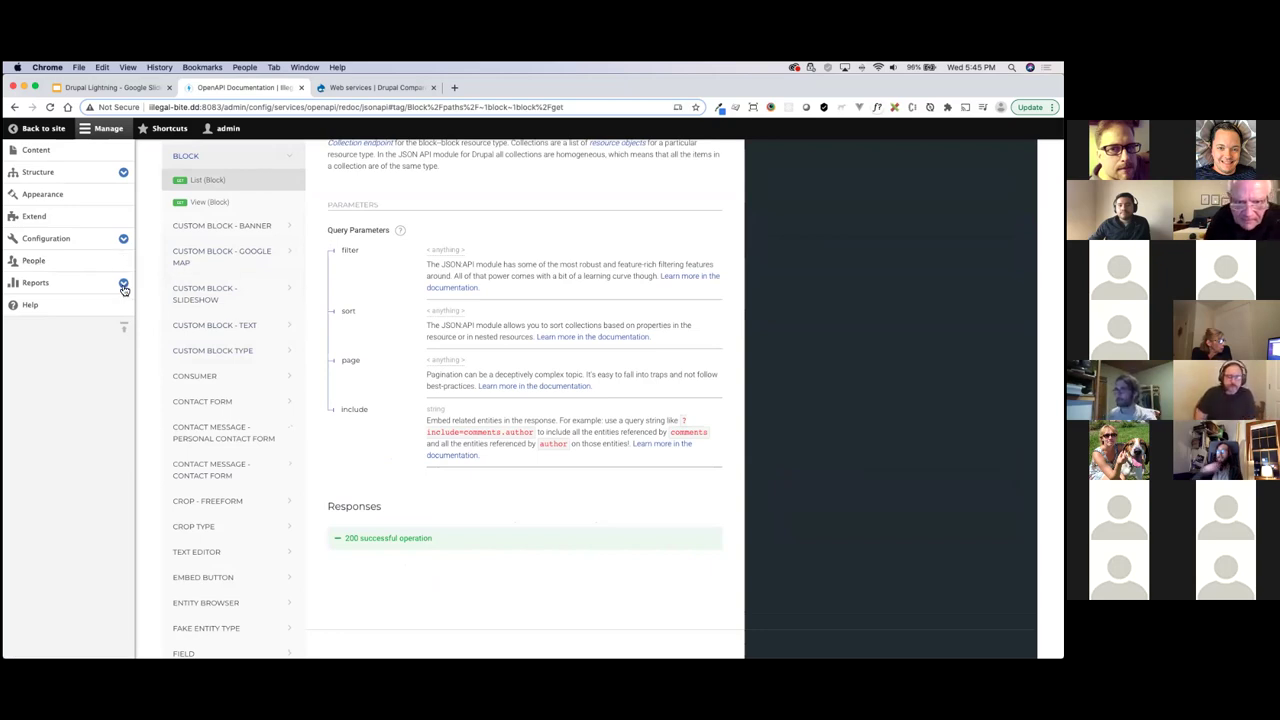
Open the Media configuration pages on the Illegal Bite and Drupal Compare sites and compare their available settings.
left_click(123, 238)
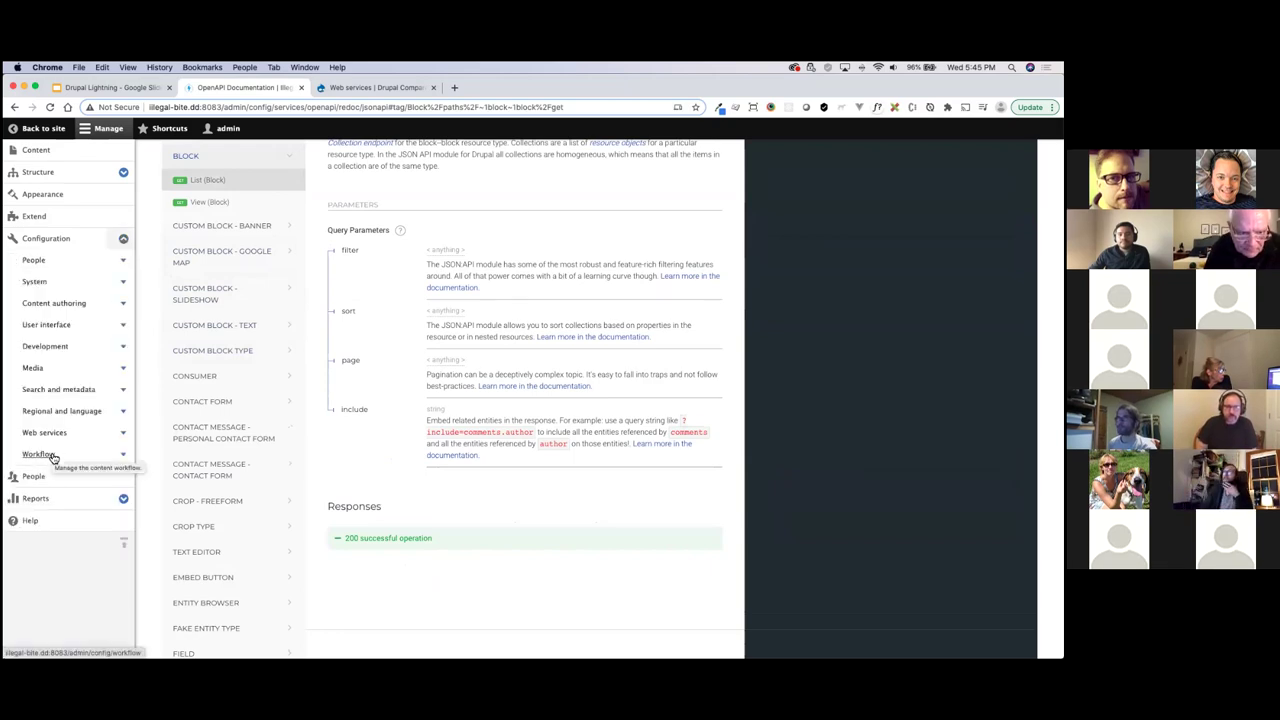
left_click(124, 371)
left_click(40, 369)
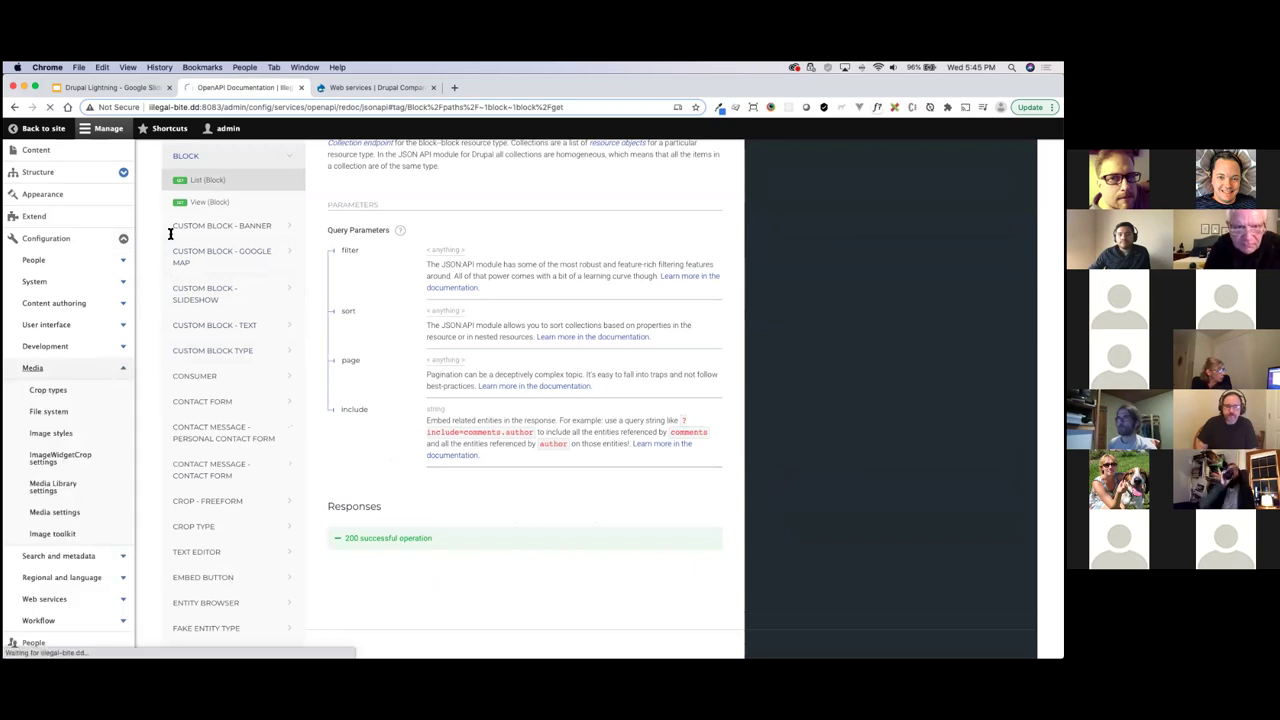
left_click(357, 93)
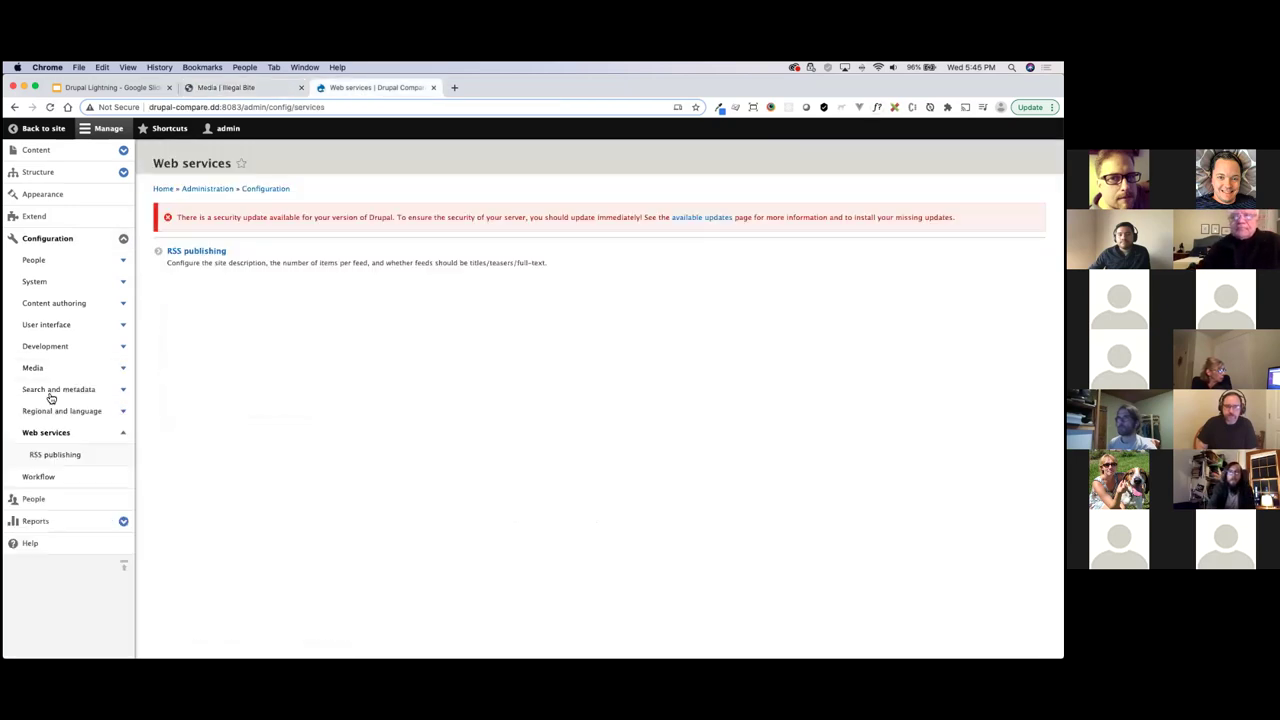
left_click(123, 368)
left_click(33, 369)
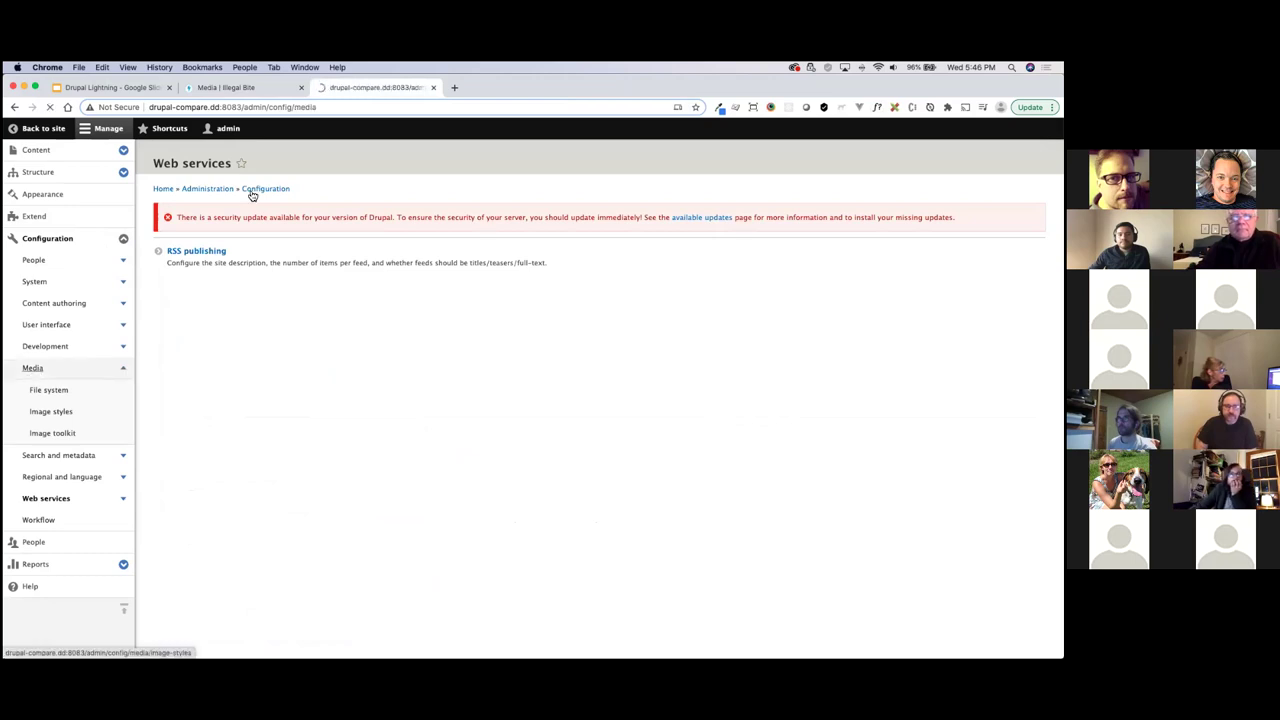
left_click(228, 87)
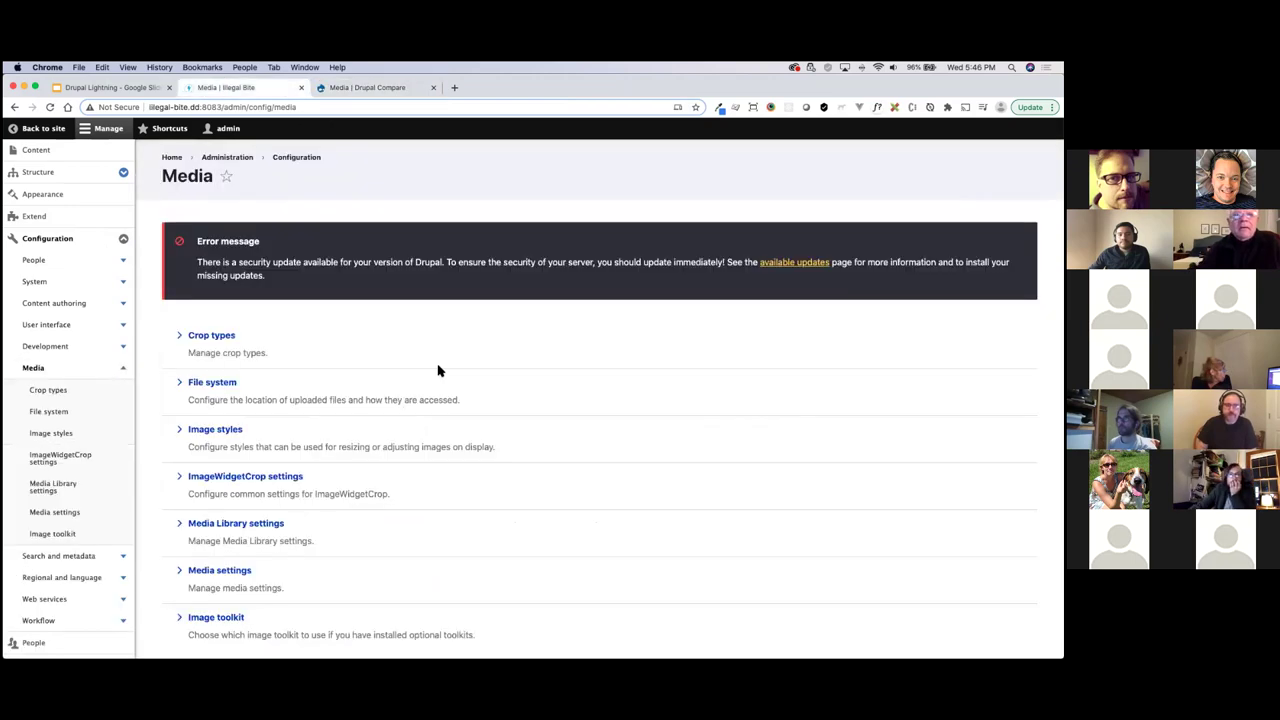
scroll(437, 371, "down", 1)
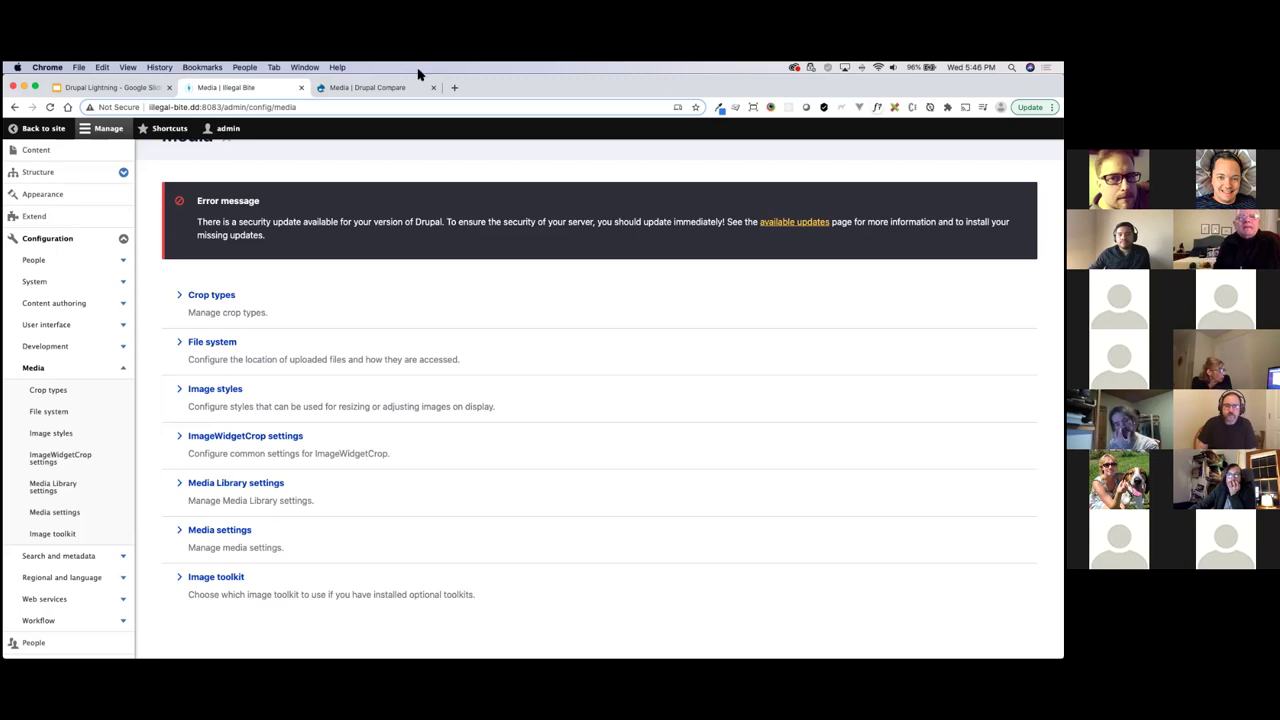
left_click(376, 89)
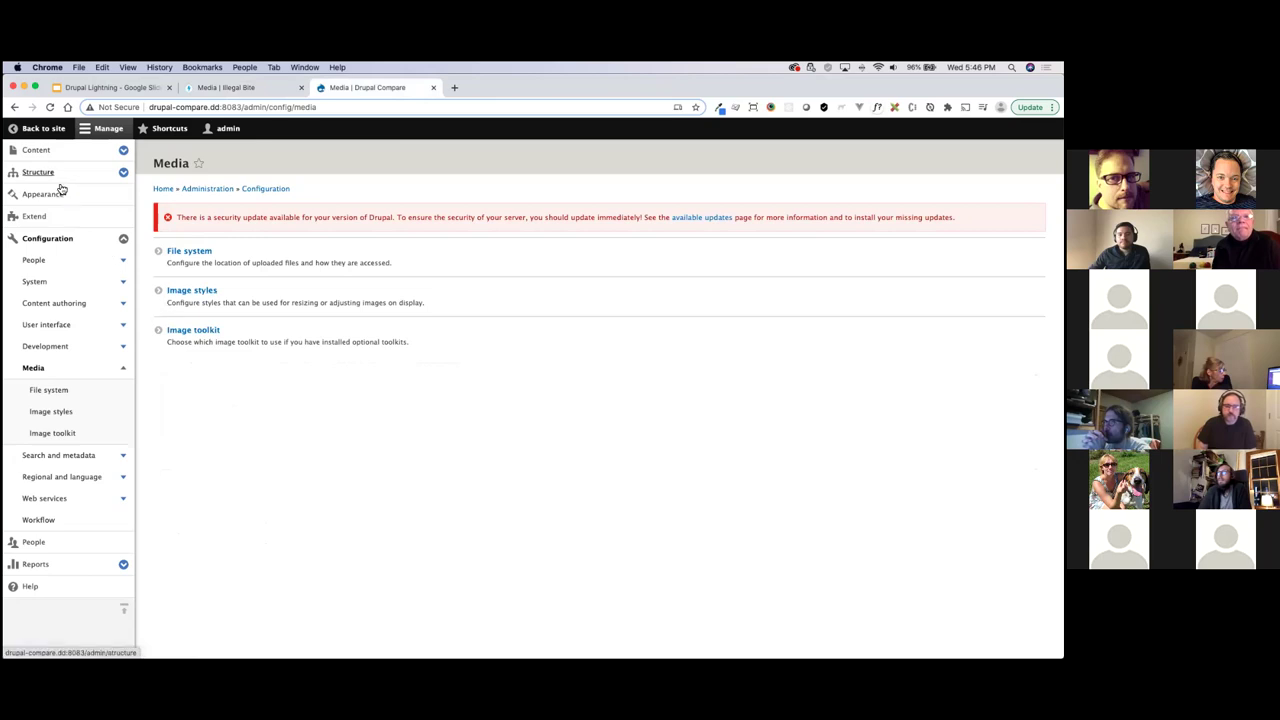
Open the Content overview on both sites and the layout editor of Illegal Bite's "NYC Foods and Dining Experiences" landing page.
left_click(36, 150)
left_click(242, 89)
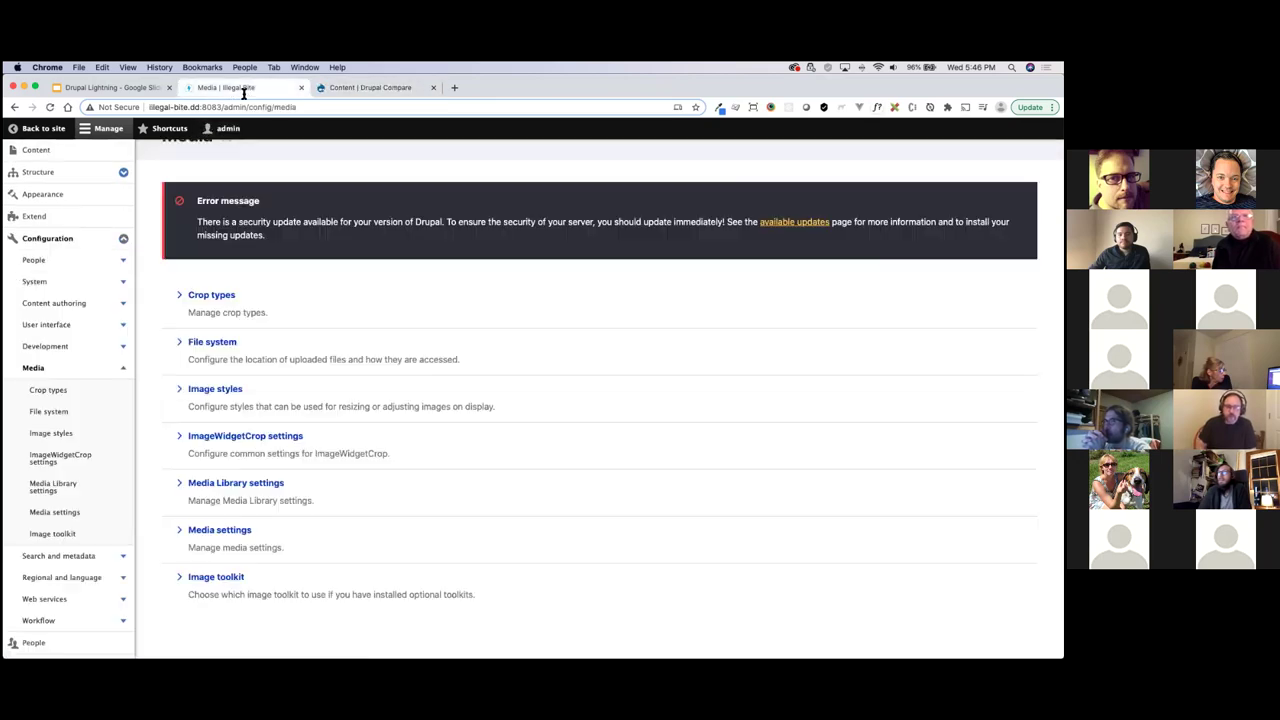
left_click(36, 151)
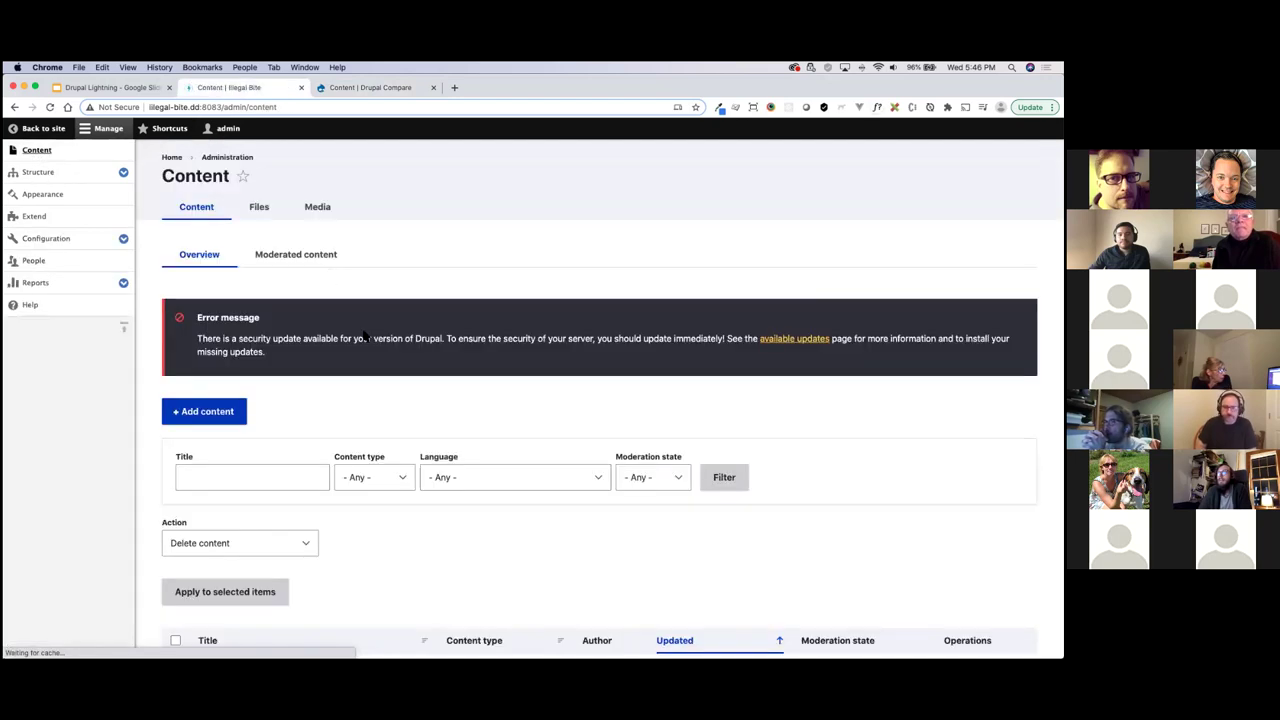
scroll(485, 413, "down", 3)
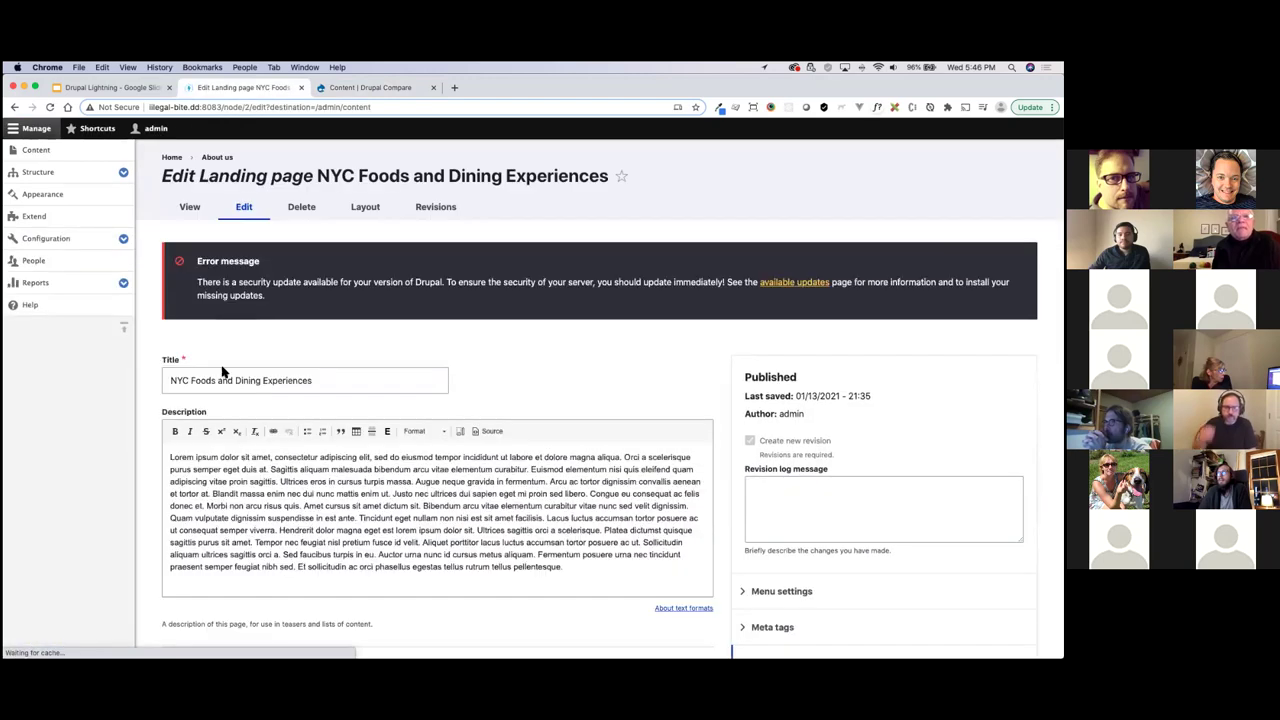
left_click(365, 208)
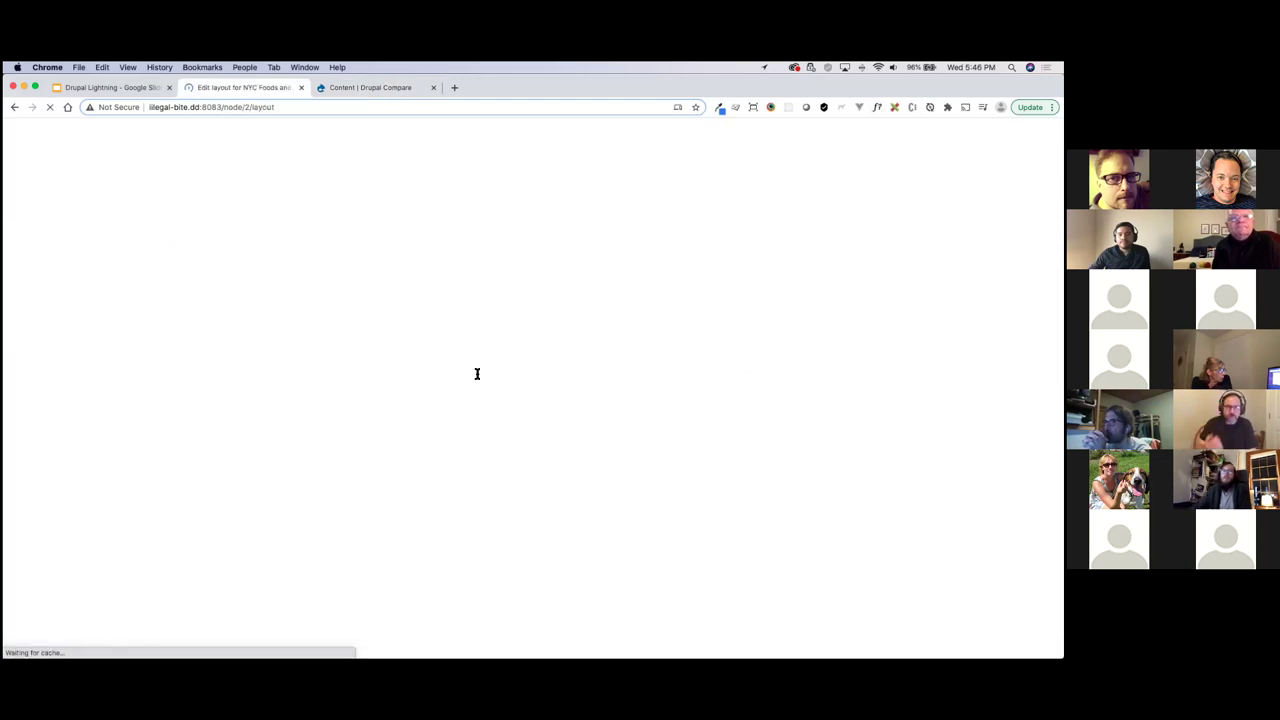
Examine the landing page's layout editor, including its save and publishing options, sections and blocks.
scroll(474, 371, "down", 5)
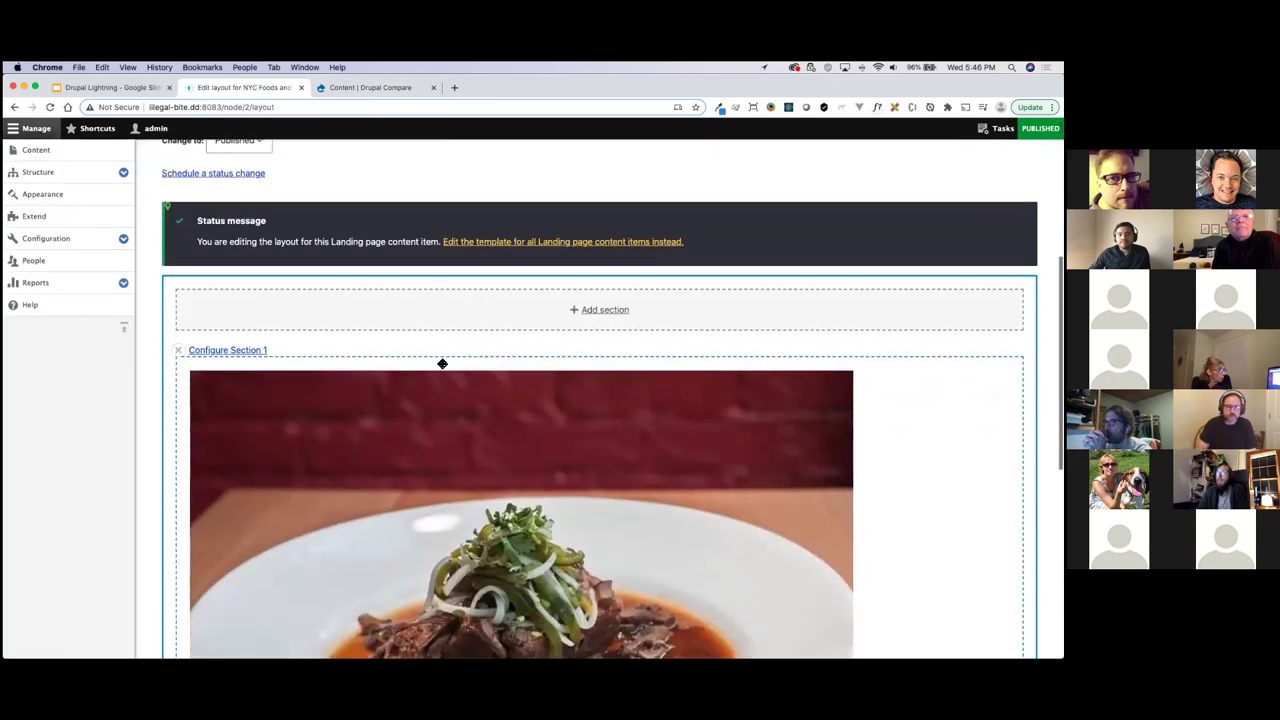
scroll(442, 364, "down", 8)
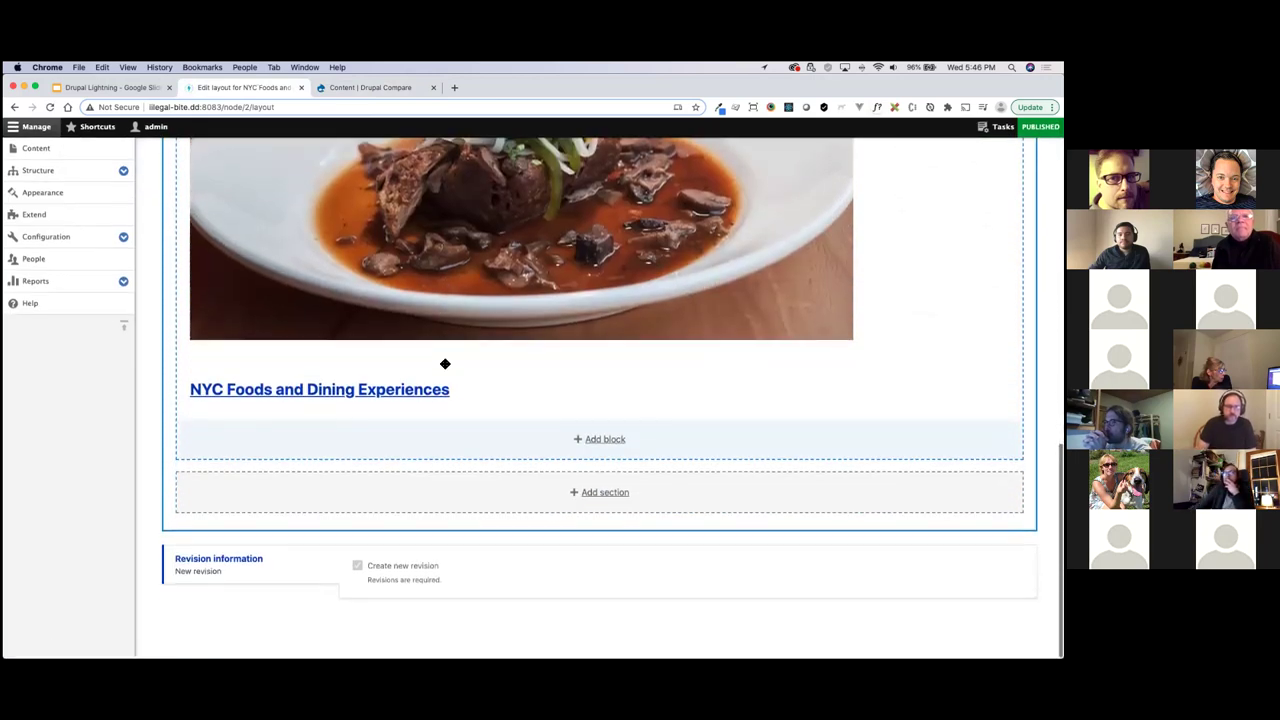
scroll(445, 364, "up", 12)
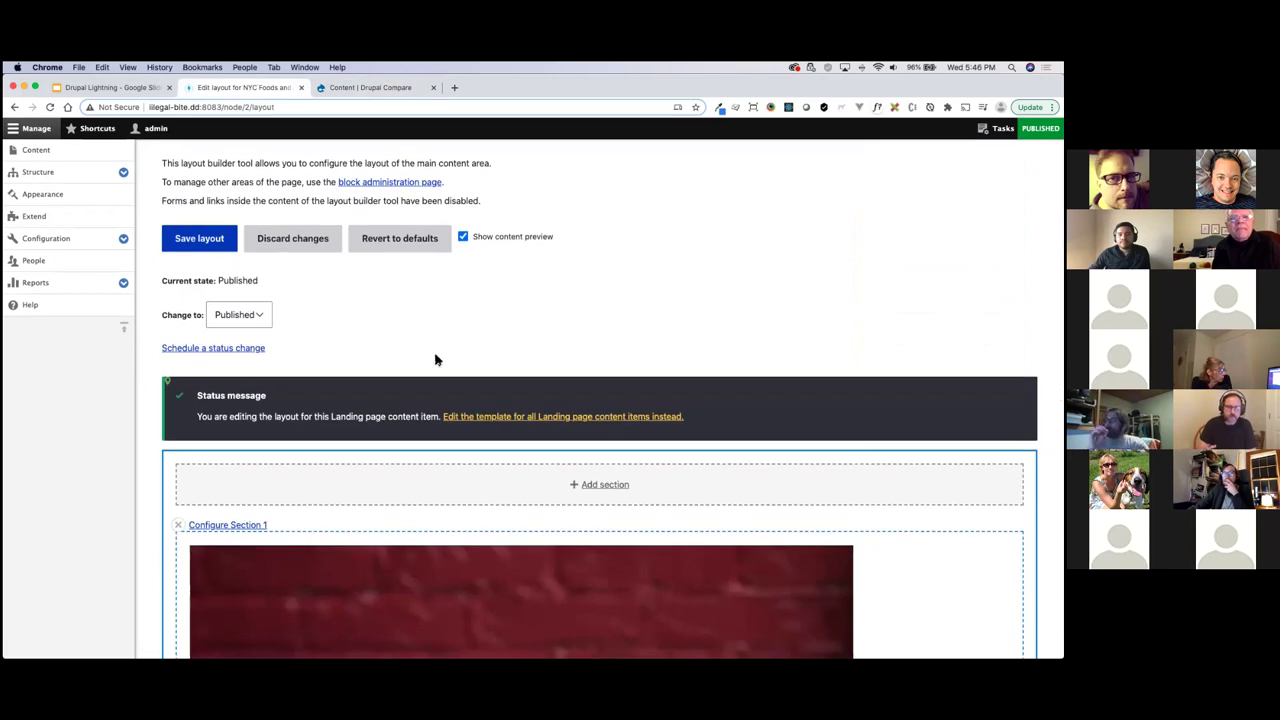
scroll(436, 359, "down", 6)
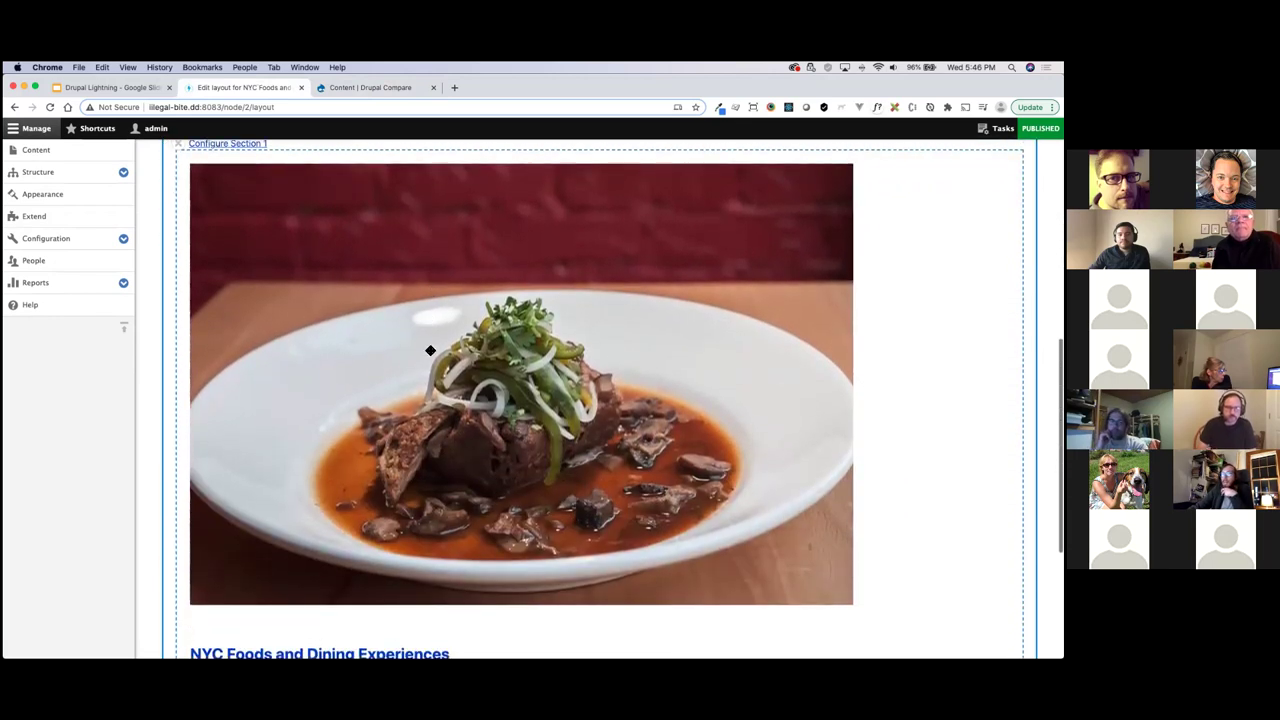
scroll(430, 350, "down", 4)
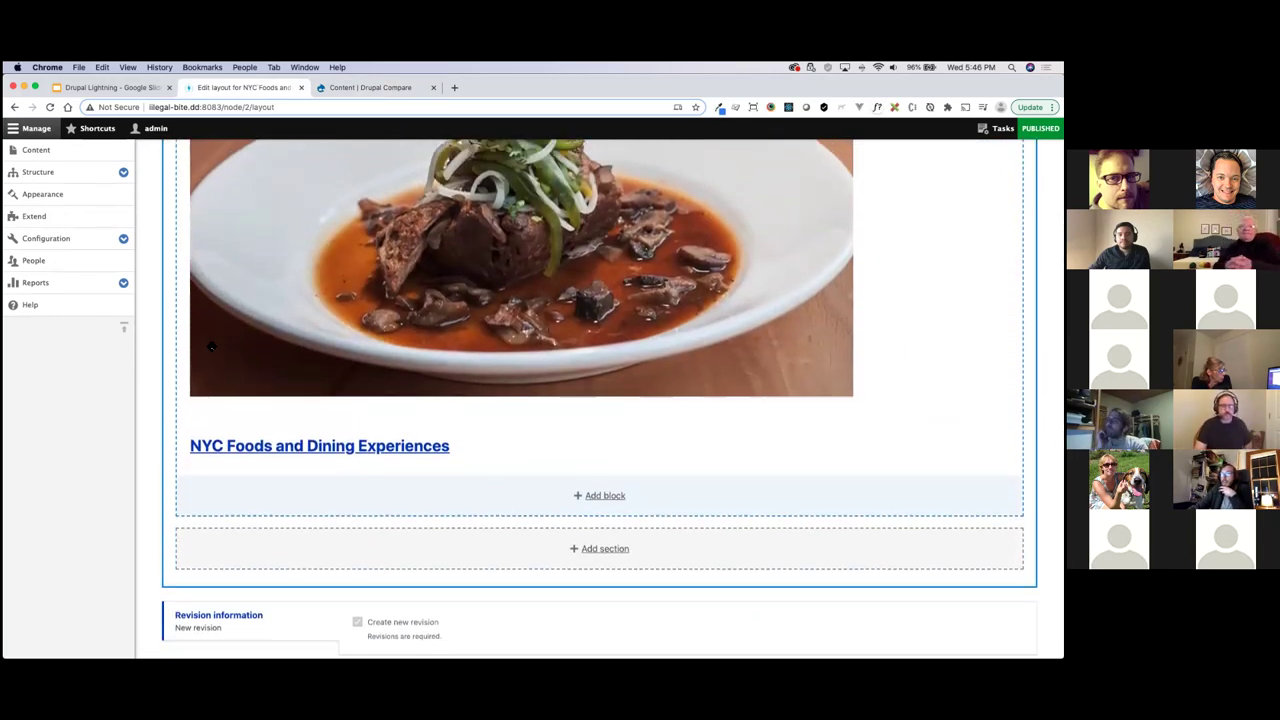
scroll(211, 347, "up", 10)
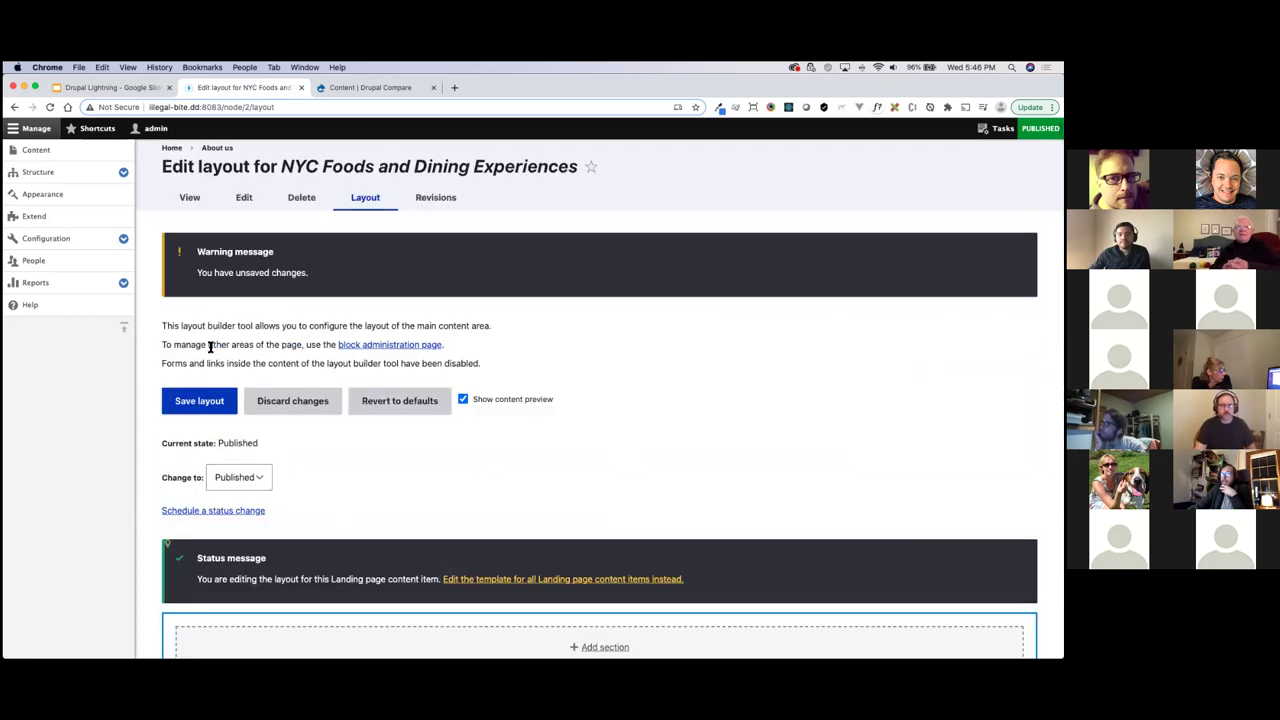
scroll(211, 347, "down", 10)
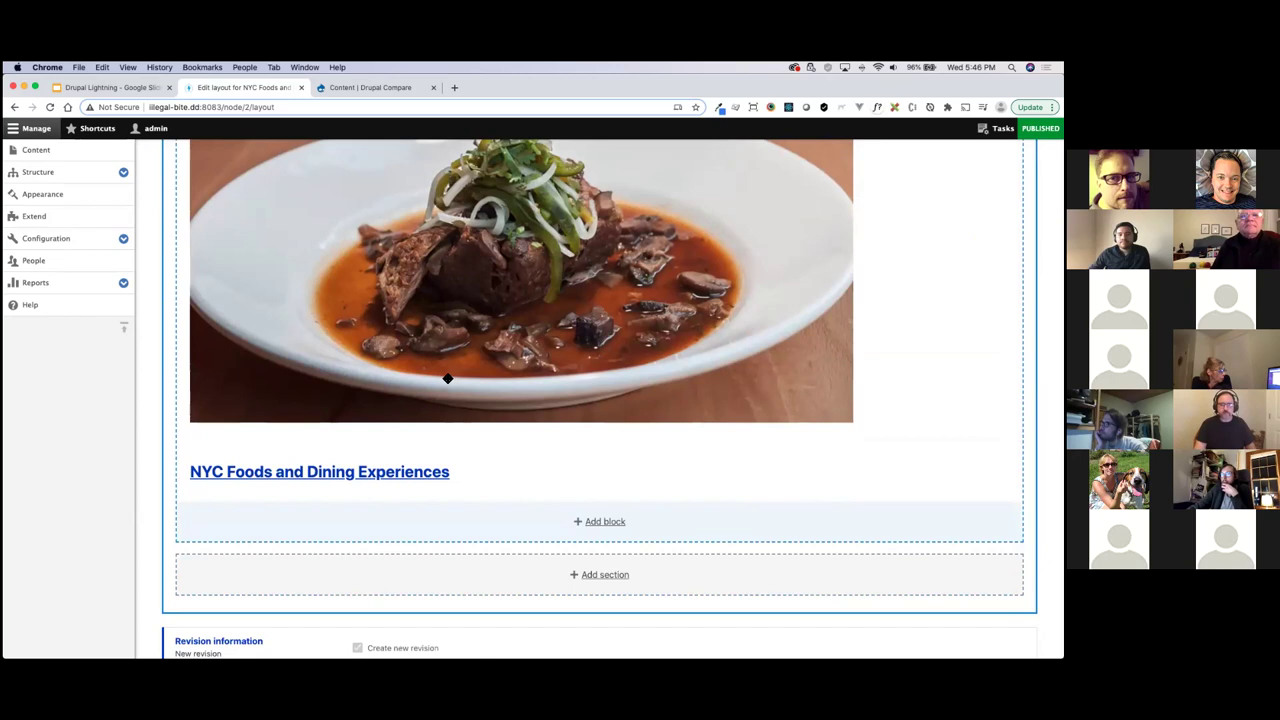
scroll(526, 353, "down", 1)
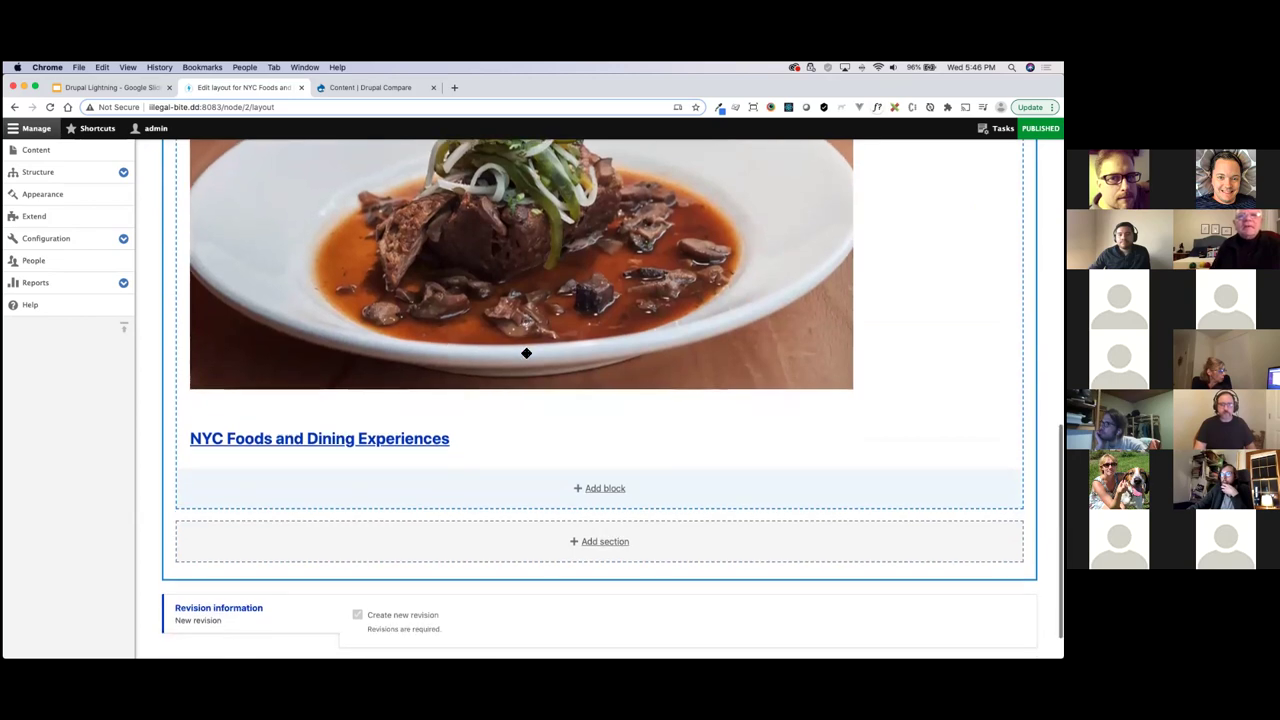
View the blocks available for Section 1, and add a two-column section with 50%/50% widths below it.
left_click(602, 489)
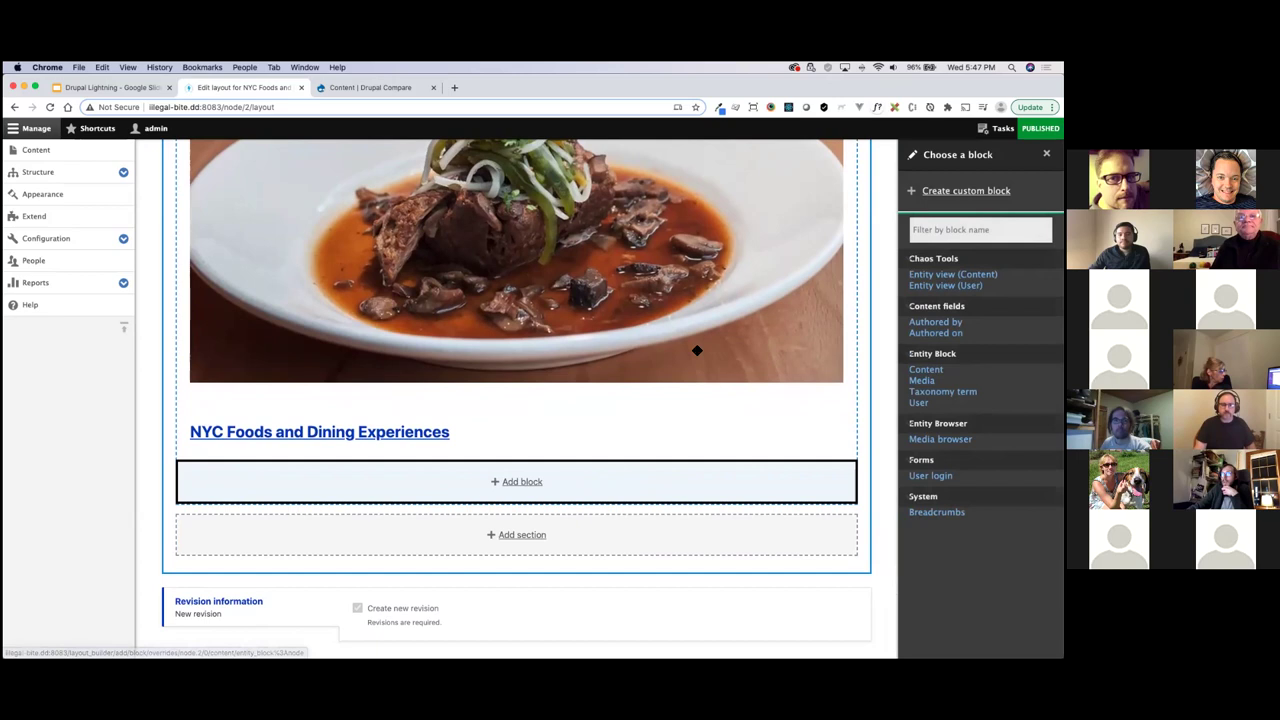
left_click(509, 537)
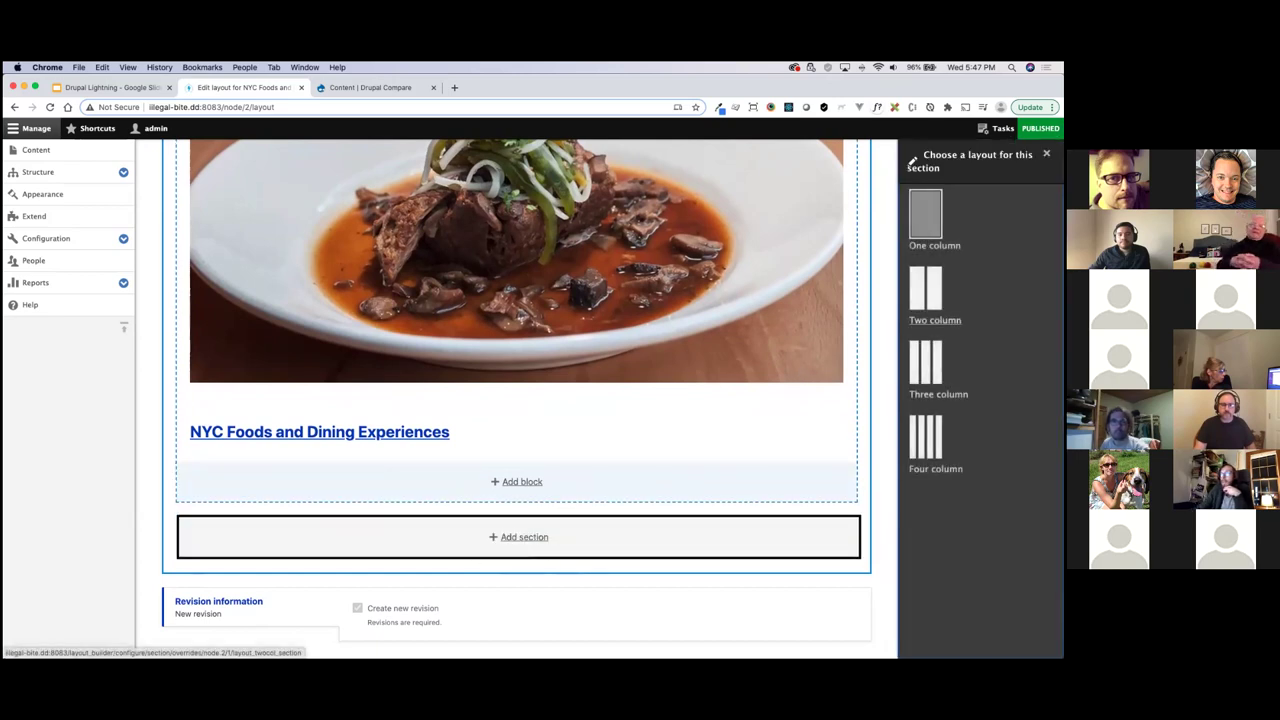
left_click(927, 298)
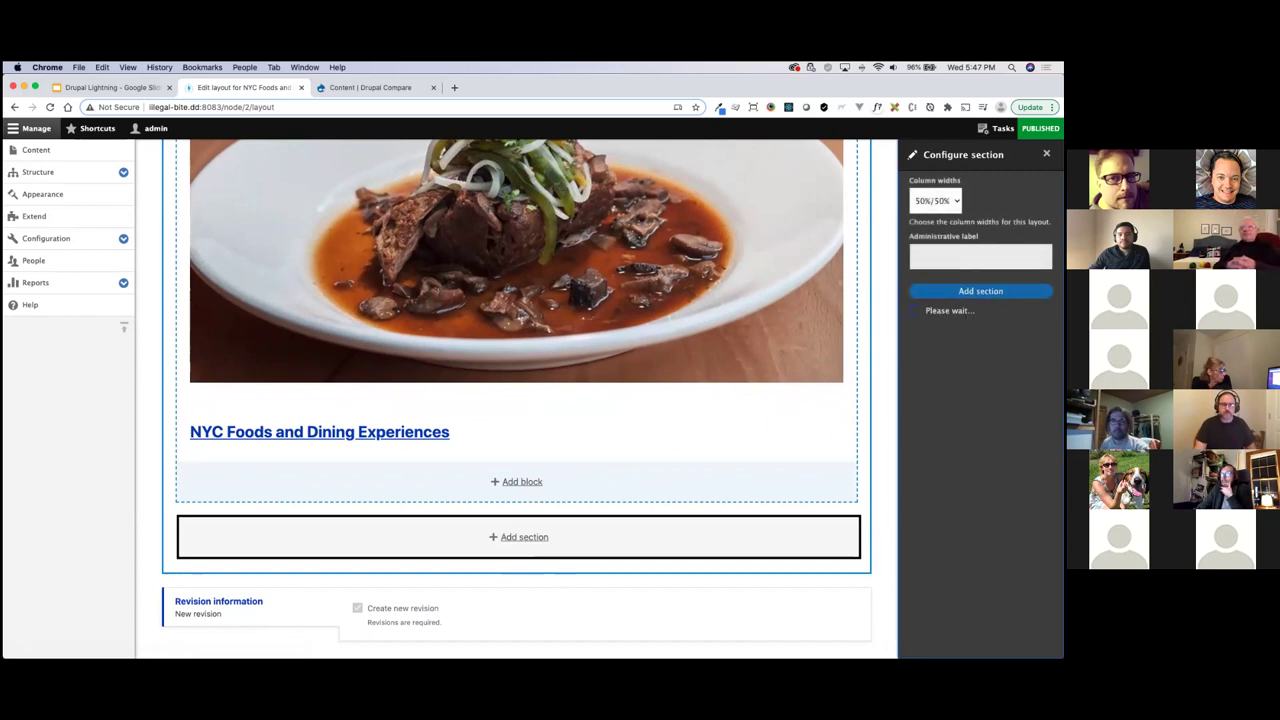
scroll(646, 549, "down", 3)
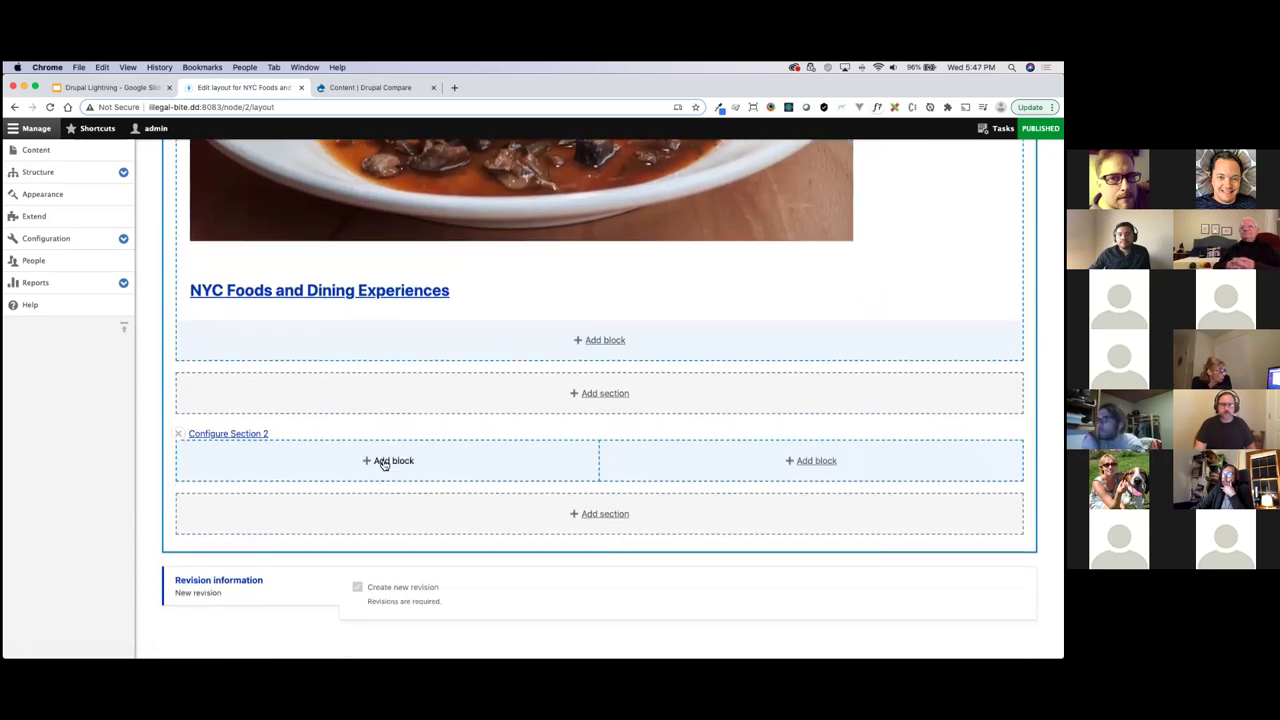
left_click(386, 461)
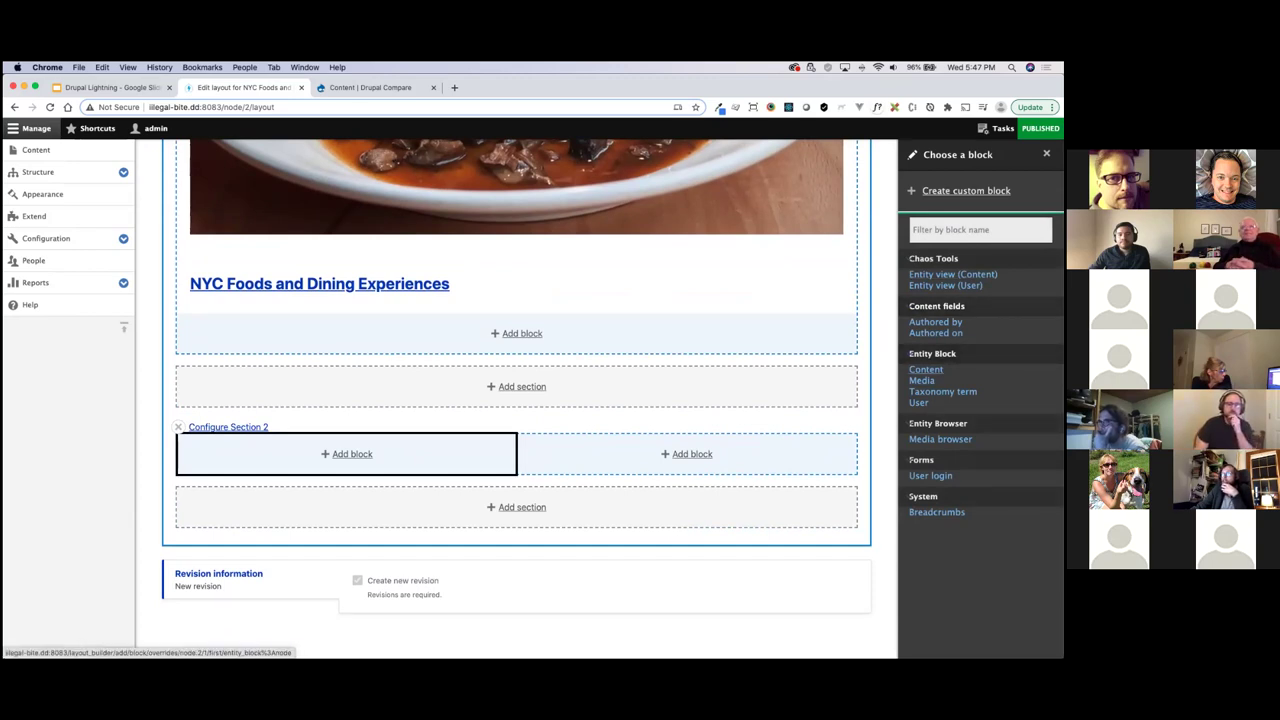
left_click(926, 369)
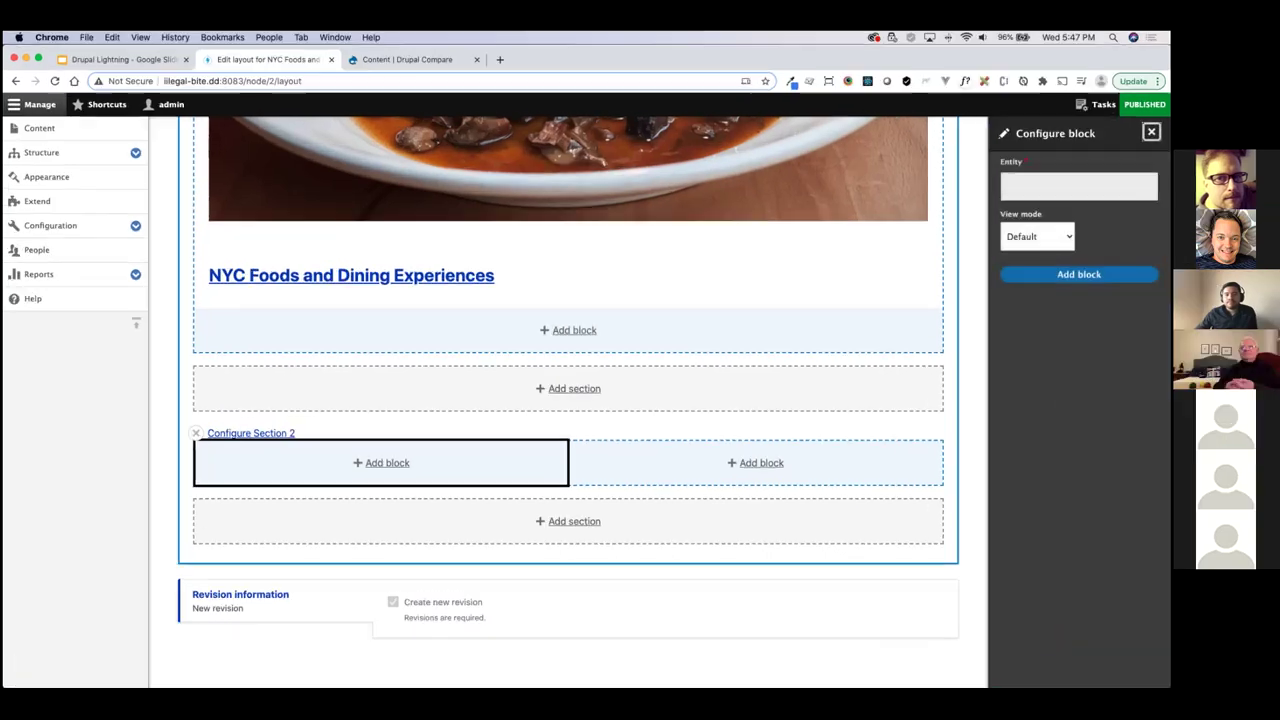
left_click(1046, 154)
Start a Media browser block in the first column of Section 2 and upload the image food_03.jpg for it.
left_click(404, 464)
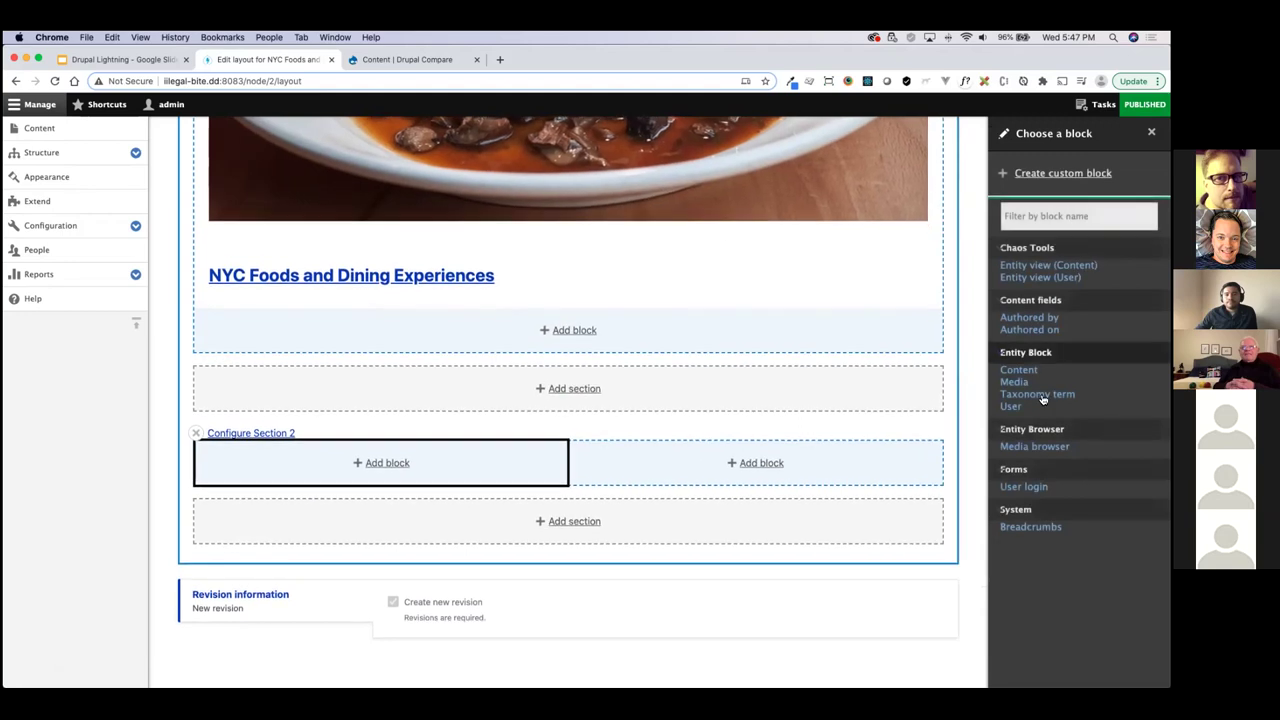
left_click(1034, 447)
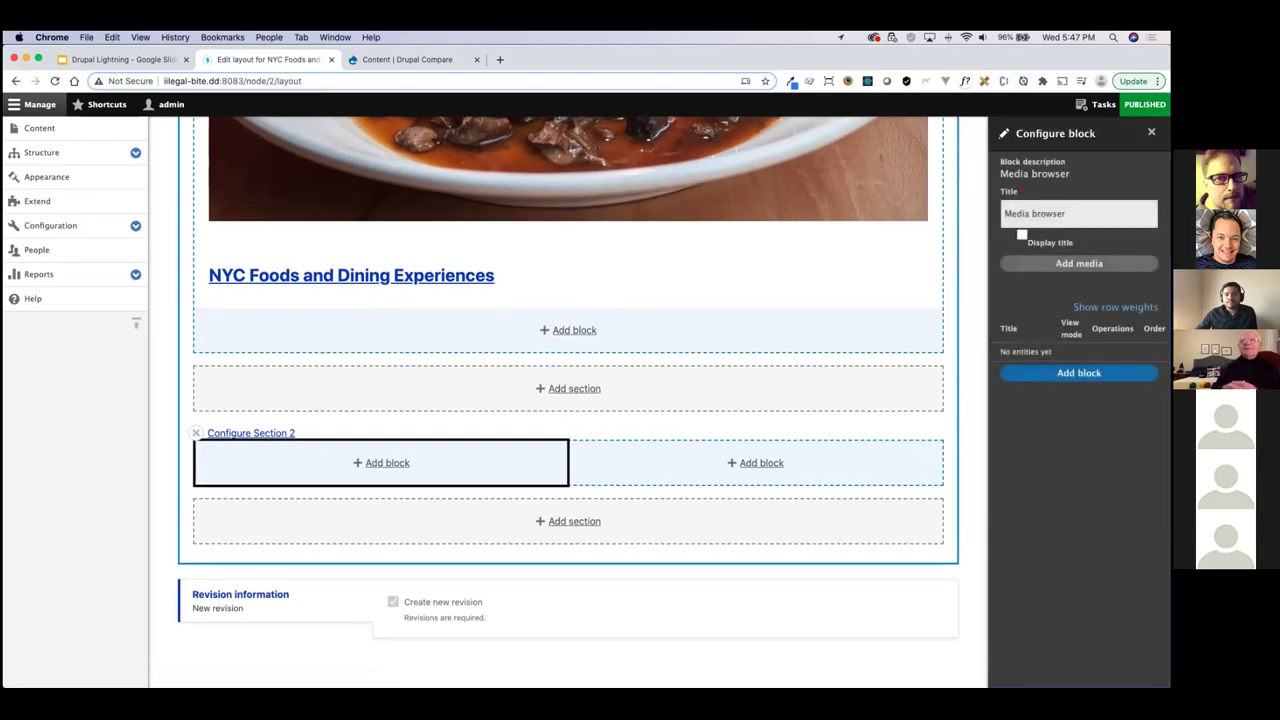
left_click(1079, 263)
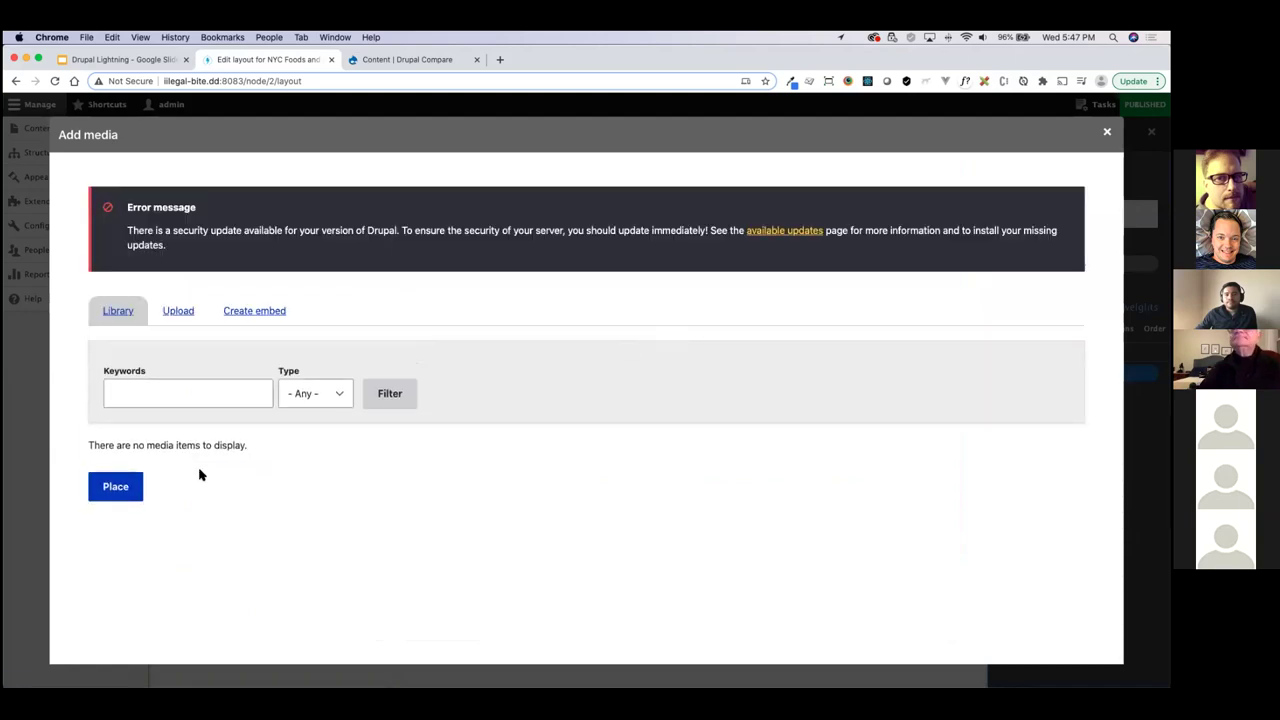
left_click(180, 312)
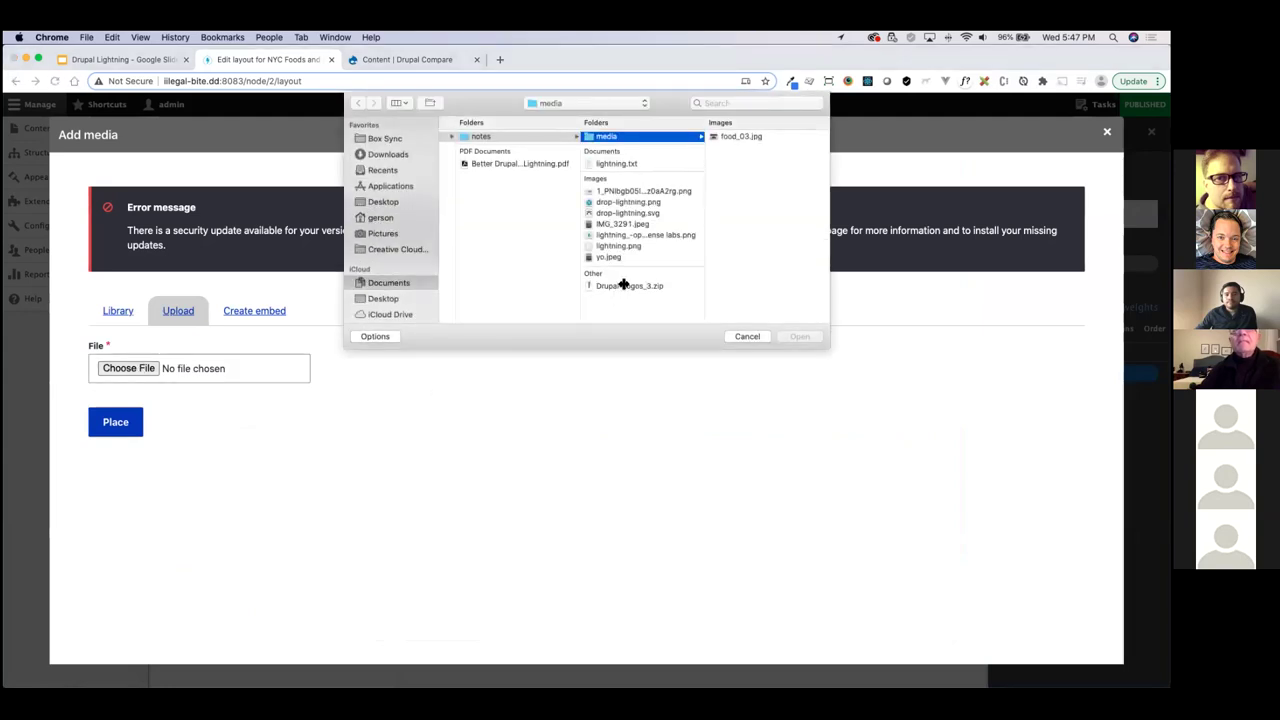
left_click(744, 137)
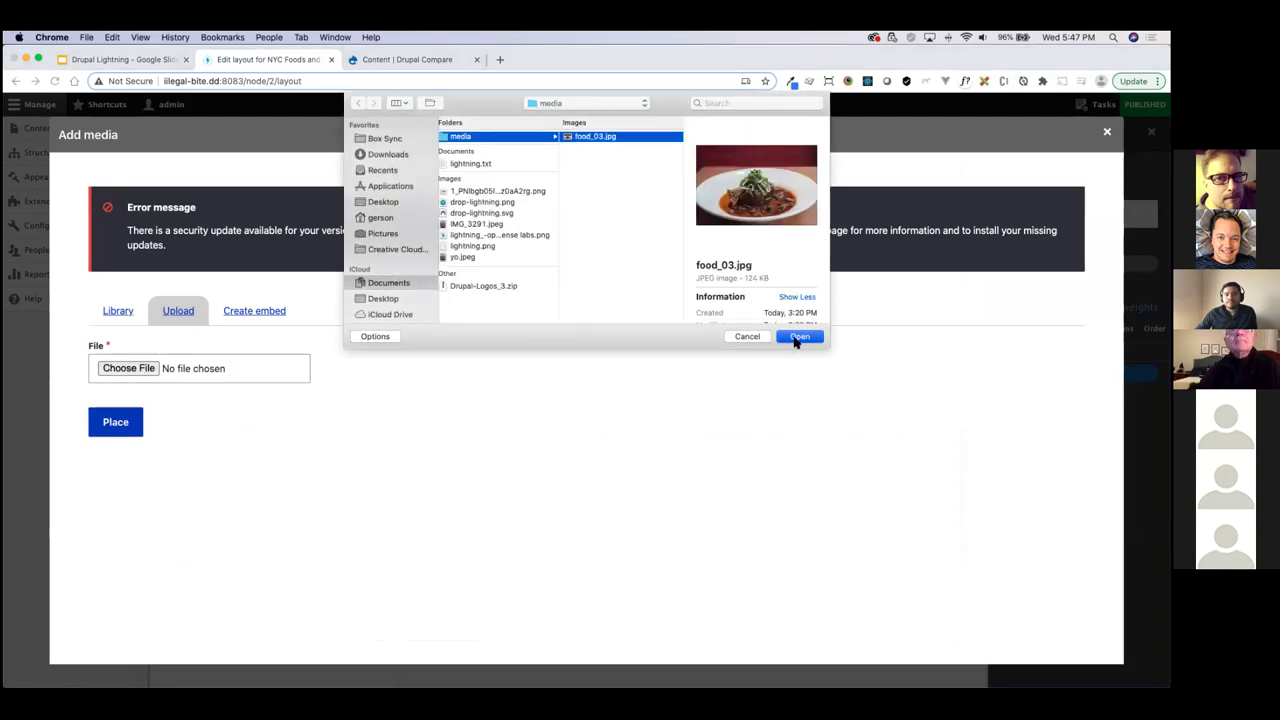
left_click(798, 337)
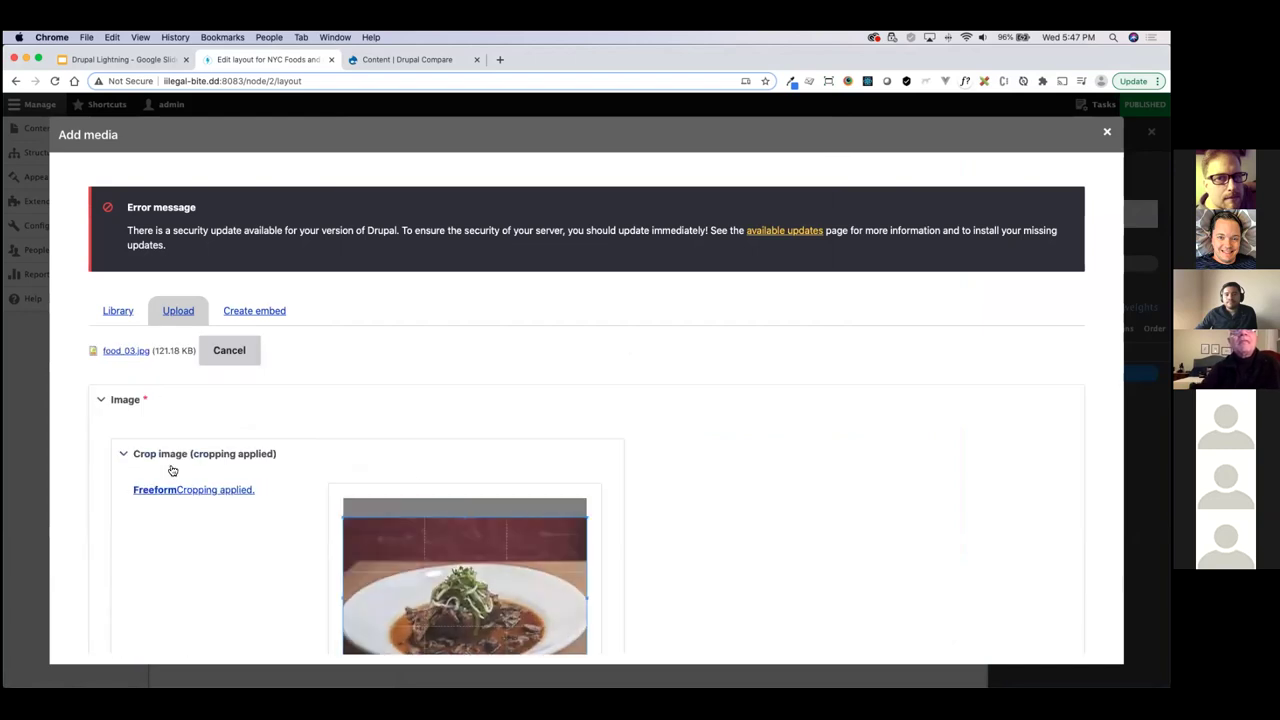
Name the uploaded image "stew" and exclude it from the media library.
scroll(177, 354, "down", 2)
scroll(120, 364, "down", 3)
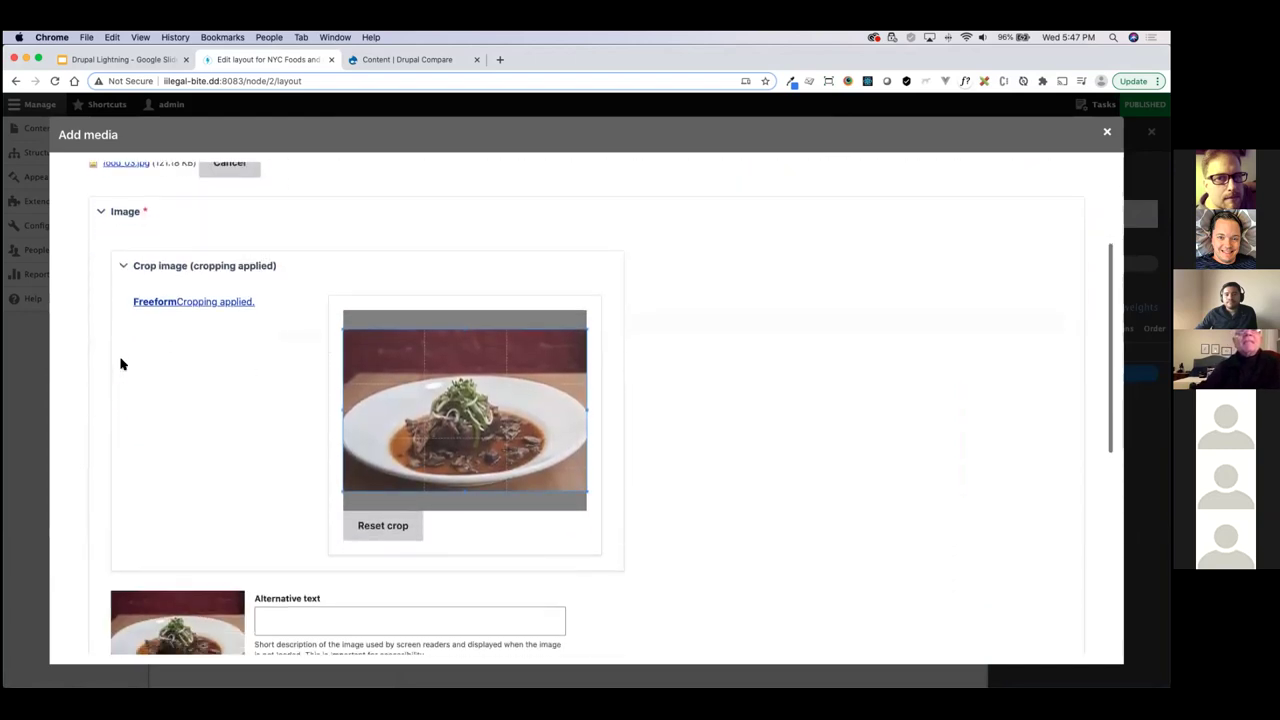
scroll(123, 364, "down", 5)
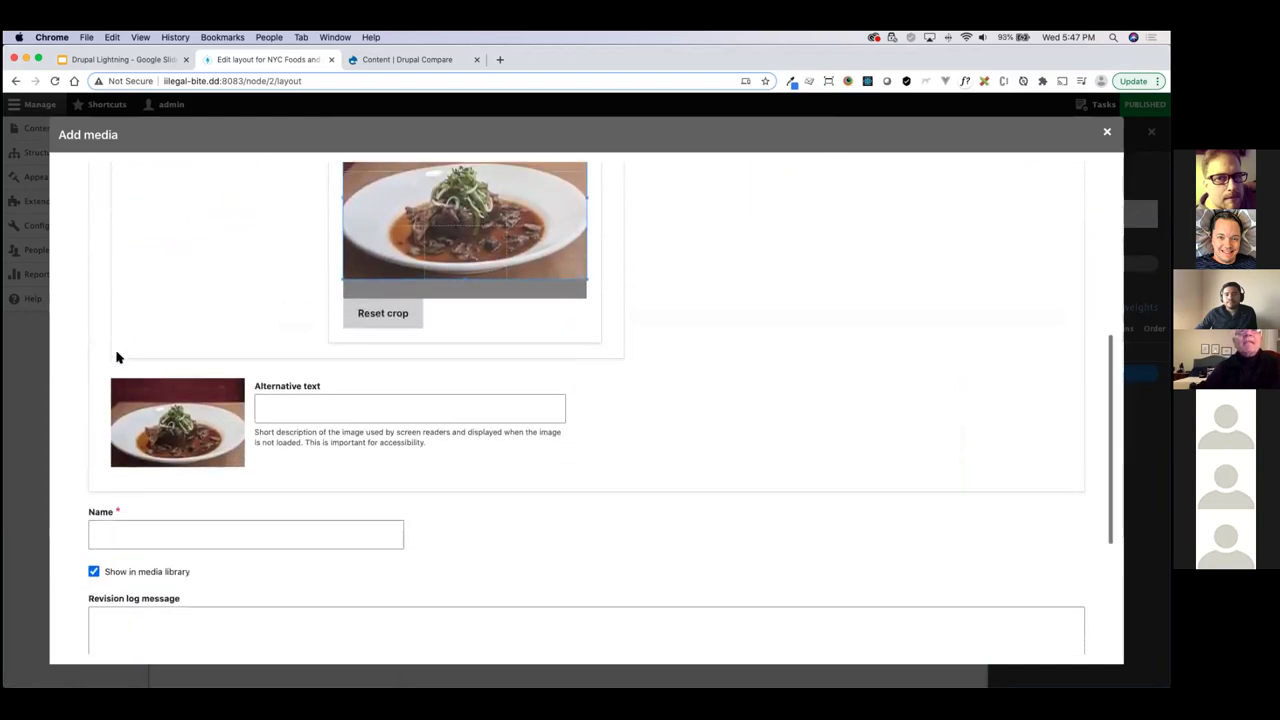
scroll(99, 357, "down", 2)
left_click(162, 290)
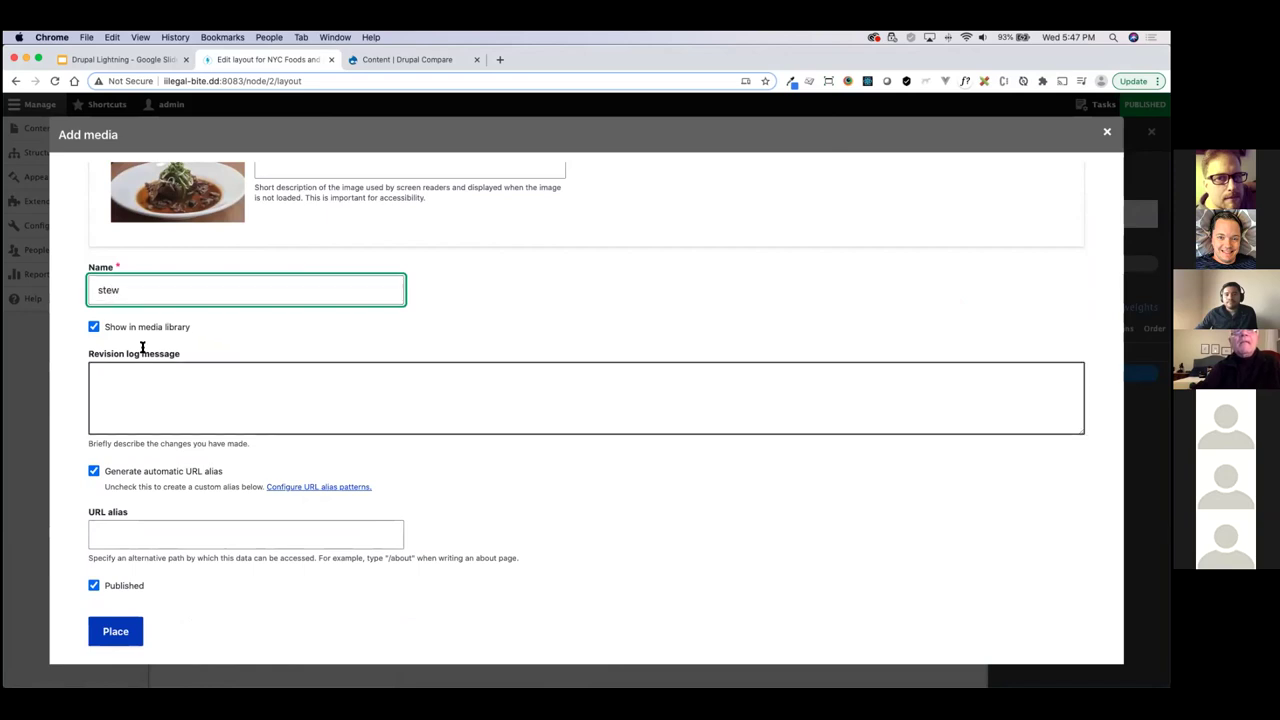
left_click(93, 327)
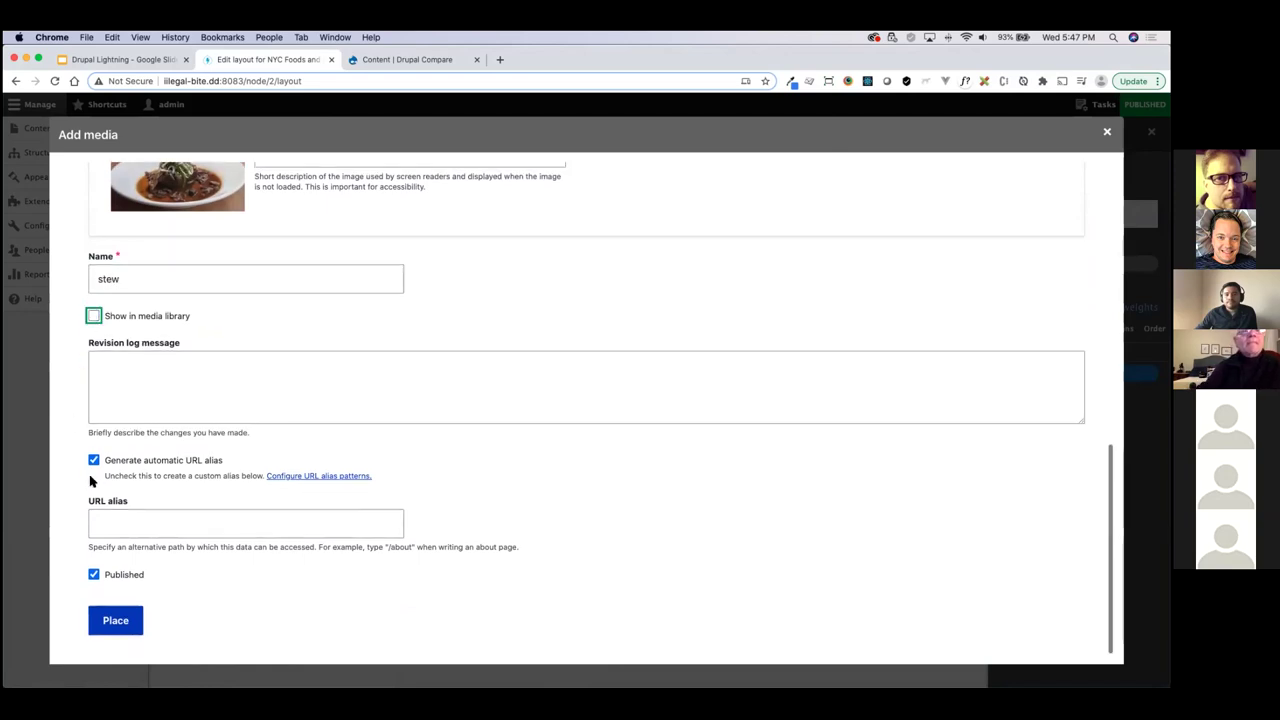
Review the image's crop, place the image, and add the Media browser block to Section 2's first column.
scroll(83, 490, "up", 3)
scroll(83, 493, "up", 6)
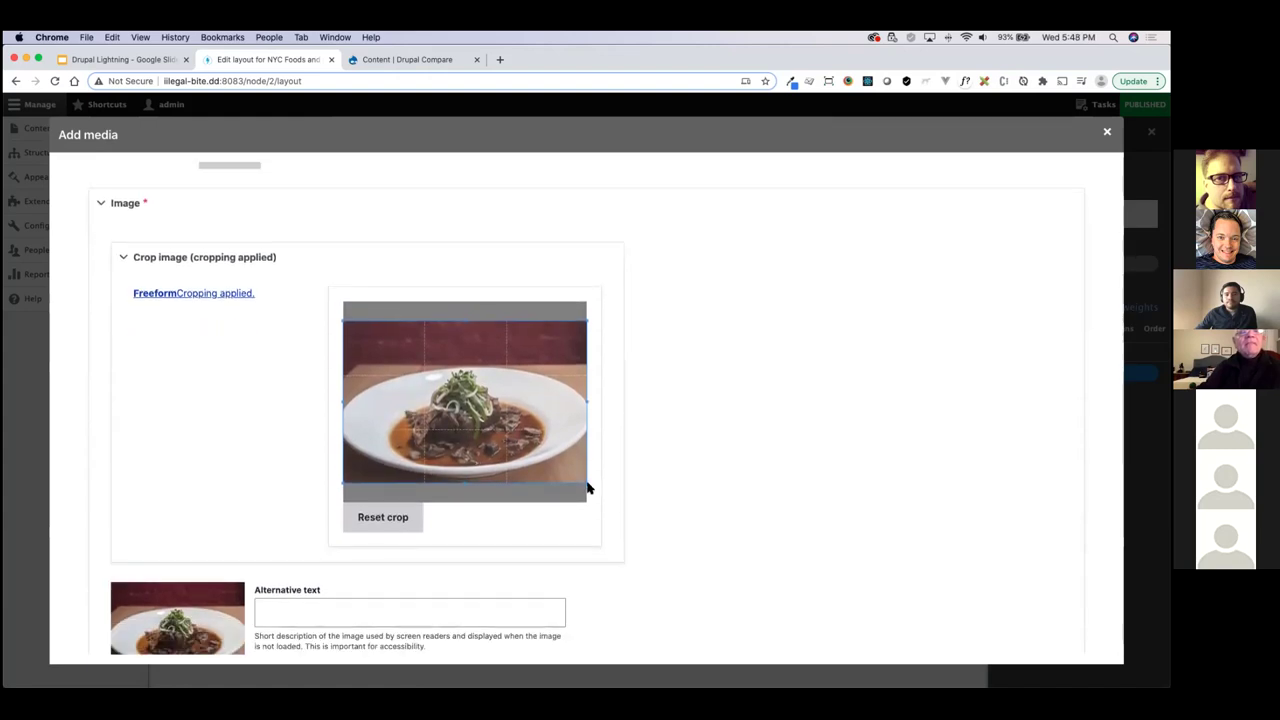
scroll(66, 455, "down", 10)
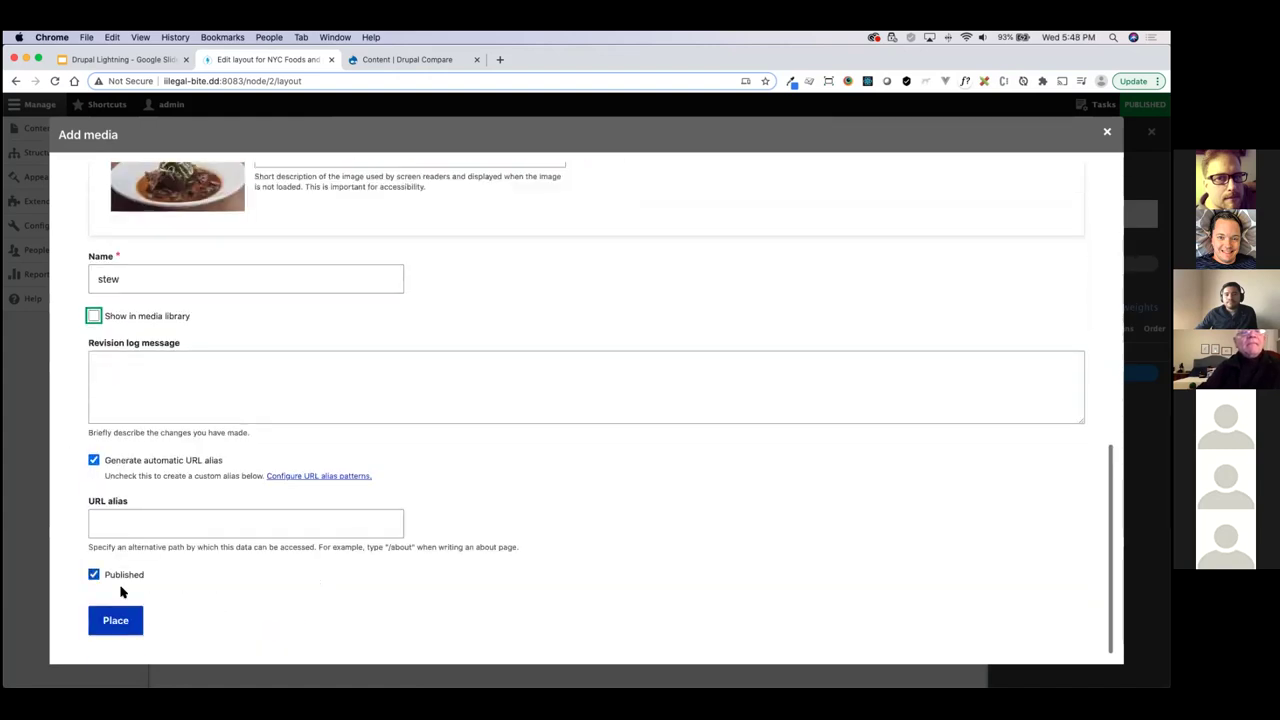
left_click(116, 617)
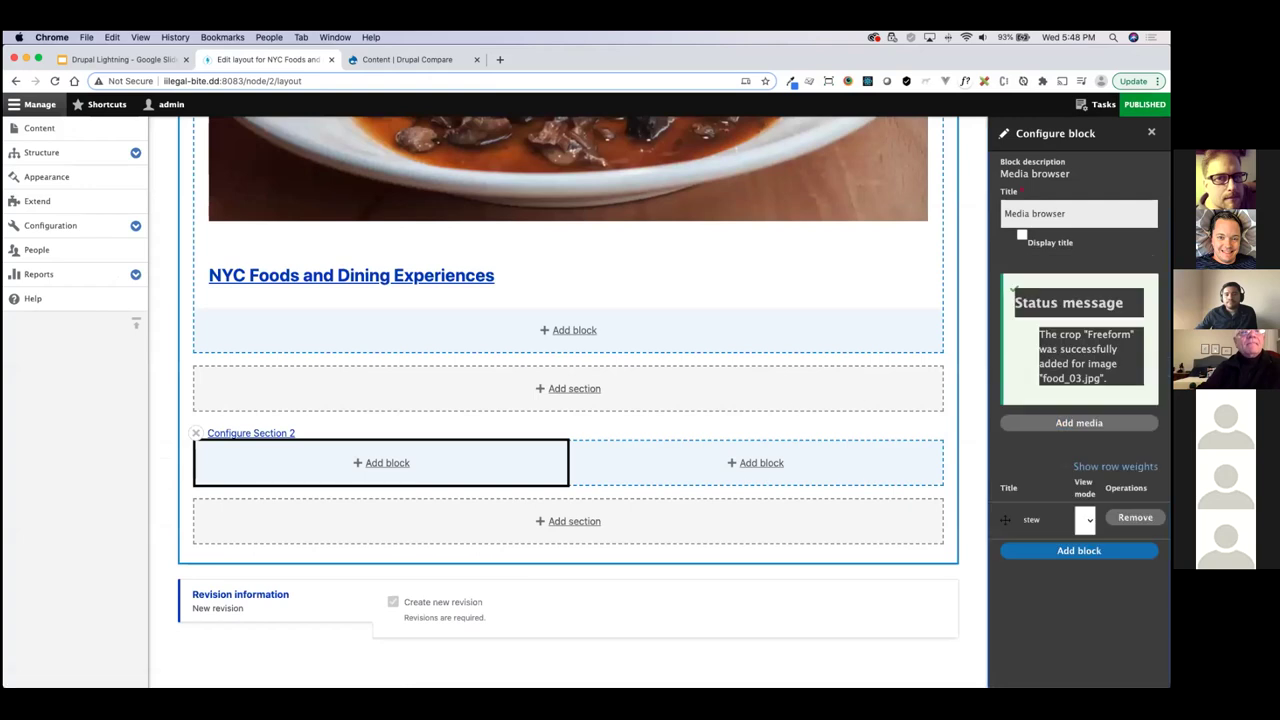
left_click(1079, 550)
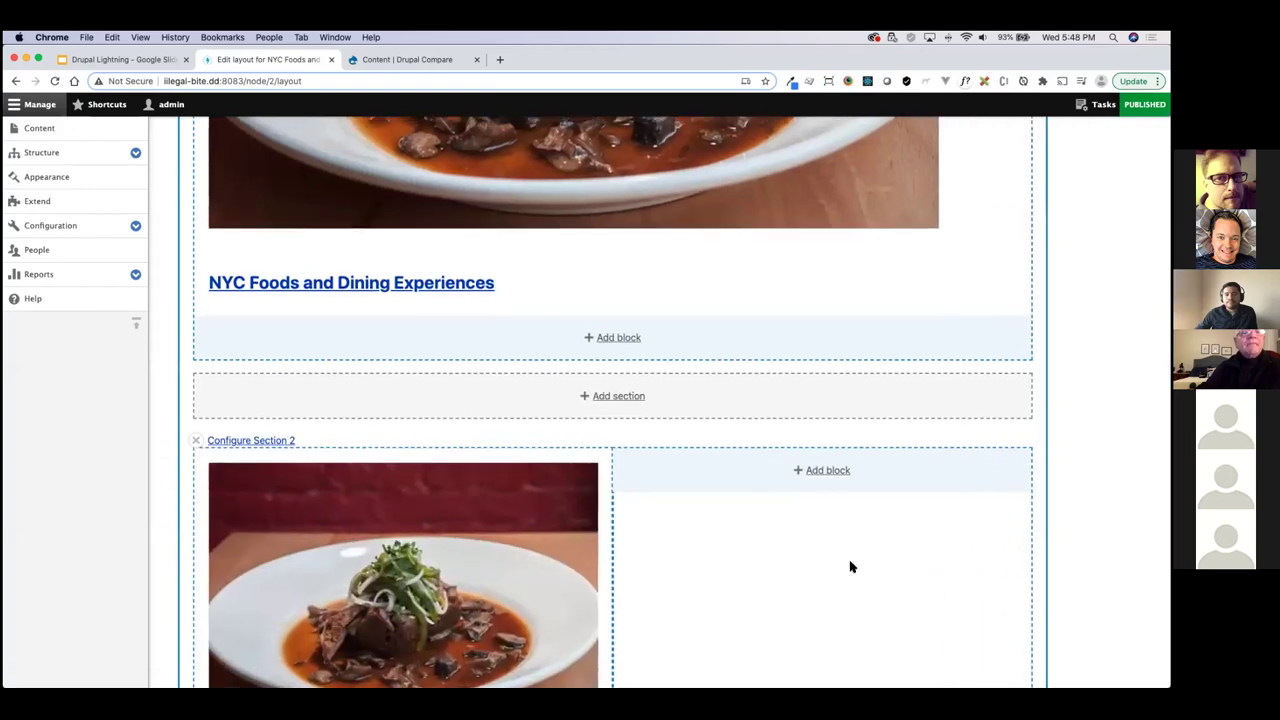
scroll(771, 530, "down", 3)
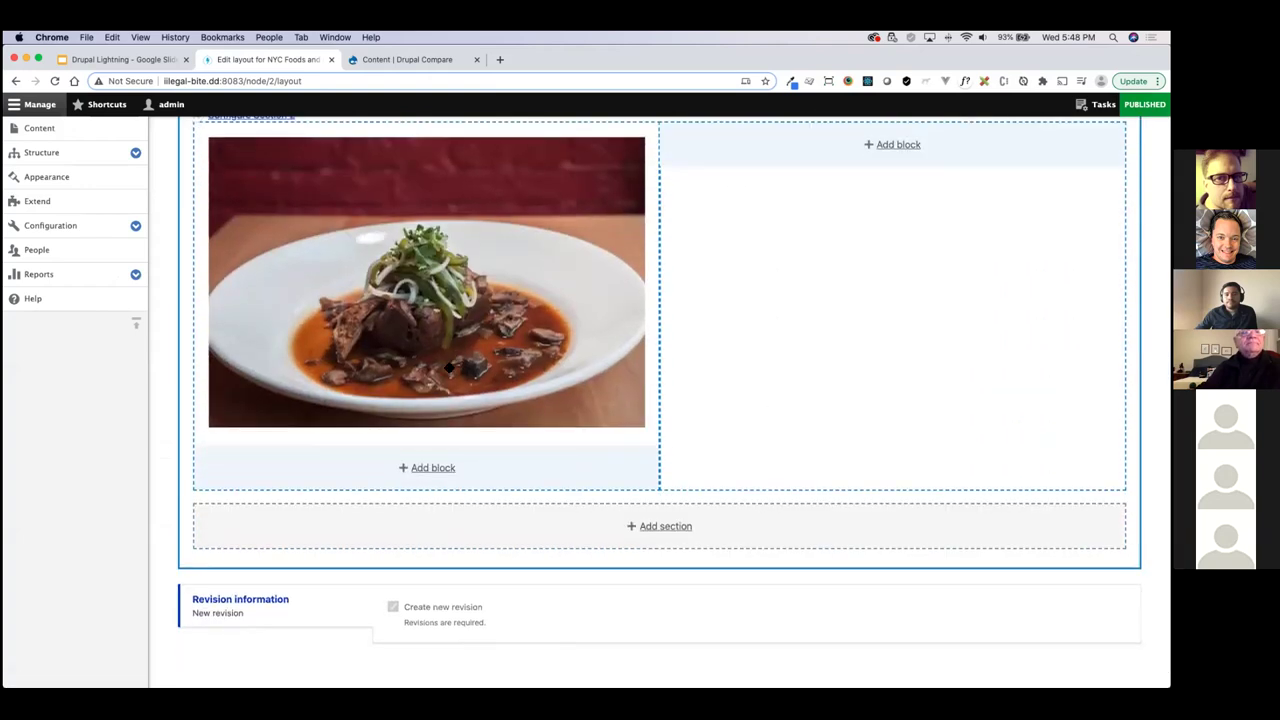
scroll(446, 364, "up", 5)
Compare the Drupal Compare site's Content overview with the landing page's layout editor and its save and publishing options.
left_click(398, 60)
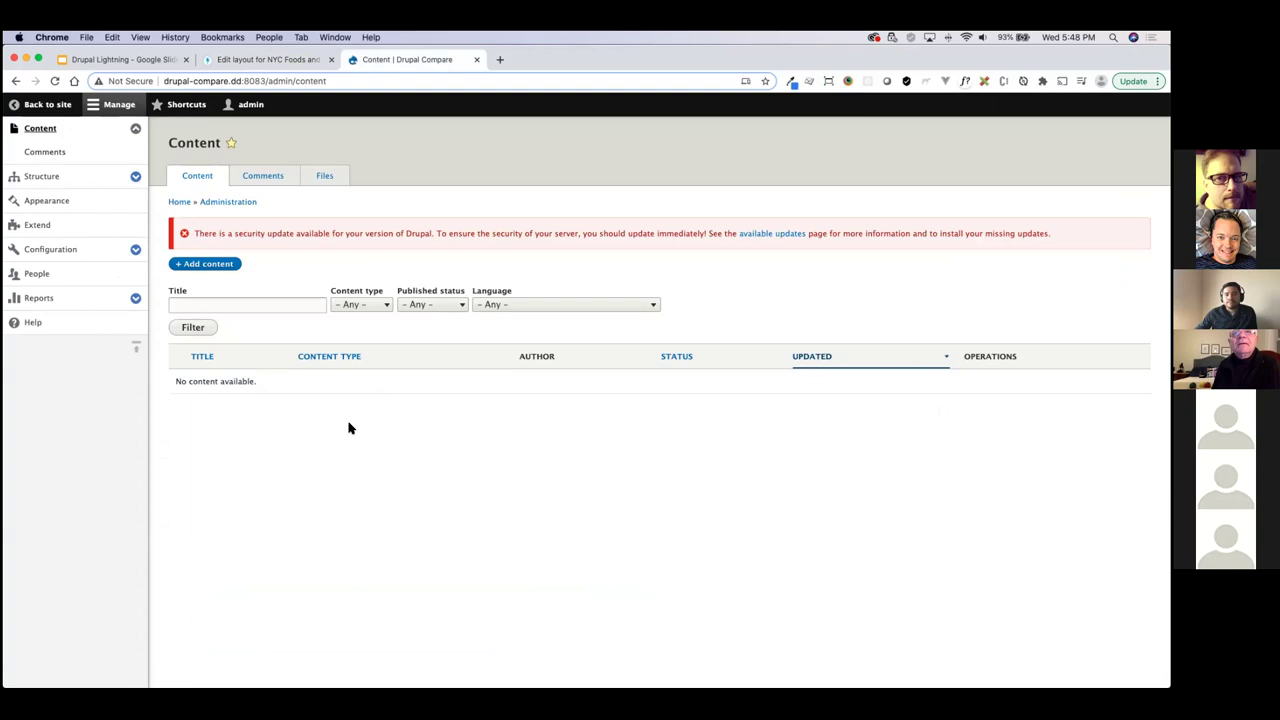
left_click(263, 60)
scroll(183, 278, "up", 10)
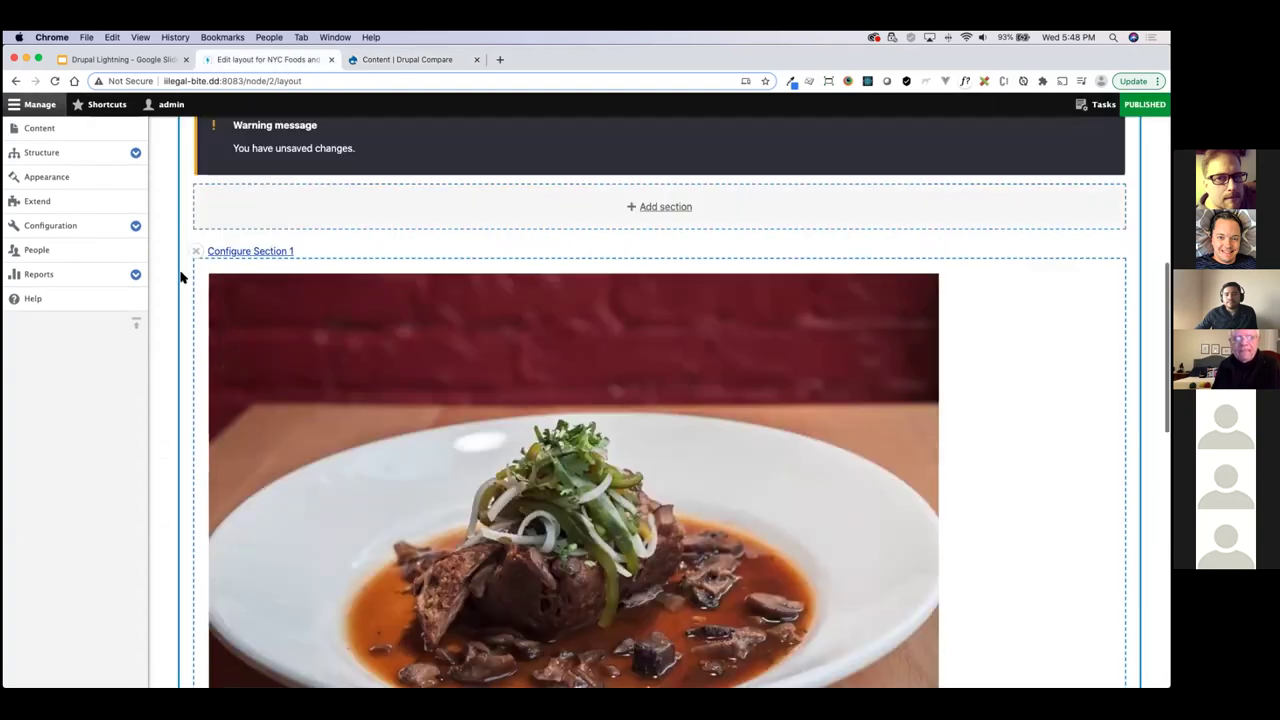
scroll(183, 278, "up", 6)
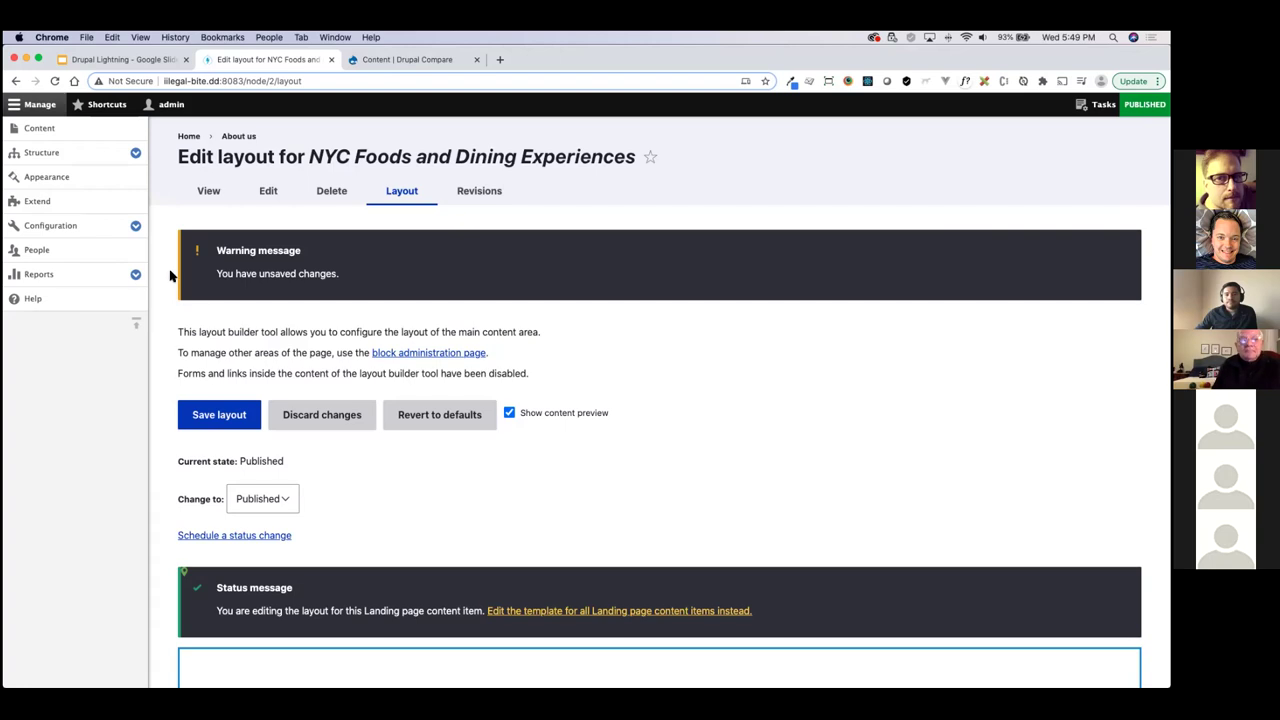
left_click(390, 62)
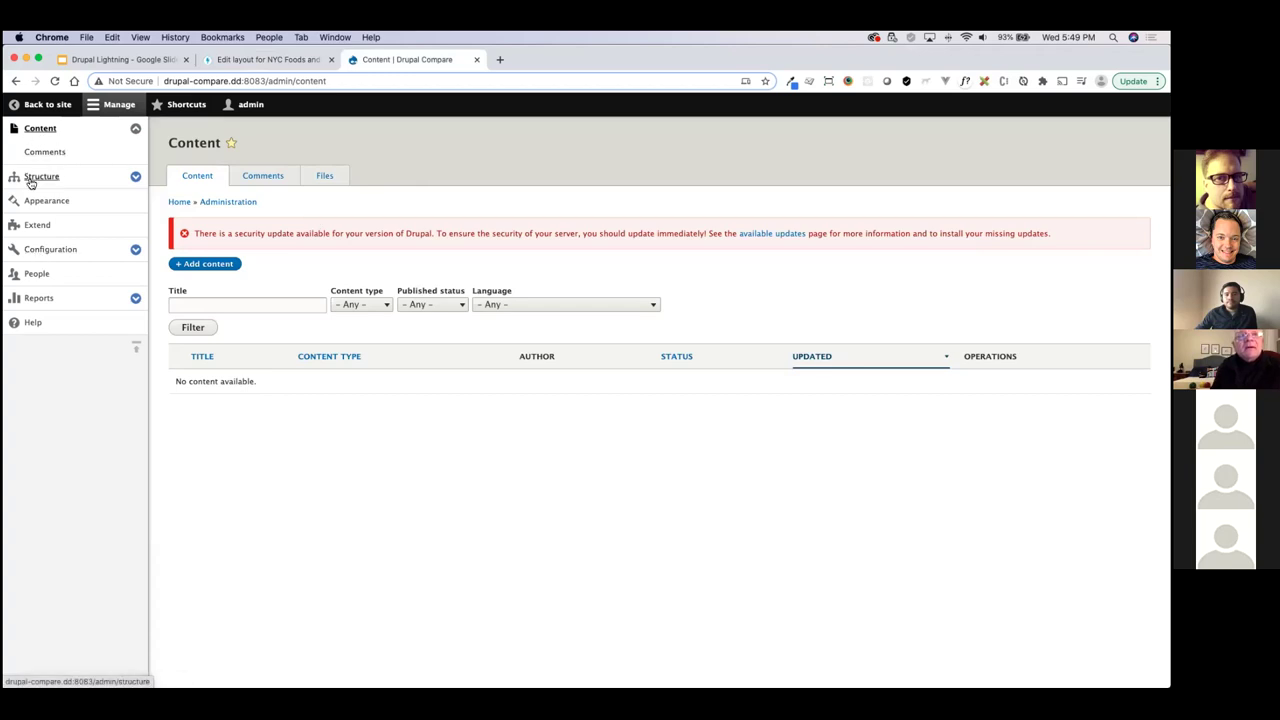
left_click(240, 62)
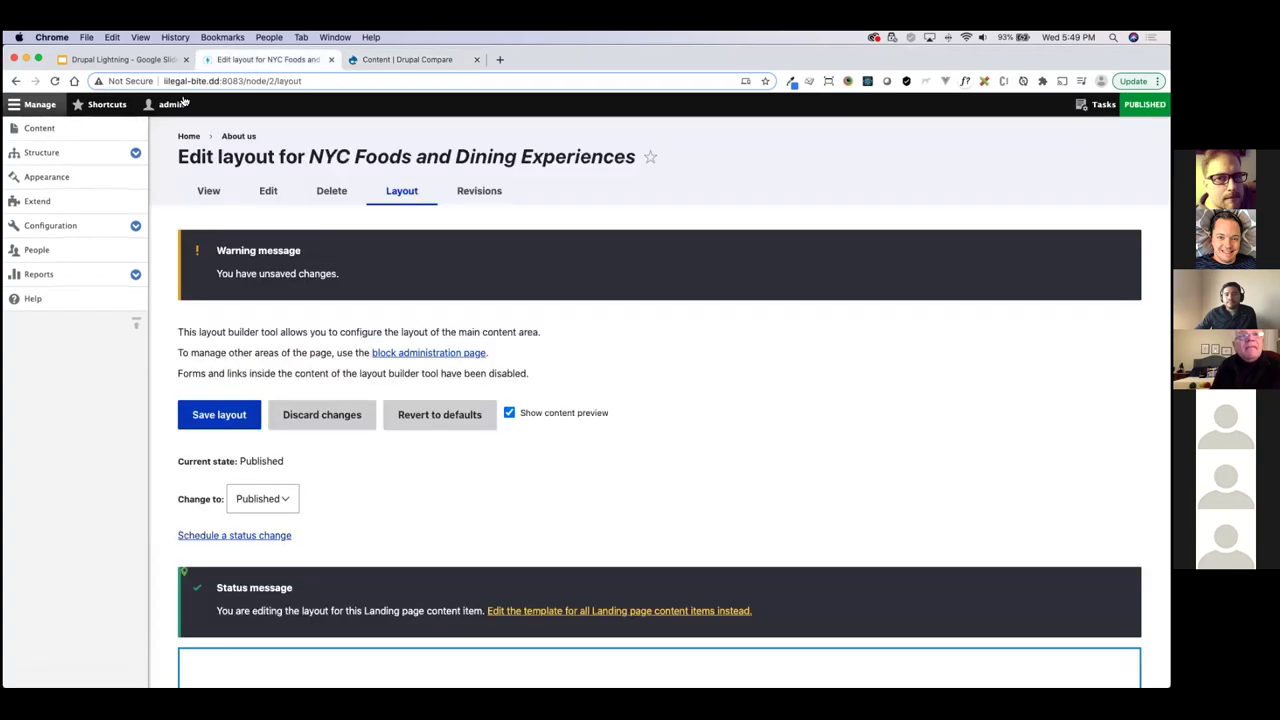
View Illegal Bite's Layout library, and open the display settings of the Landing page content type.
left_click(136, 153)
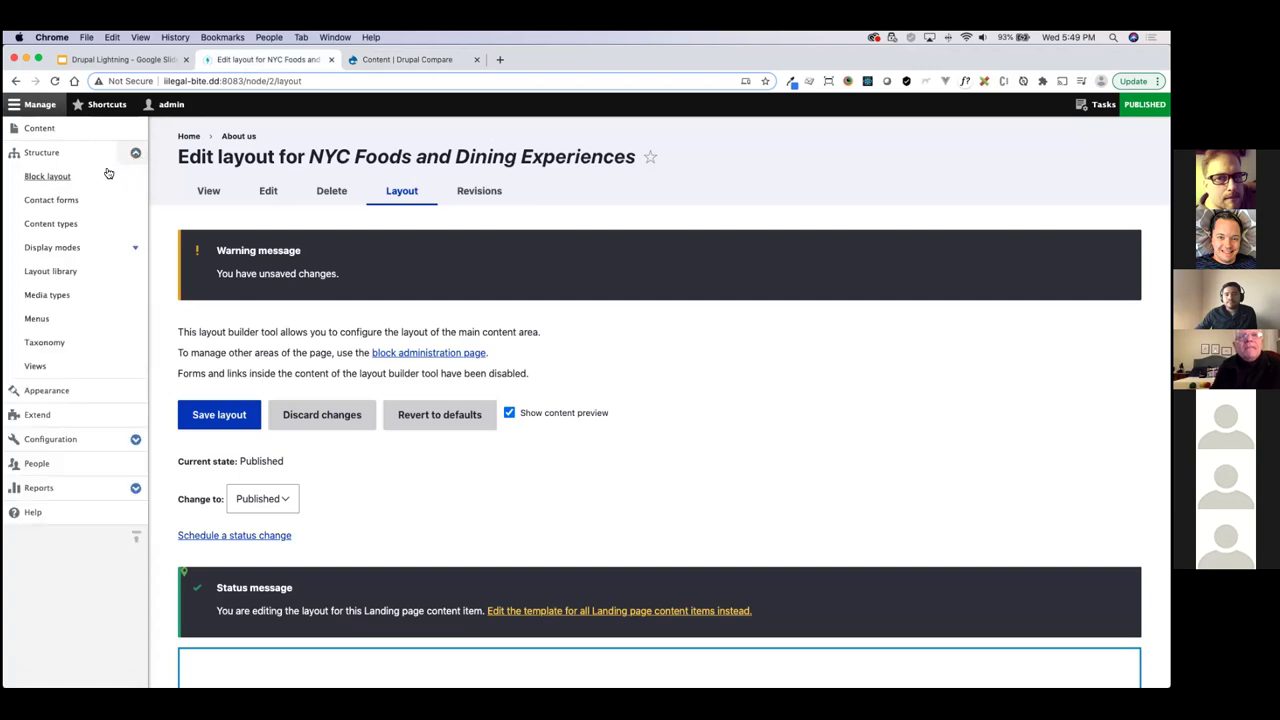
left_click(59, 275)
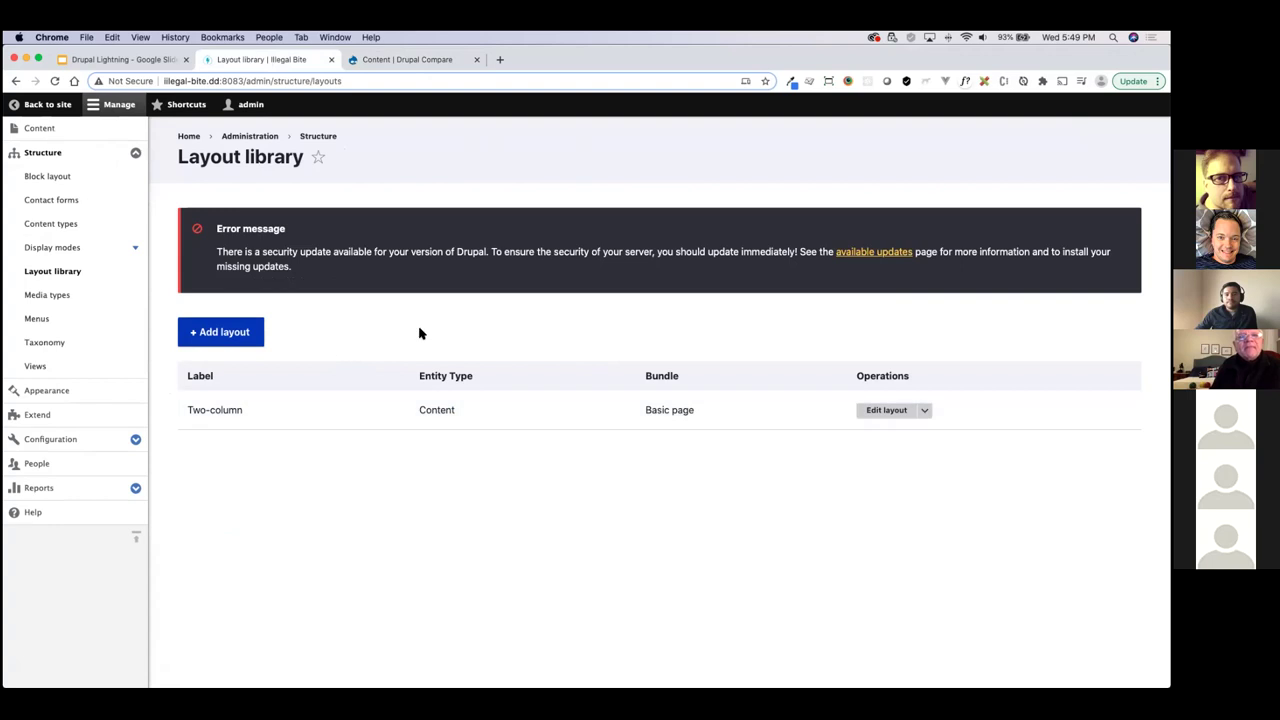
left_click(30, 223)
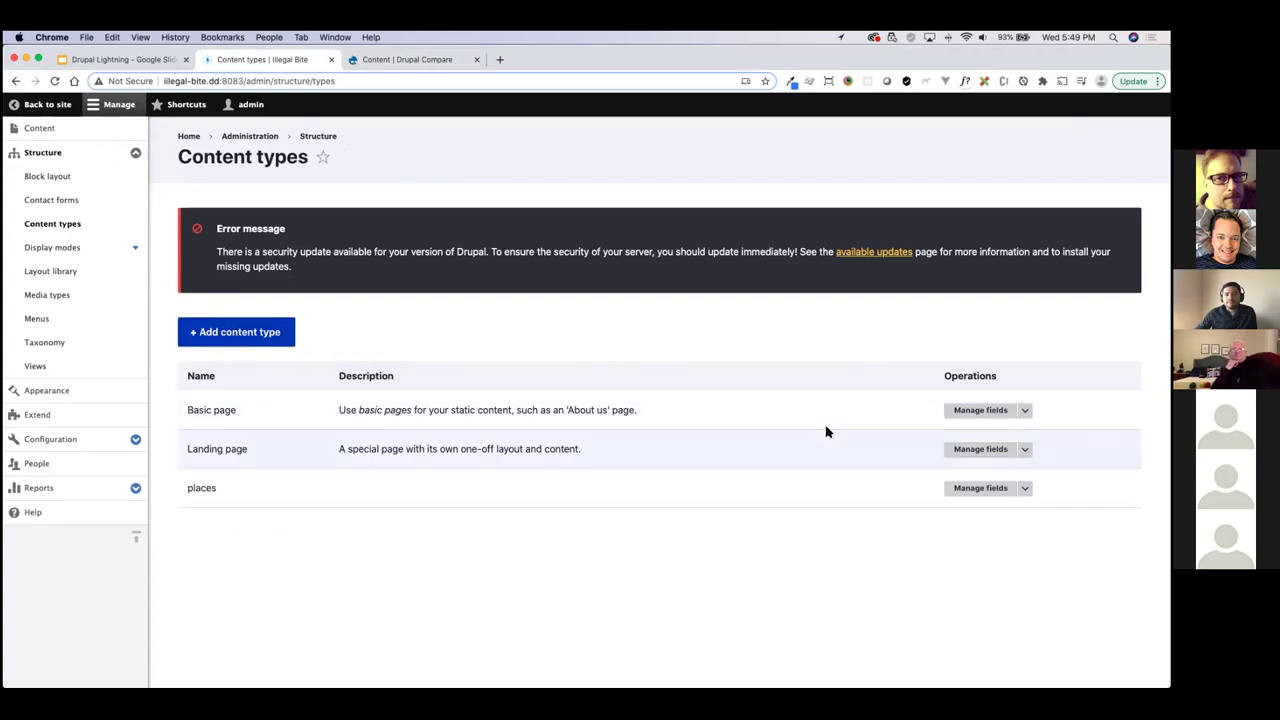
left_click(1024, 449)
left_click(975, 482)
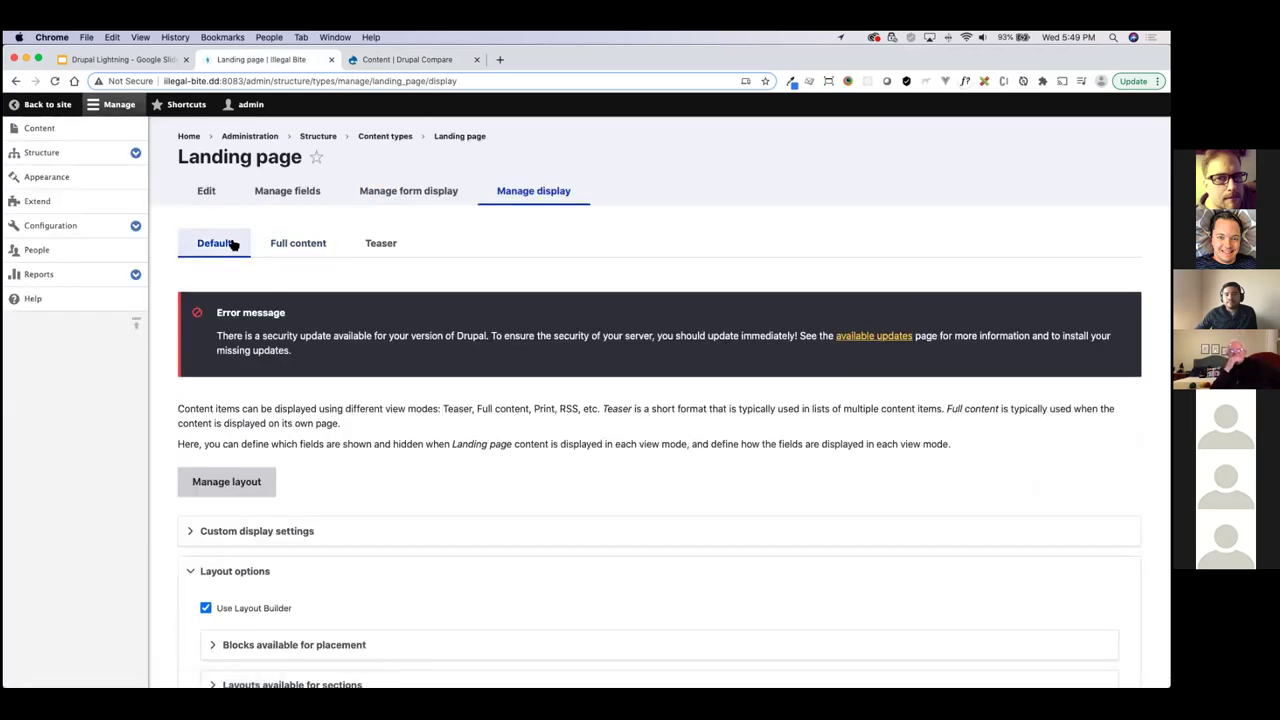
Examine the Landing page's default display settings, including the blocks available for placement and the custom display view modes.
scroll(266, 280, "down", 3)
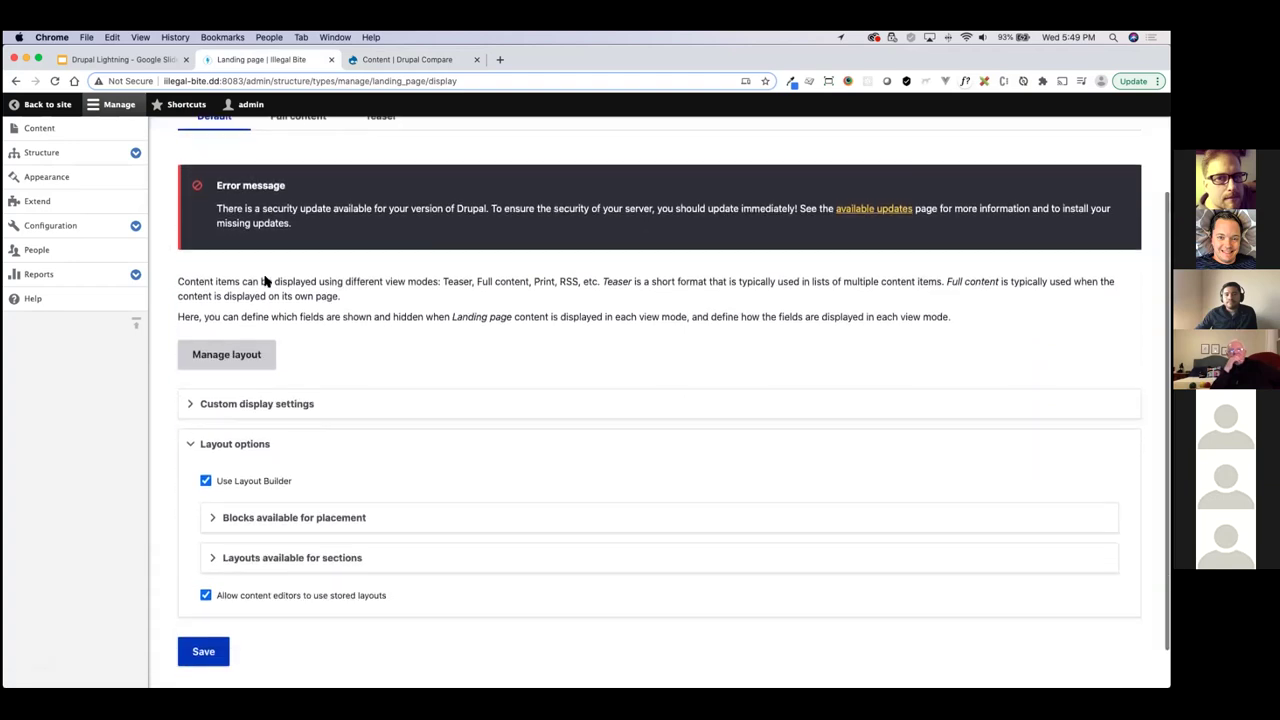
scroll(266, 282, "down", 1)
left_click(266, 472)
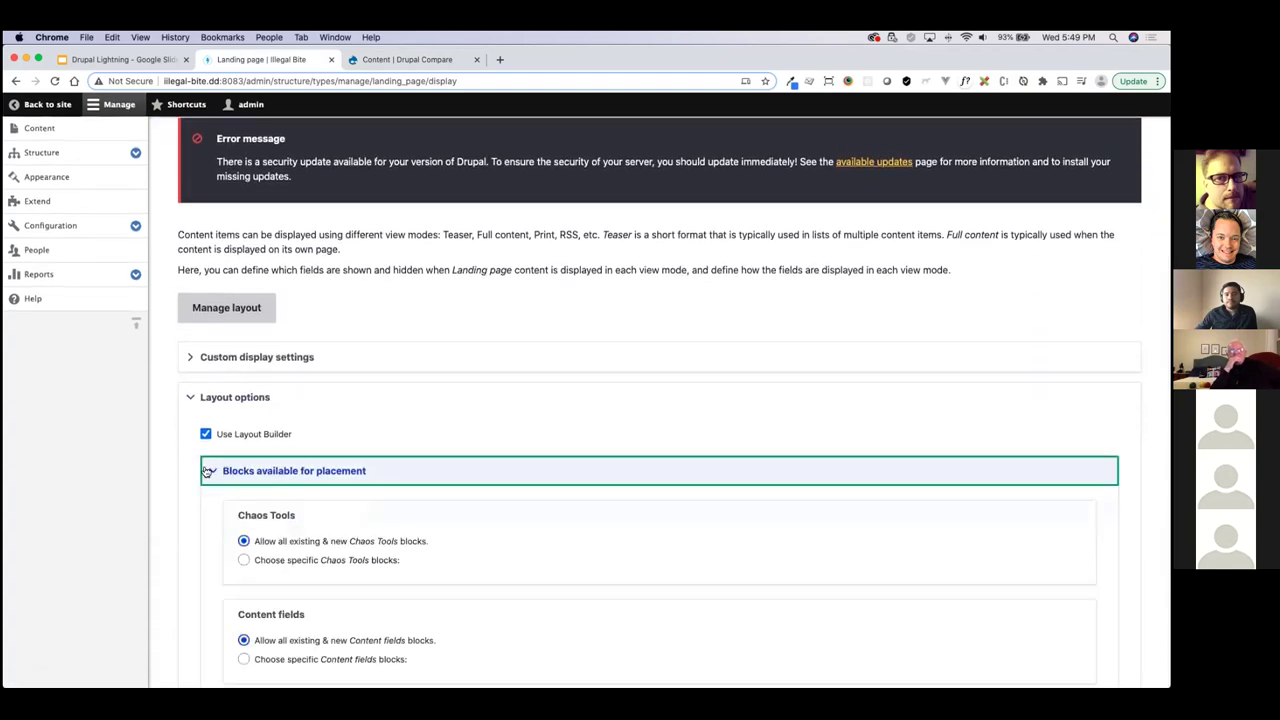
scroll(206, 470, "down", 3)
scroll(240, 472, "up", 4)
left_click(220, 432)
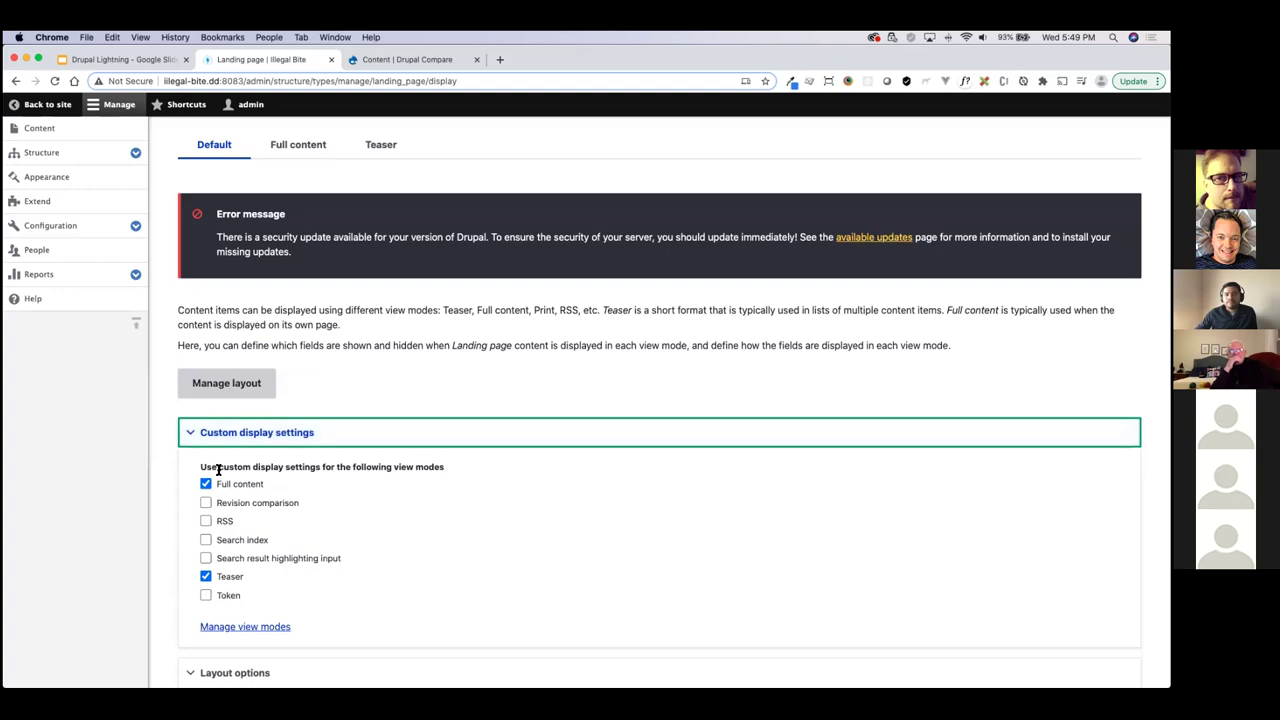
scroll(389, 526, "up", 2)
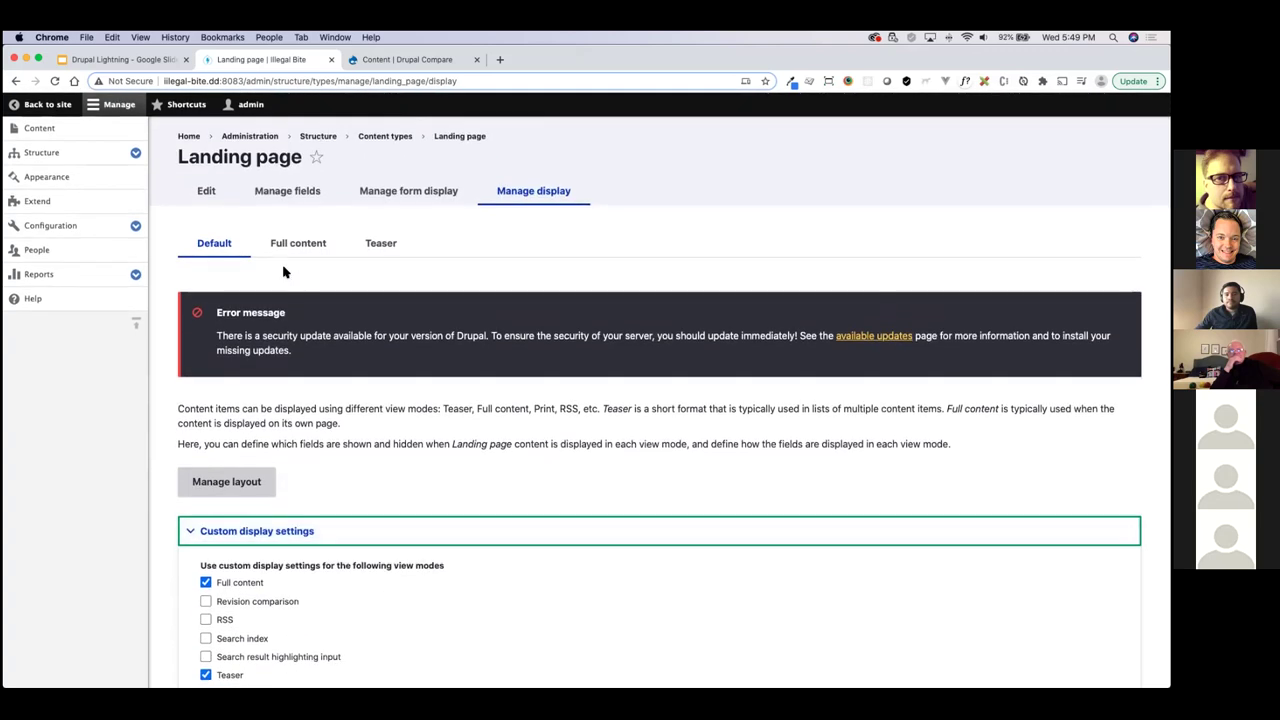
Revisit Drupal Compare's Content overview, and return to the Drupal Lightning slides to present them through the "Thanks!" slide.
left_click(400, 59)
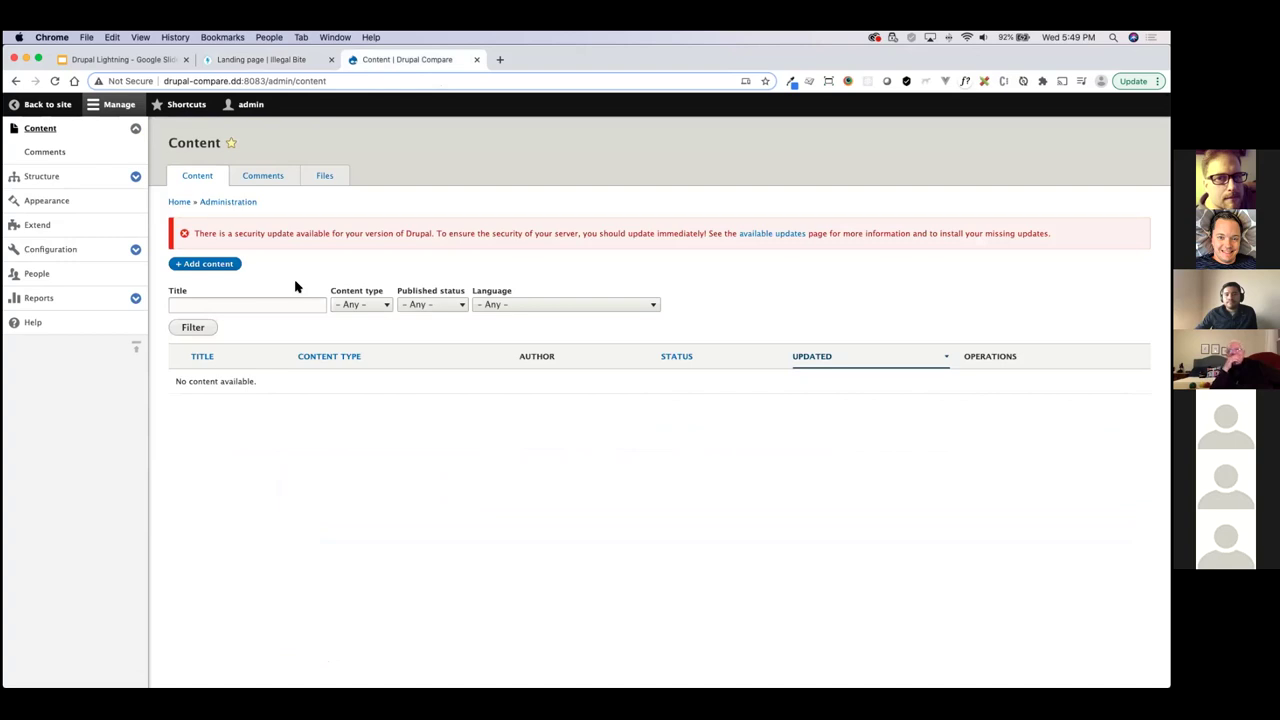
left_click(98, 62)
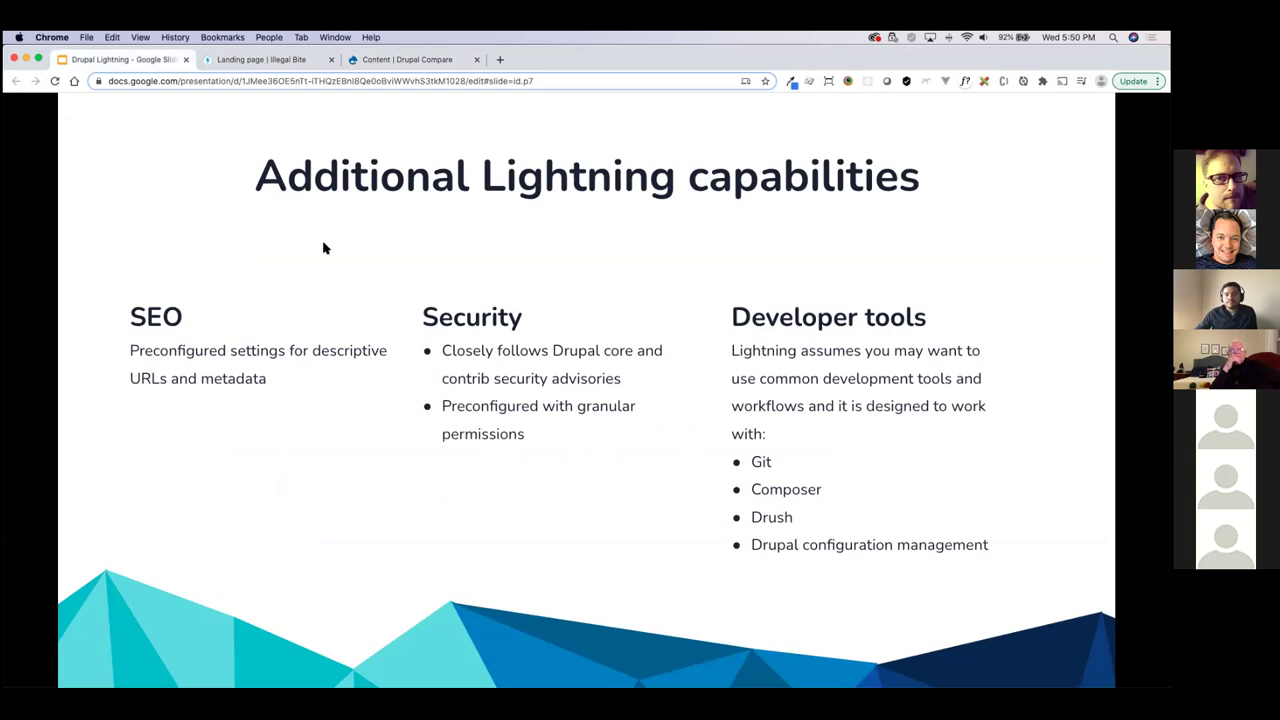
key("Right")
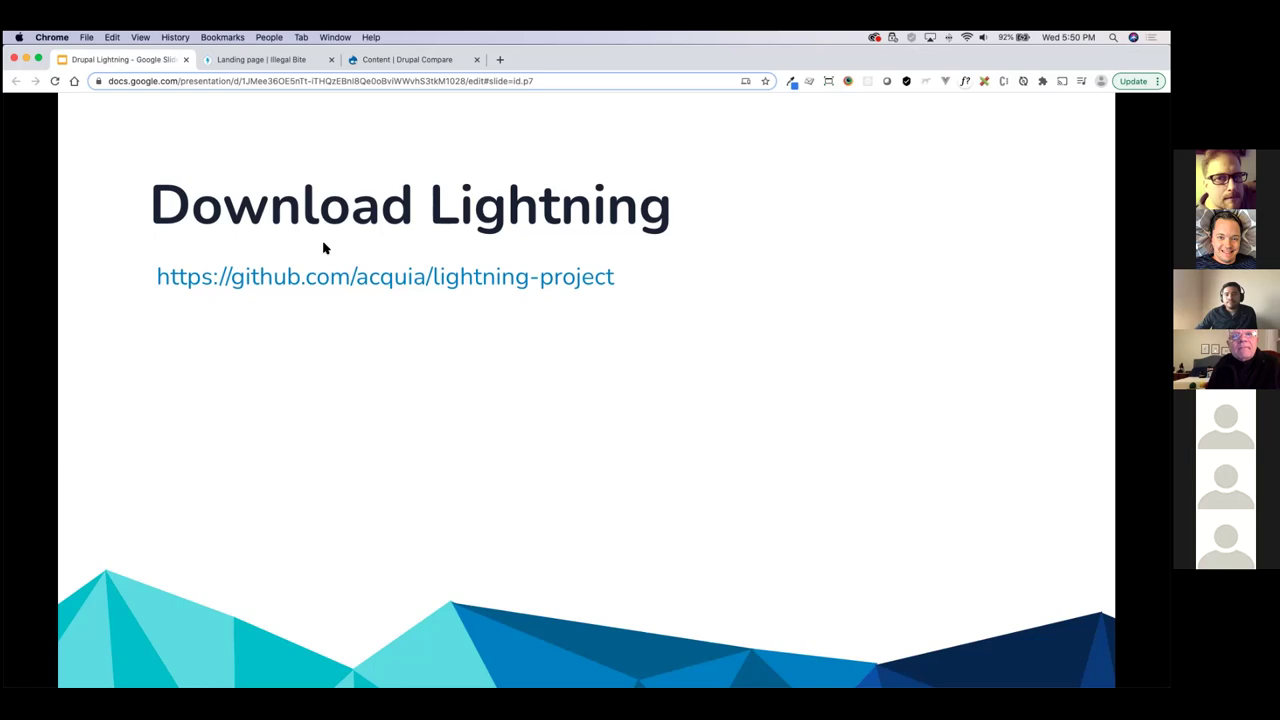
key("Right")
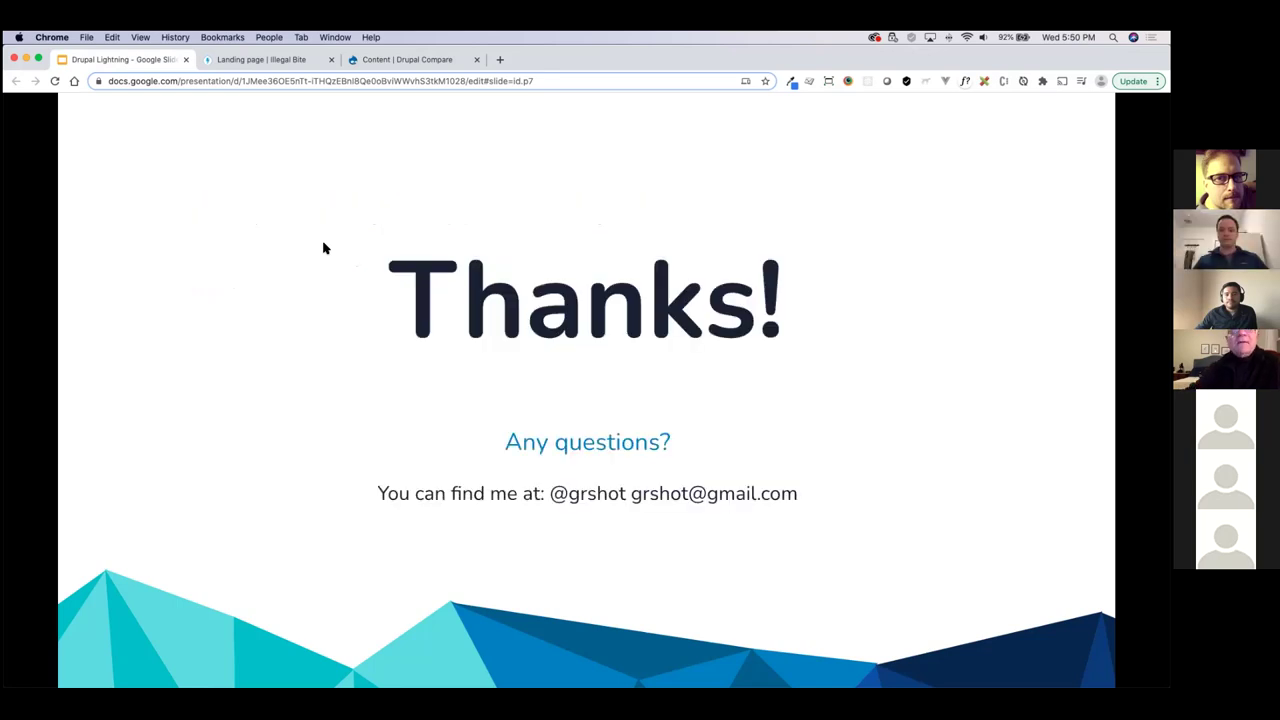
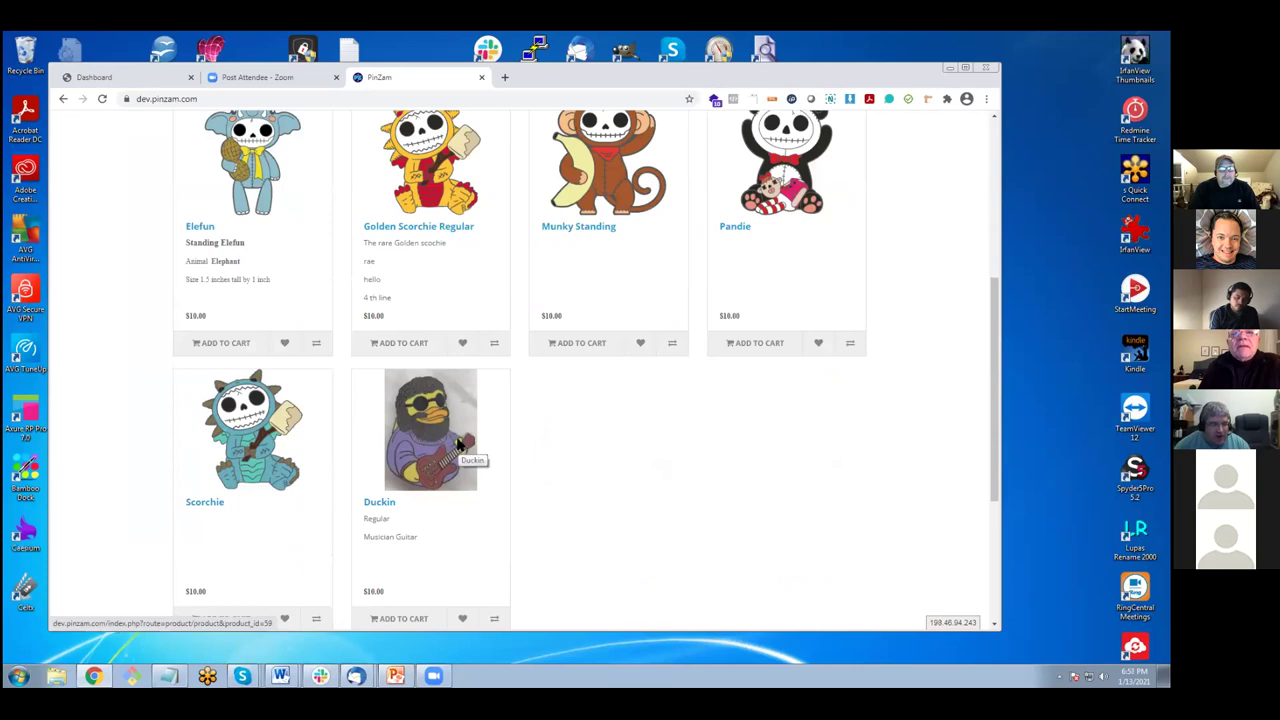
Examine the PinZam storefront's featured products, image carousel and footer links.
scroll(530, 446, "down", 1)
scroll(487, 449, "down", 1)
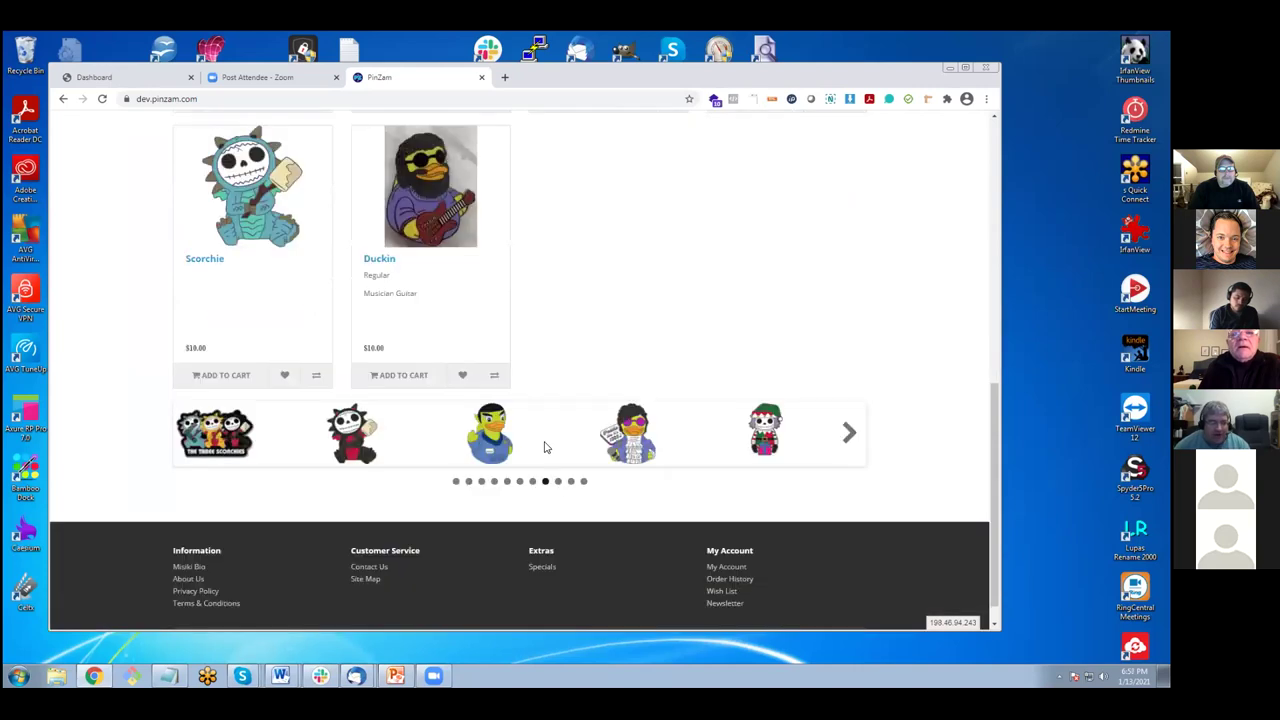
scroll(160, 88, "up", 1)
Review the OpenCart admin dashboard and its developer cache settings for Theme and SASS.
left_click(162, 78)
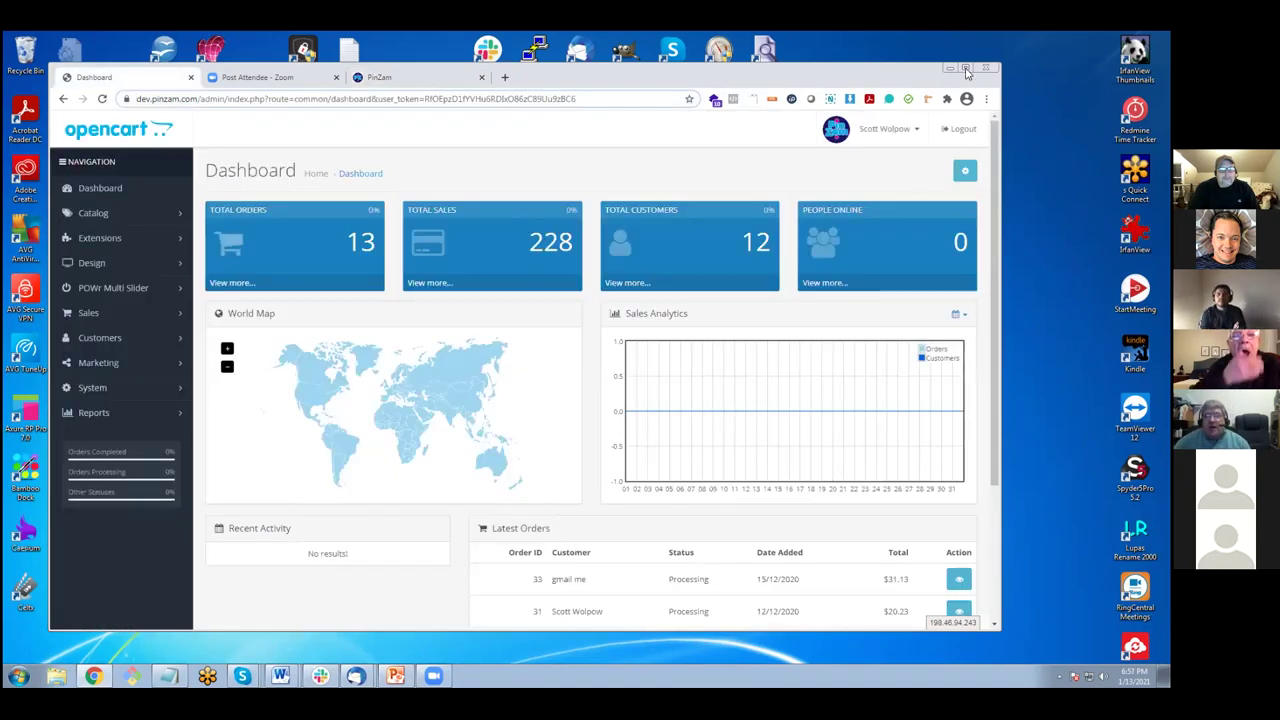
key("super+Up")
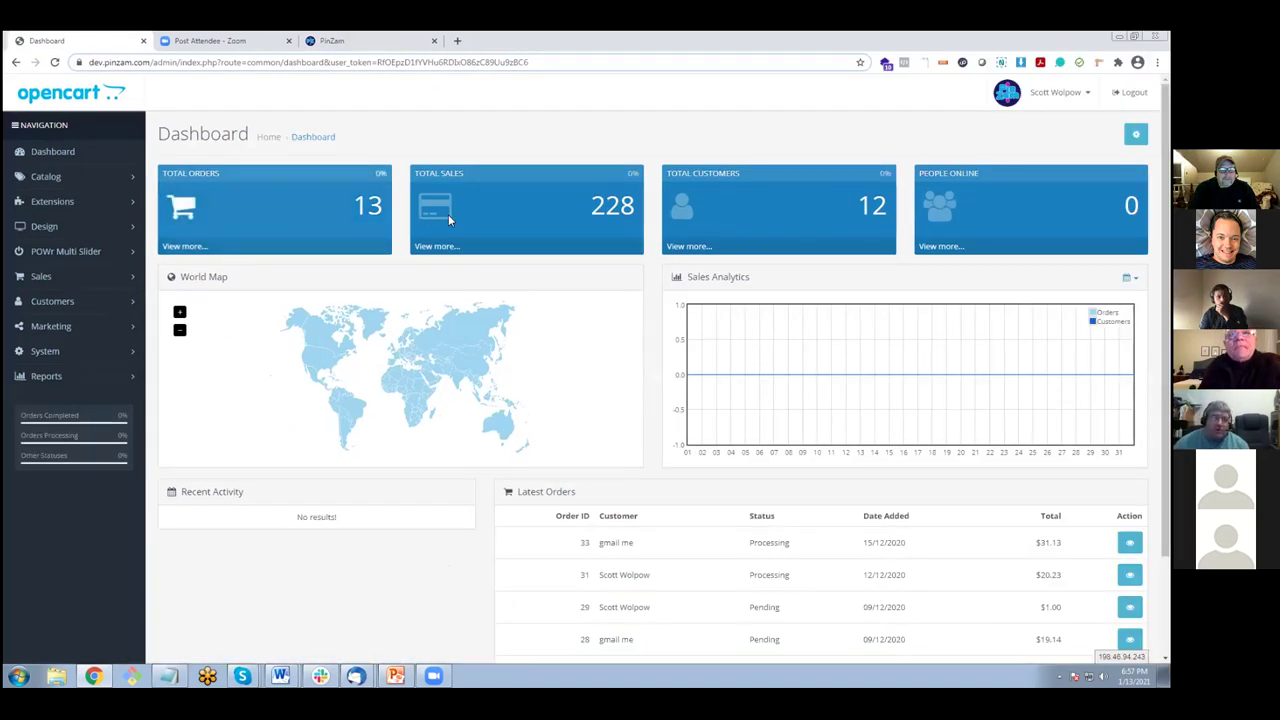
left_click(50, 158)
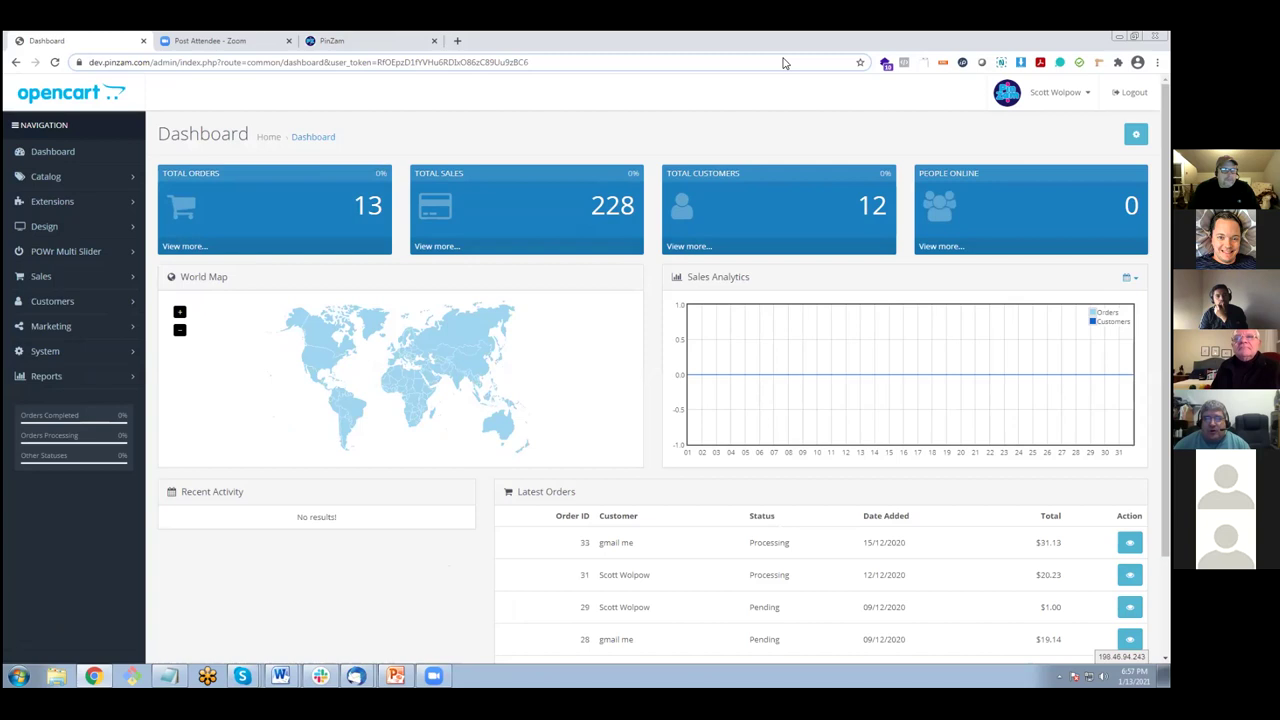
key("super+Down")
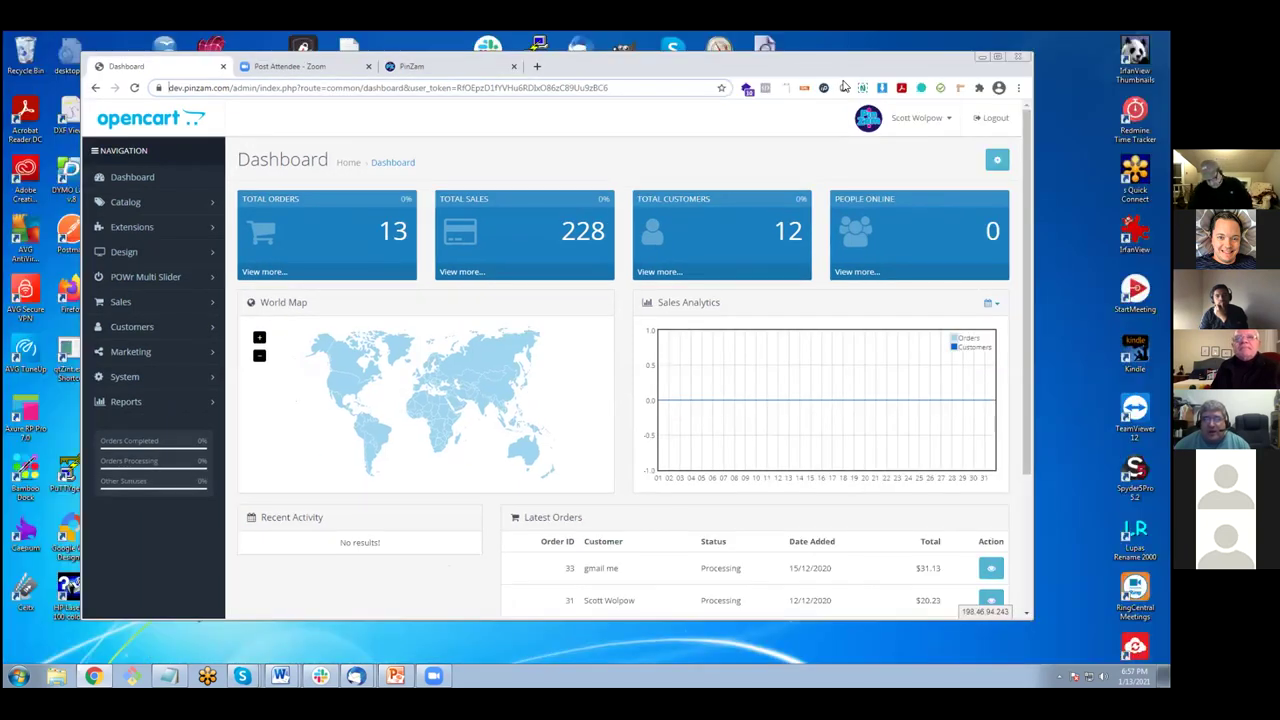
left_click(997, 164)
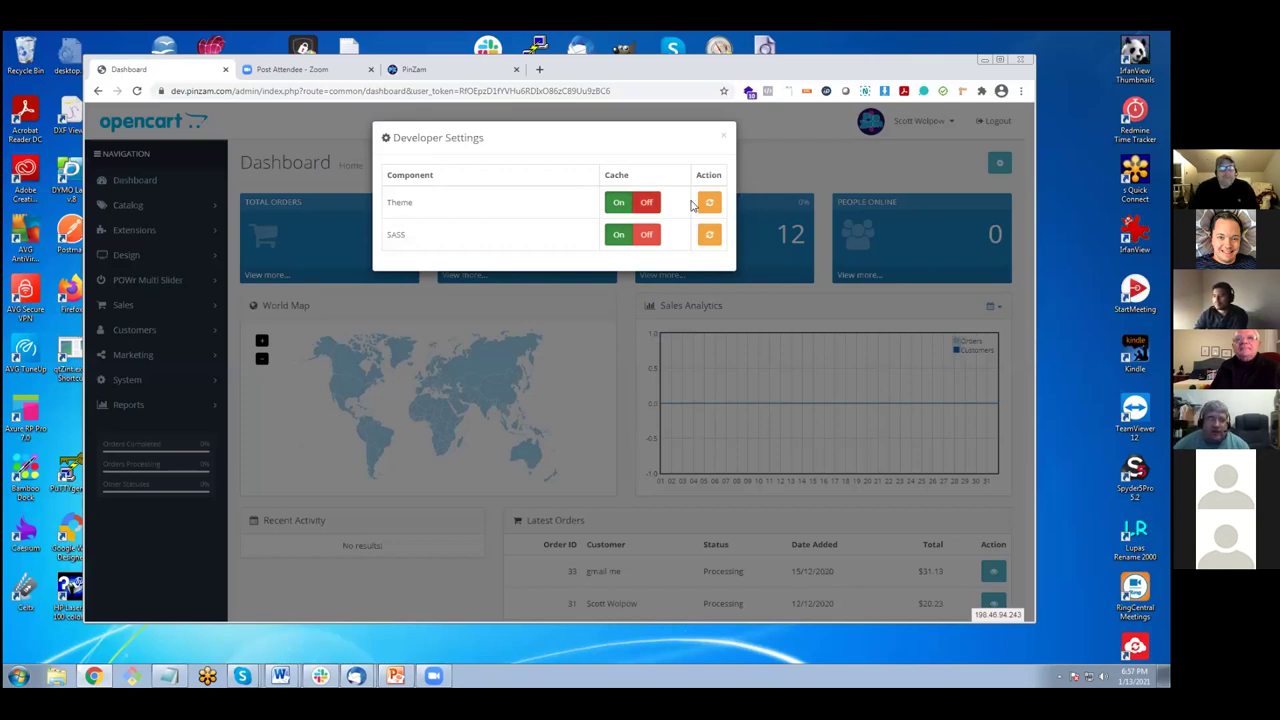
left_click(726, 139)
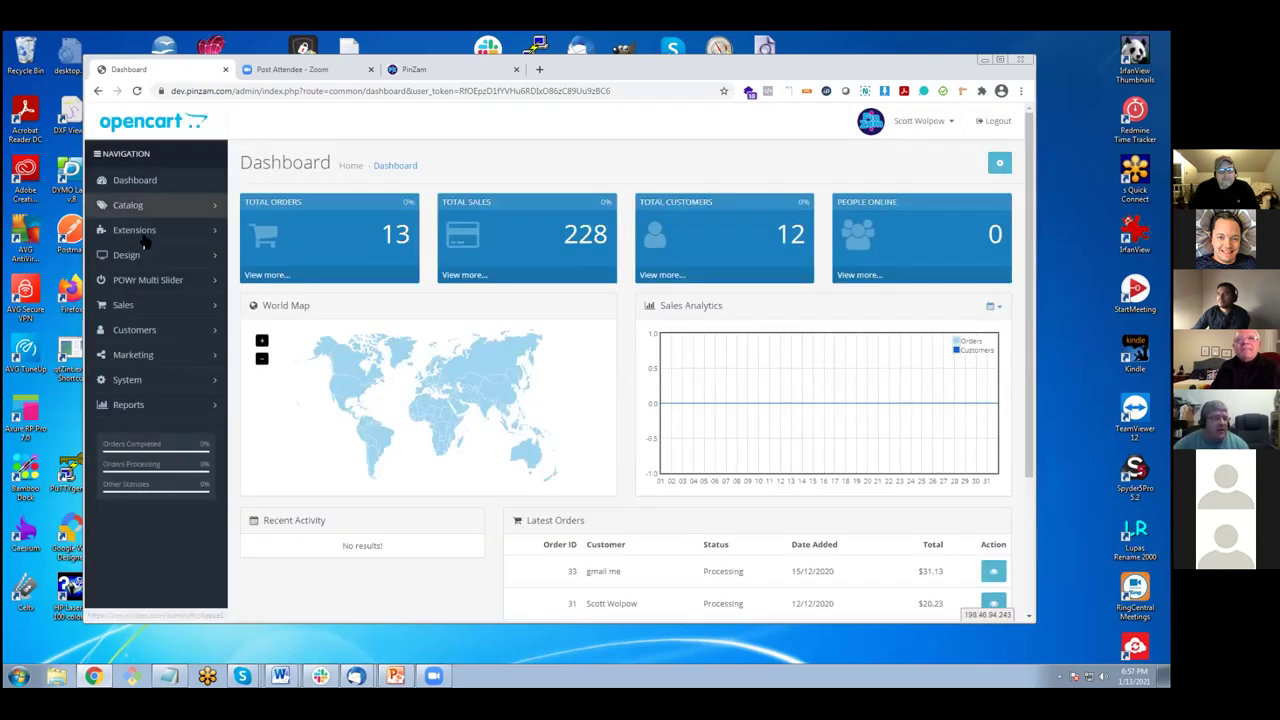
Start a new catalog category with FurryBones as its parent.
left_click(129, 206)
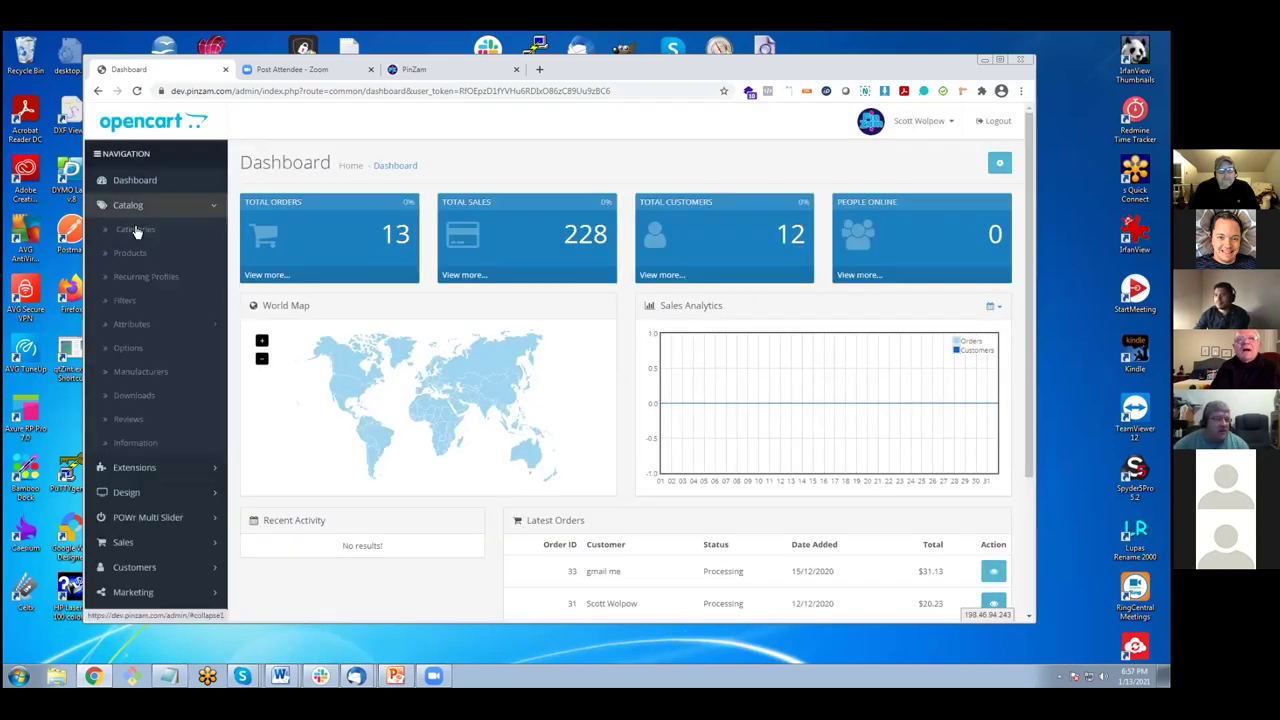
left_click(138, 231)
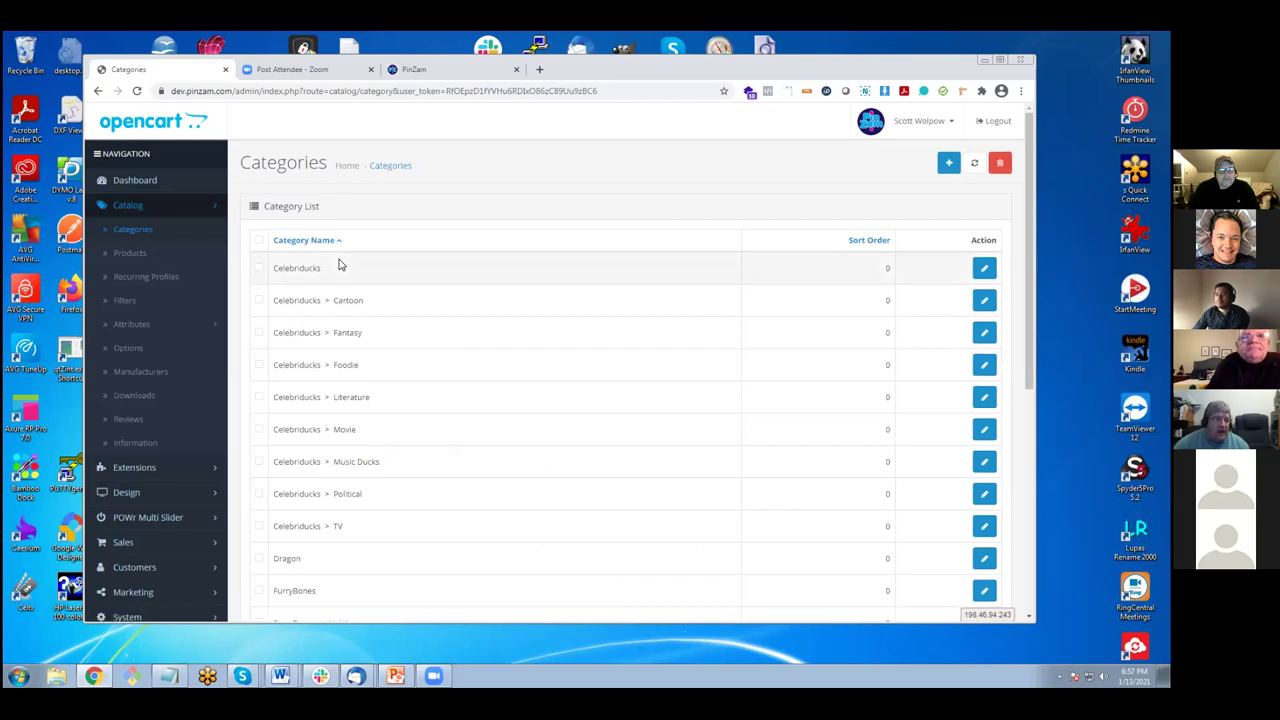
left_click(947, 168)
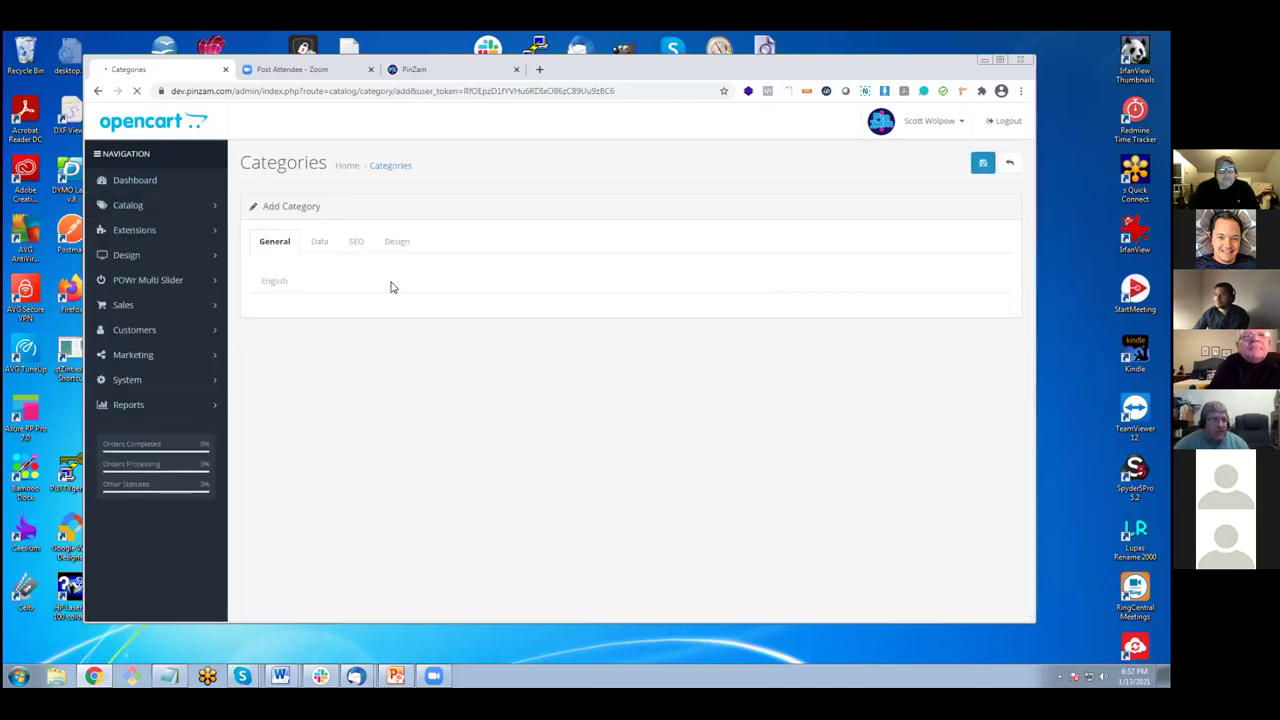
left_click(319, 243)
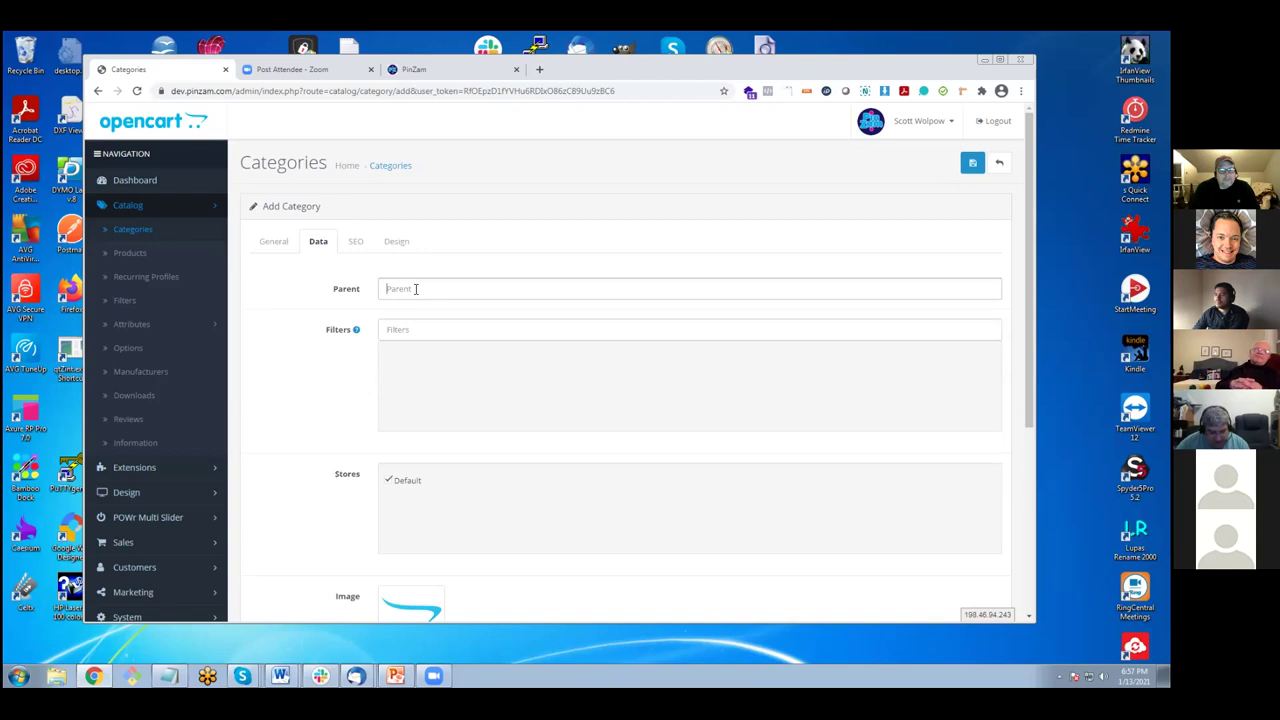
left_click(416, 289)
type("fur")
left_click(410, 330)
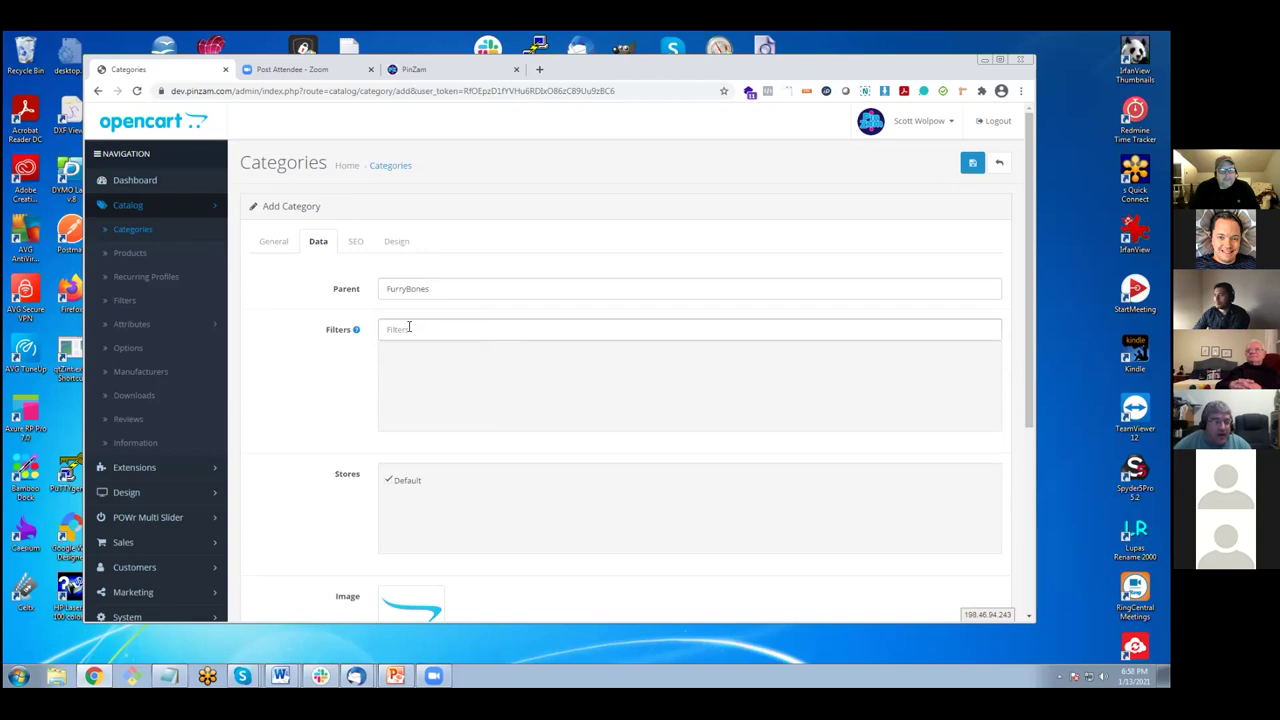
Name the category "new name", and discard it after viewing its SEO and design settings.
left_click(274, 243)
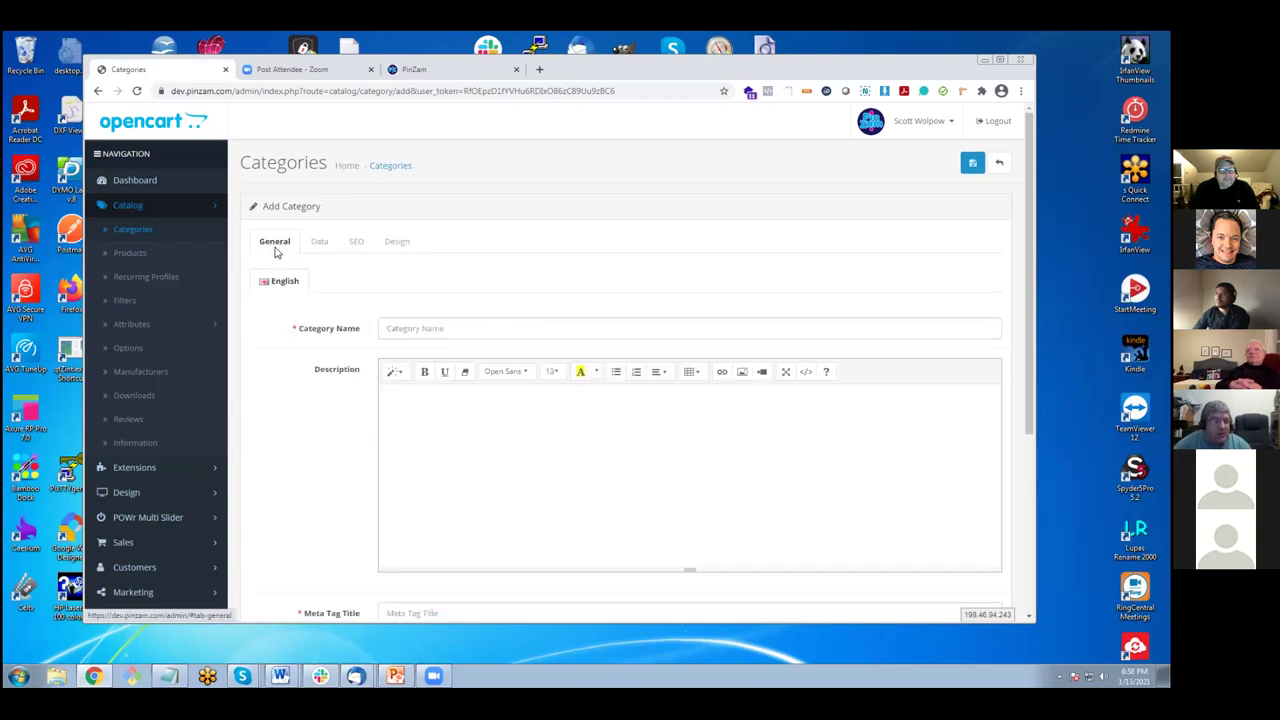
left_click(409, 327)
type("new name")
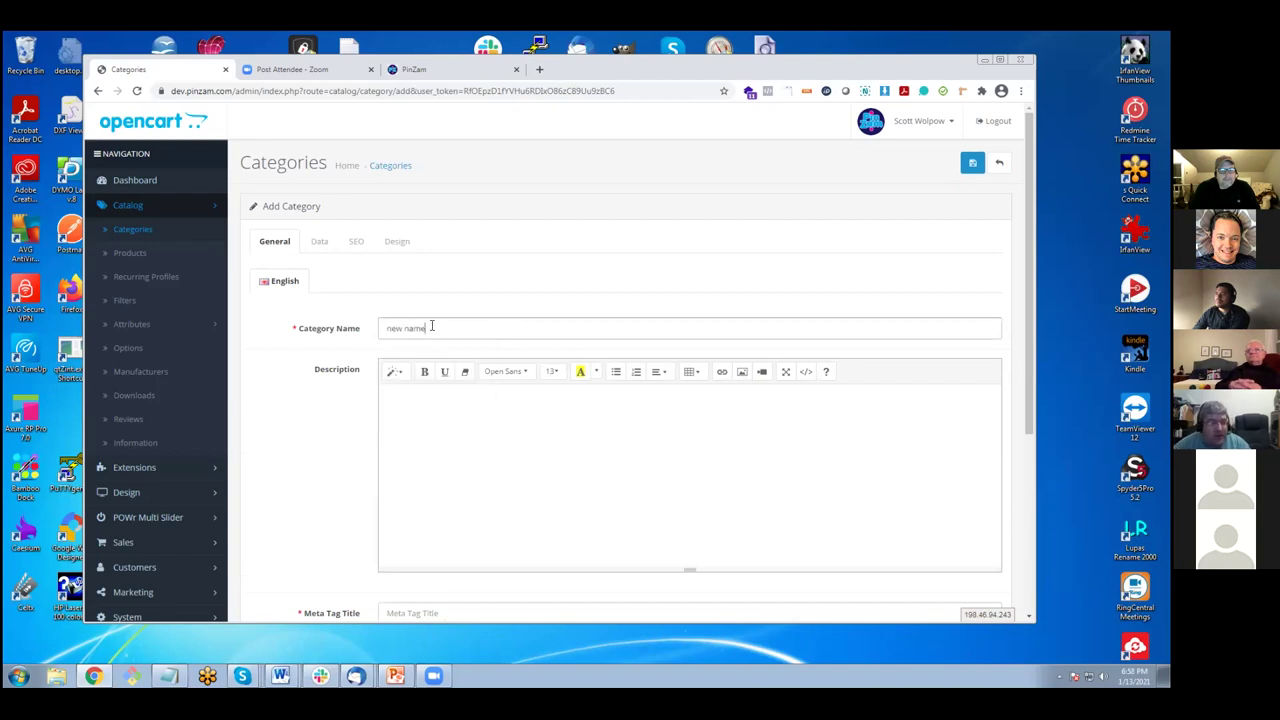
left_click(362, 246)
left_click(397, 249)
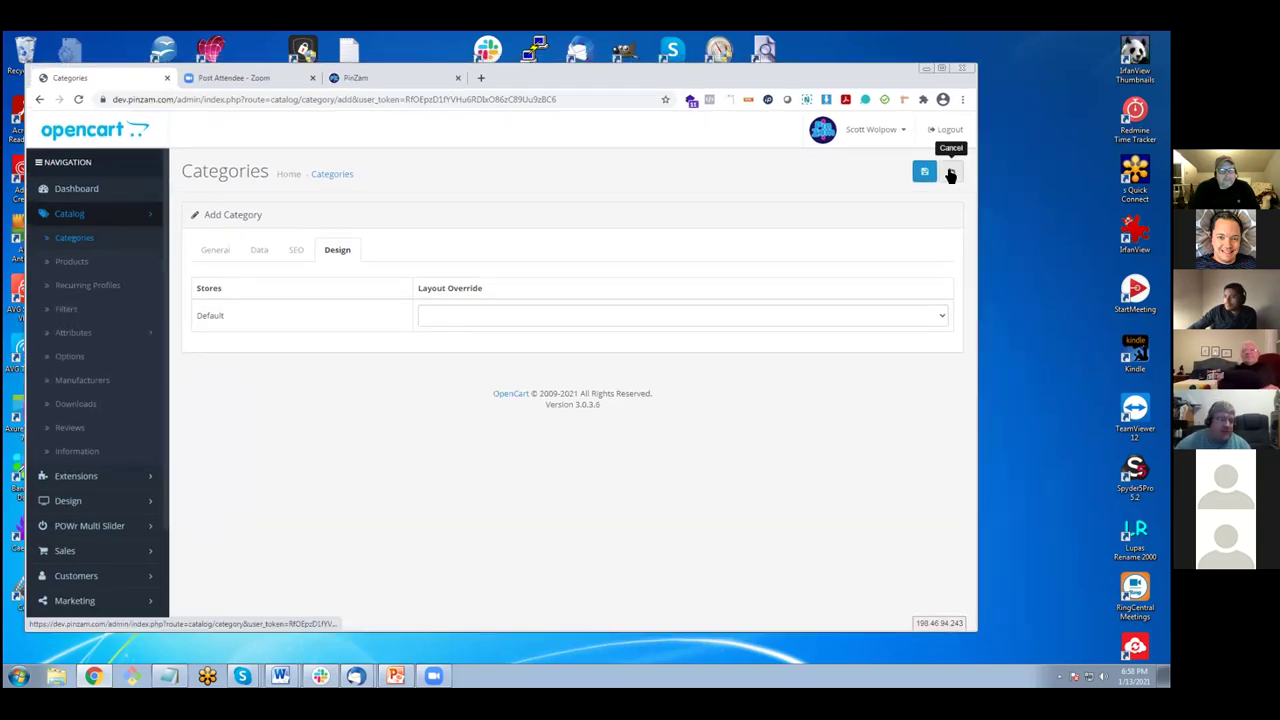
left_click(951, 175)
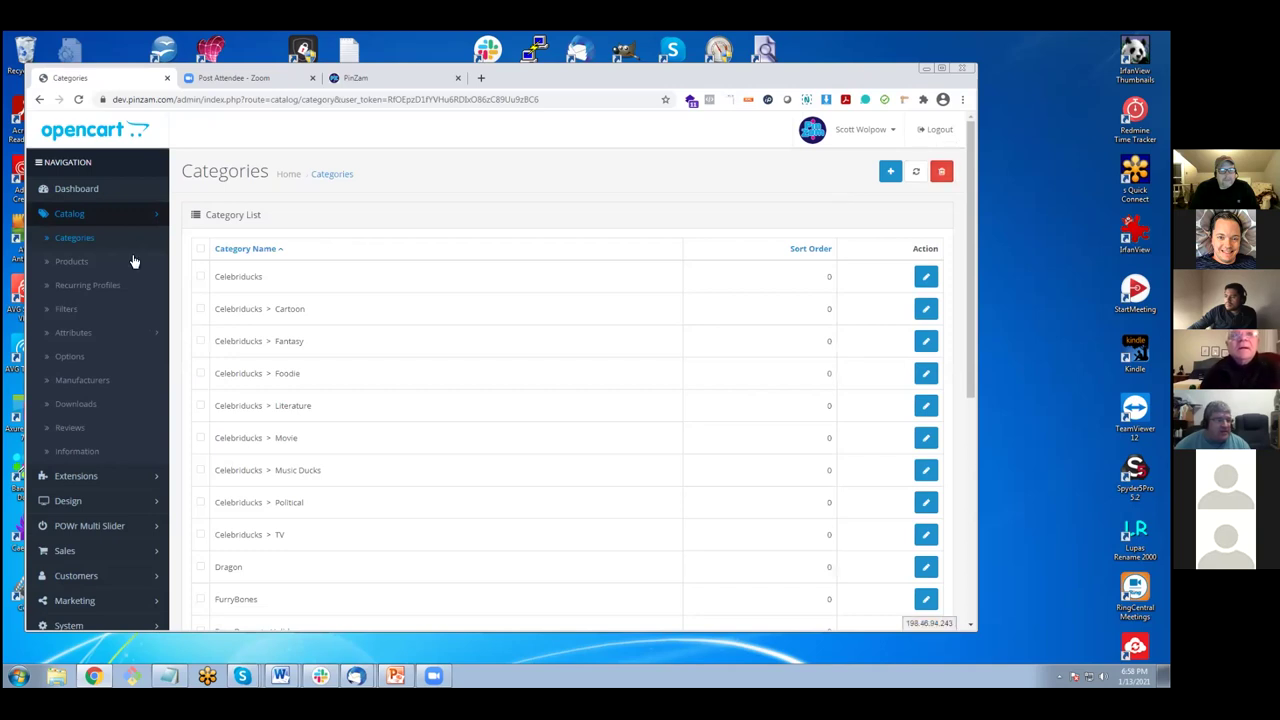
Start a new catalog product and examine its data fields, from model and identification codes to price, stock, shipping, dimensions and status.
left_click(77, 261)
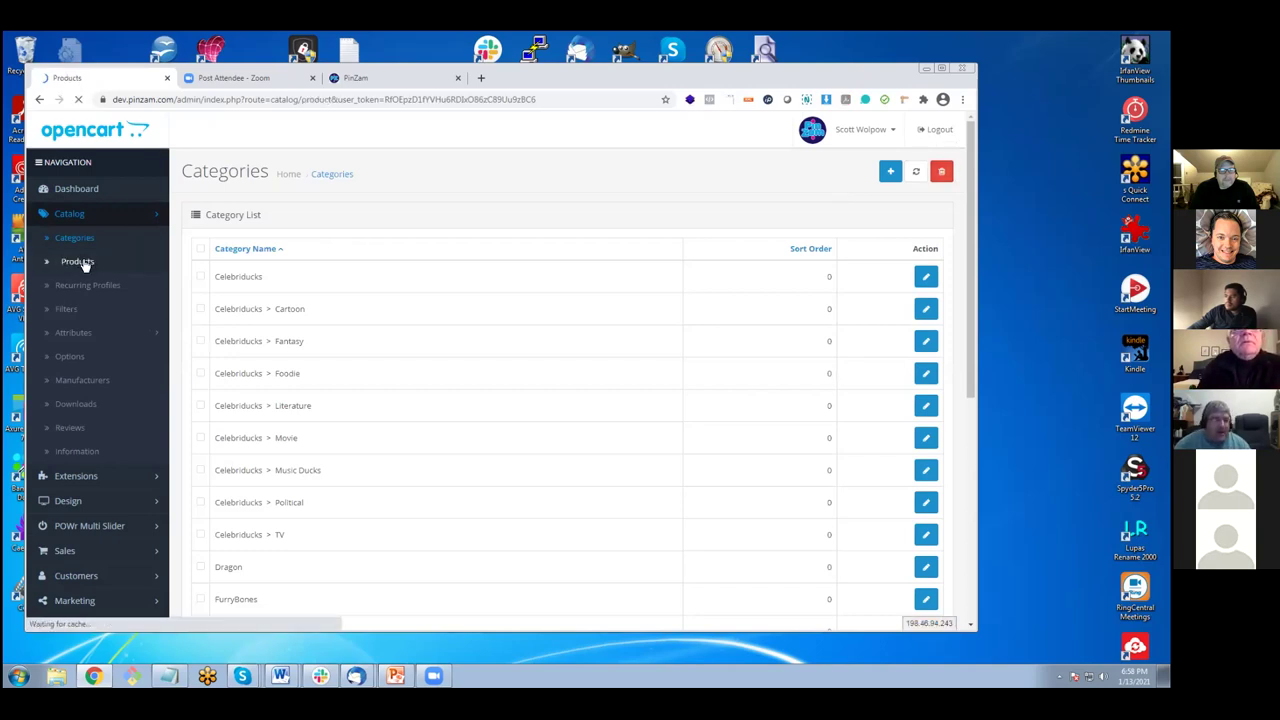
left_click(888, 173)
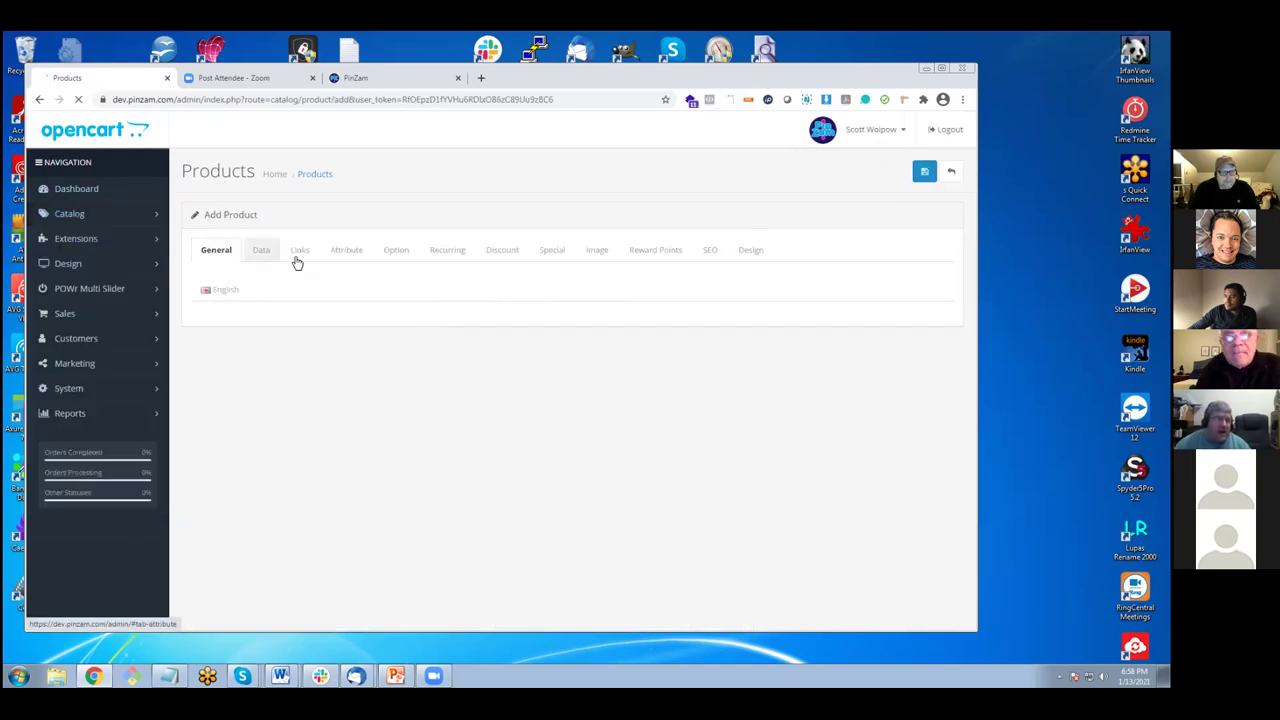
left_click(264, 255)
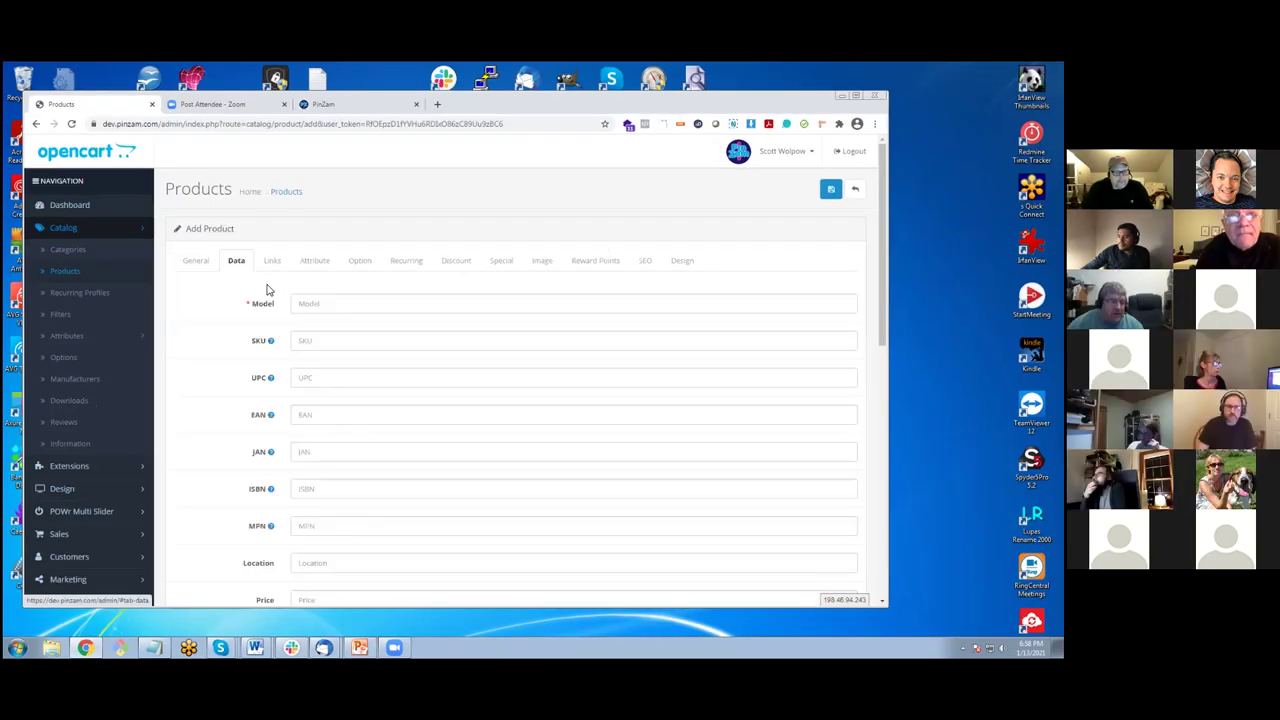
scroll(305, 290, "down", 2)
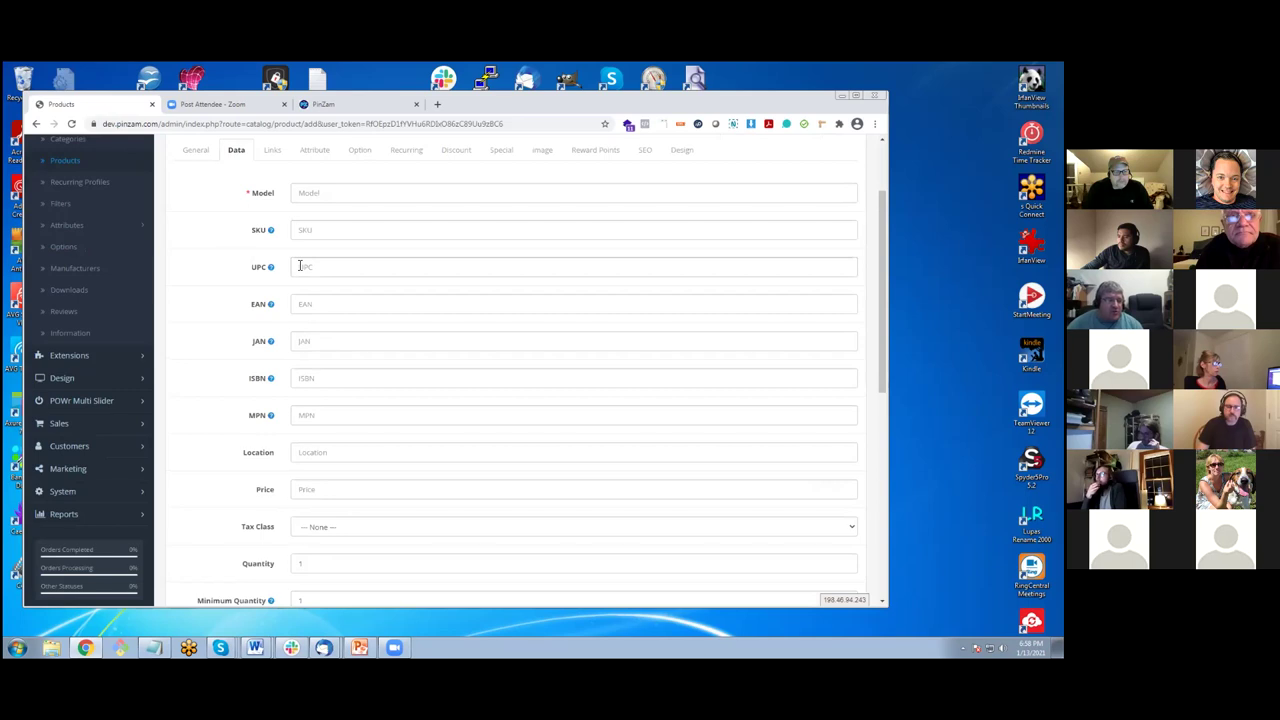
scroll(299, 266, "down", 3)
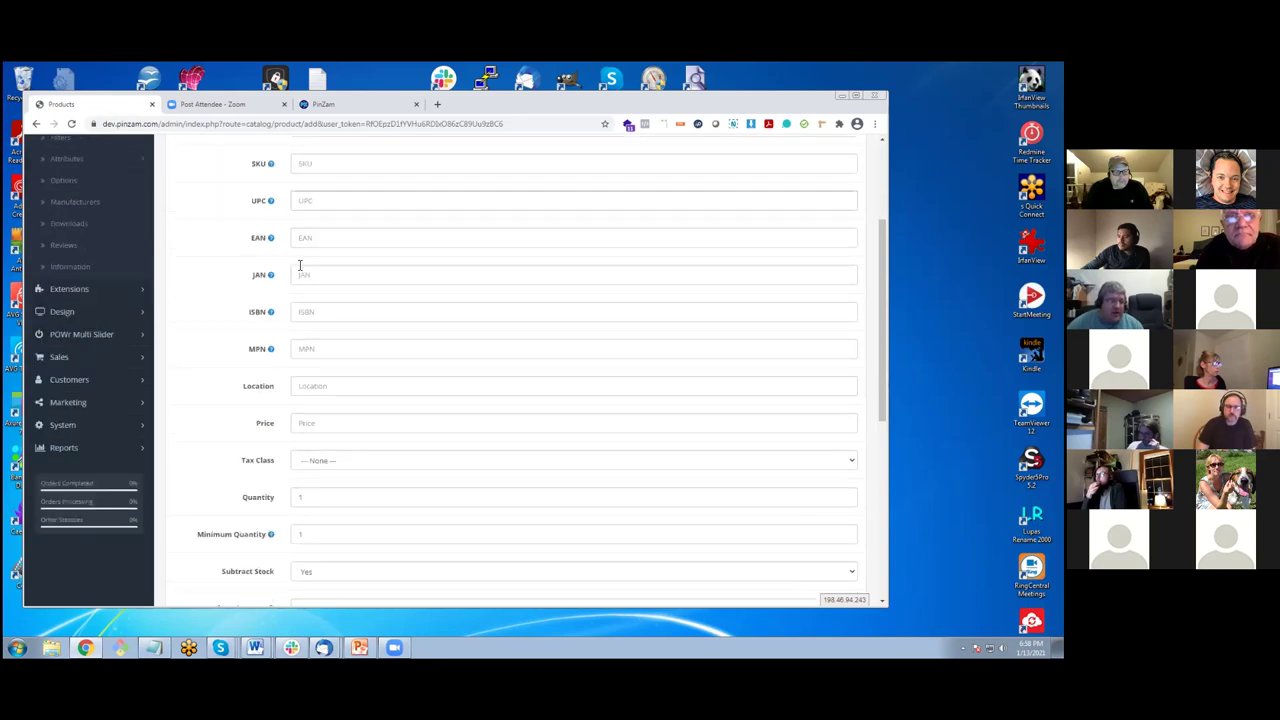
scroll(300, 268, "down", 2)
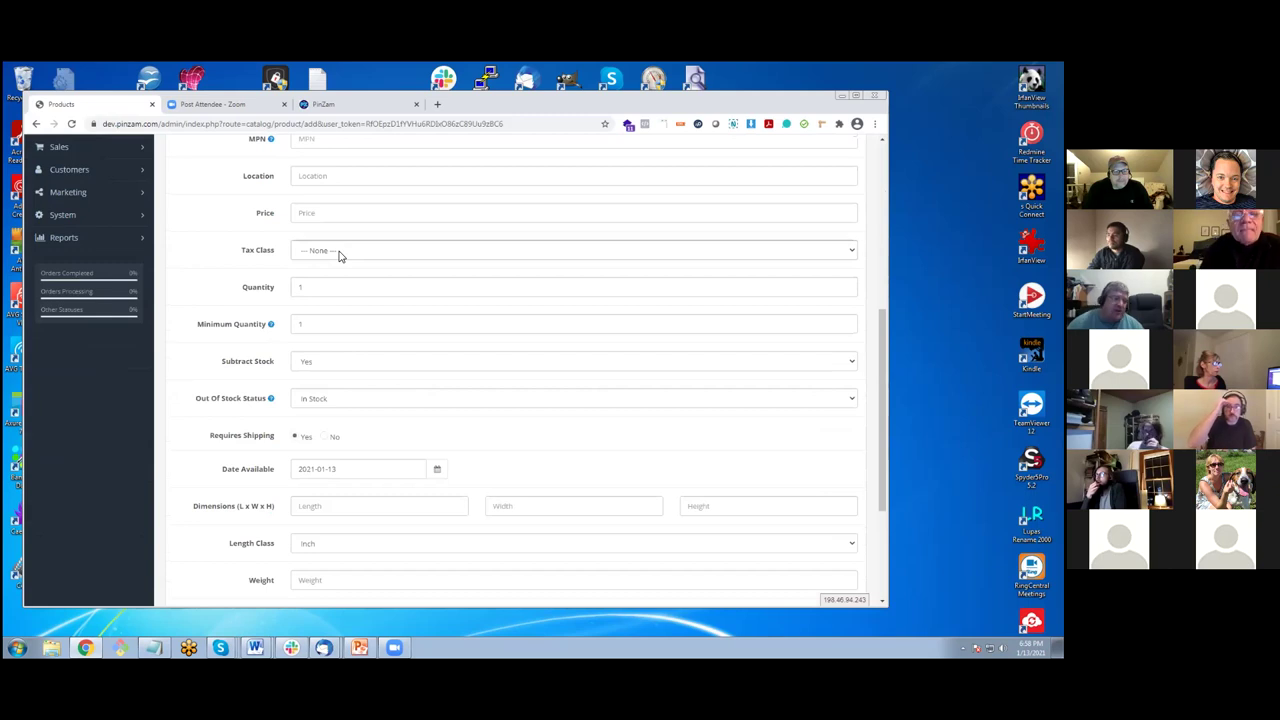
scroll(338, 256, "down", 2)
scroll(357, 369, "down", 2)
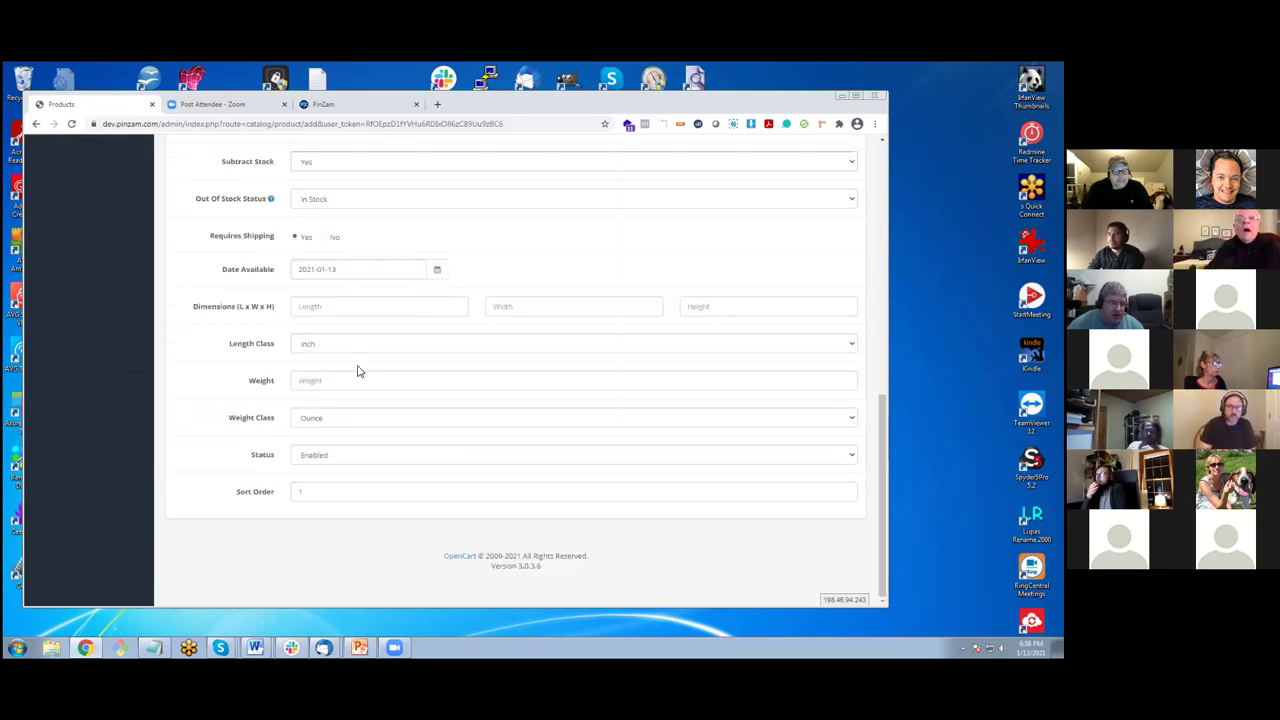
scroll(360, 370, "up", 2)
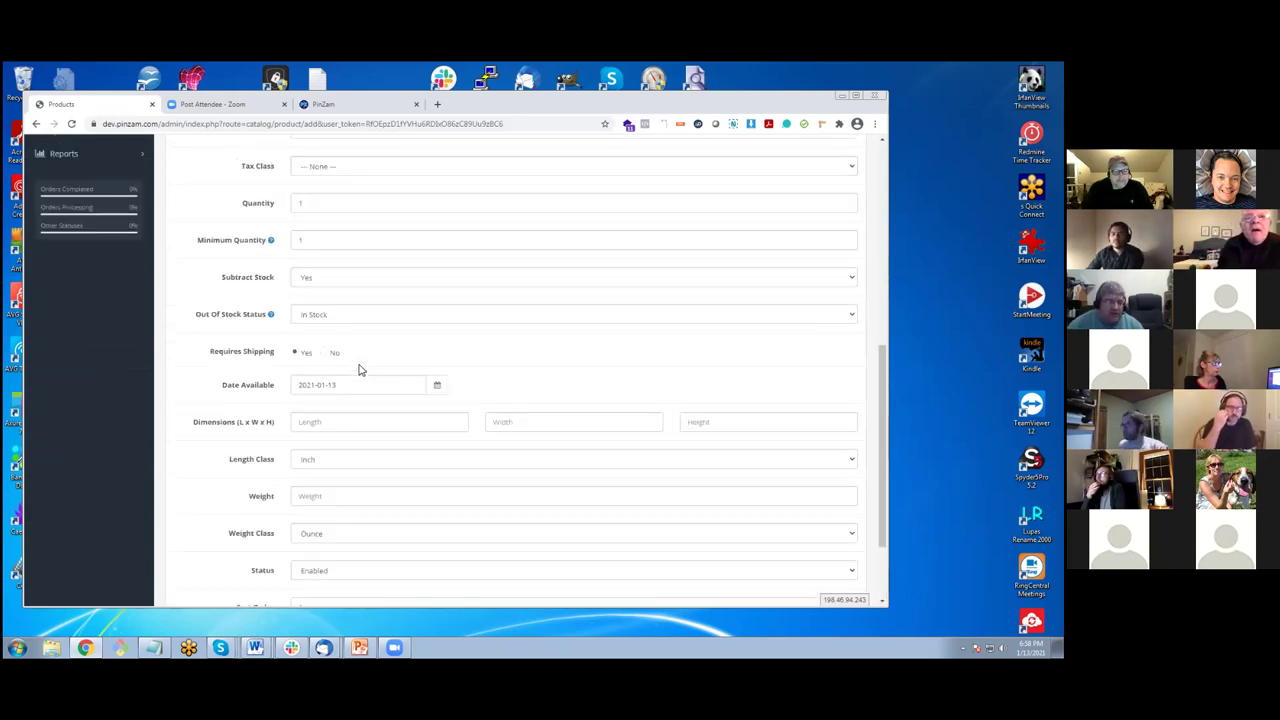
scroll(360, 370, "up", 6)
scroll(358, 369, "up", 3)
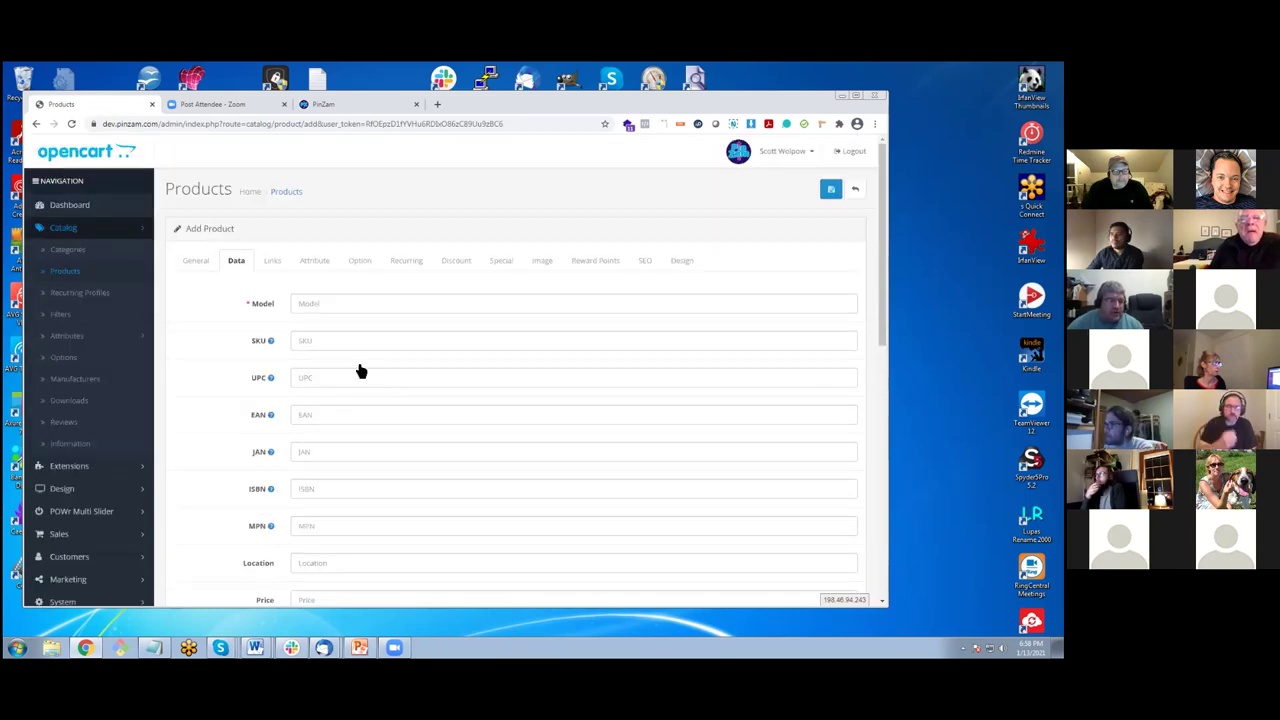
Set the new product's manufacturer to PinZam.
left_click(272, 261)
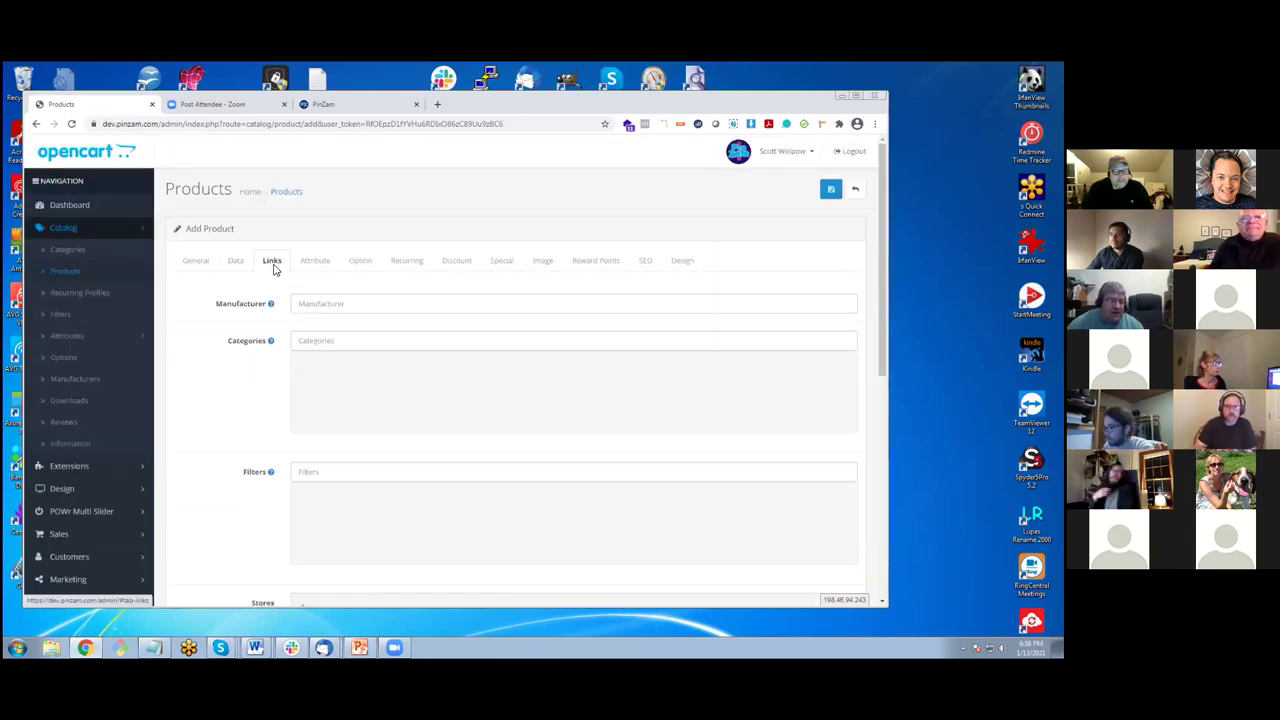
left_click(344, 307)
left_click(331, 341)
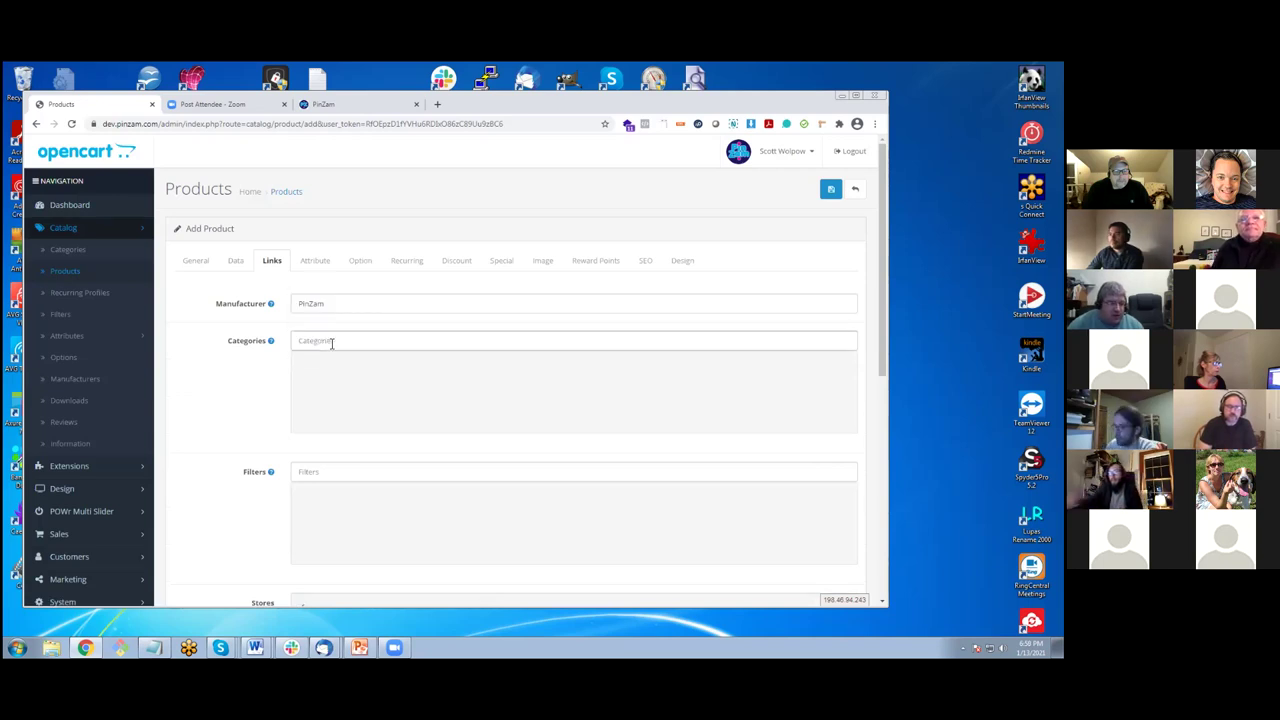
Examine the new product's filter, store, download and related product link settings.
scroll(331, 346, "down", 3)
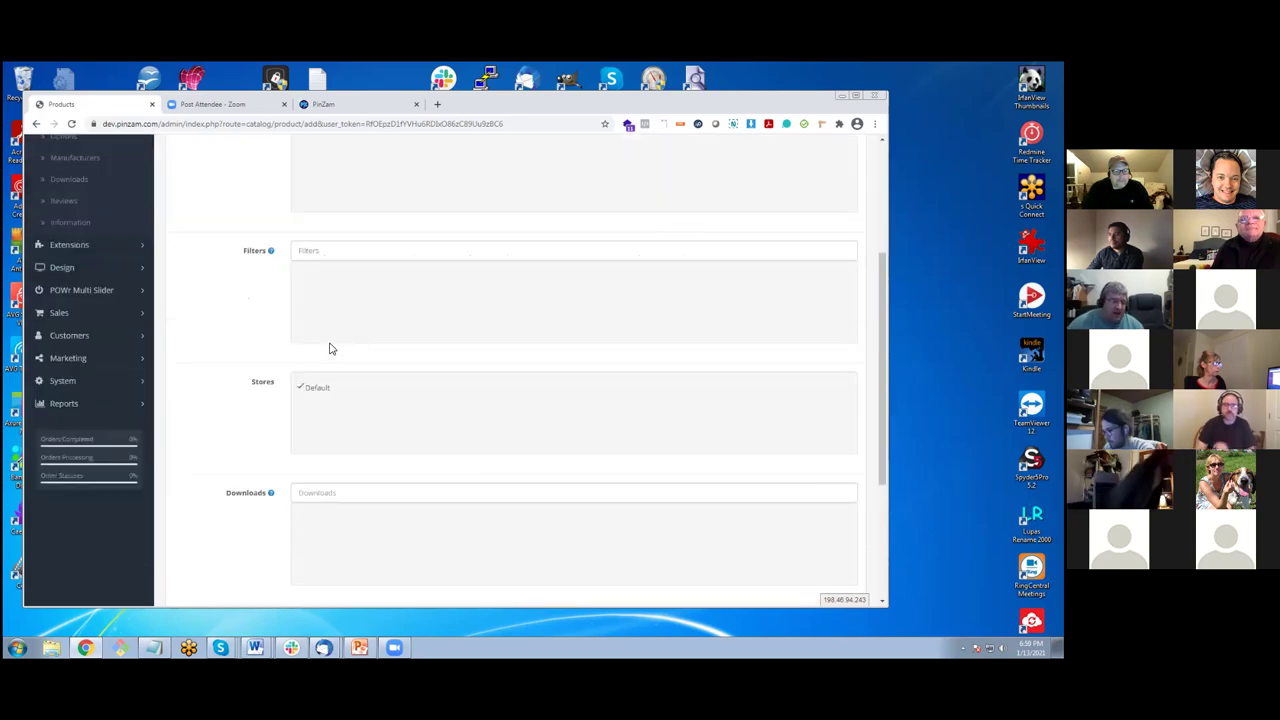
scroll(331, 348, "down", 1)
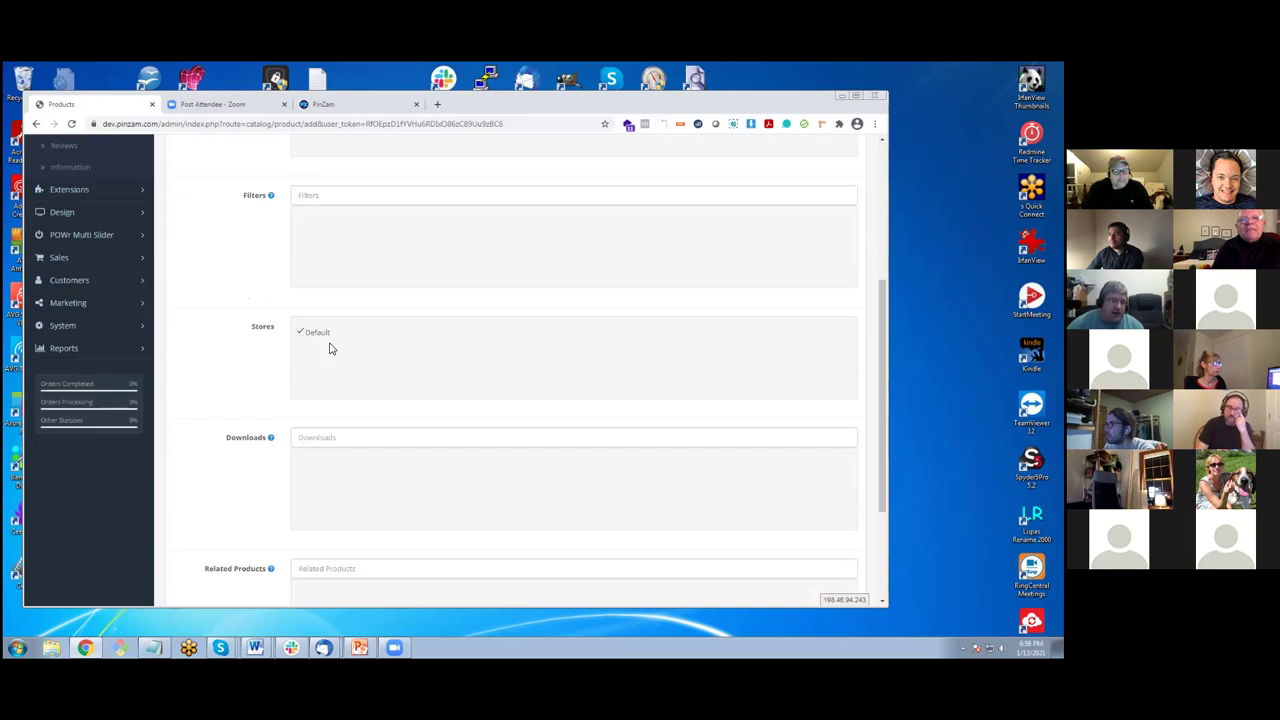
scroll(331, 348, "down", 2)
scroll(331, 348, "up", 2)
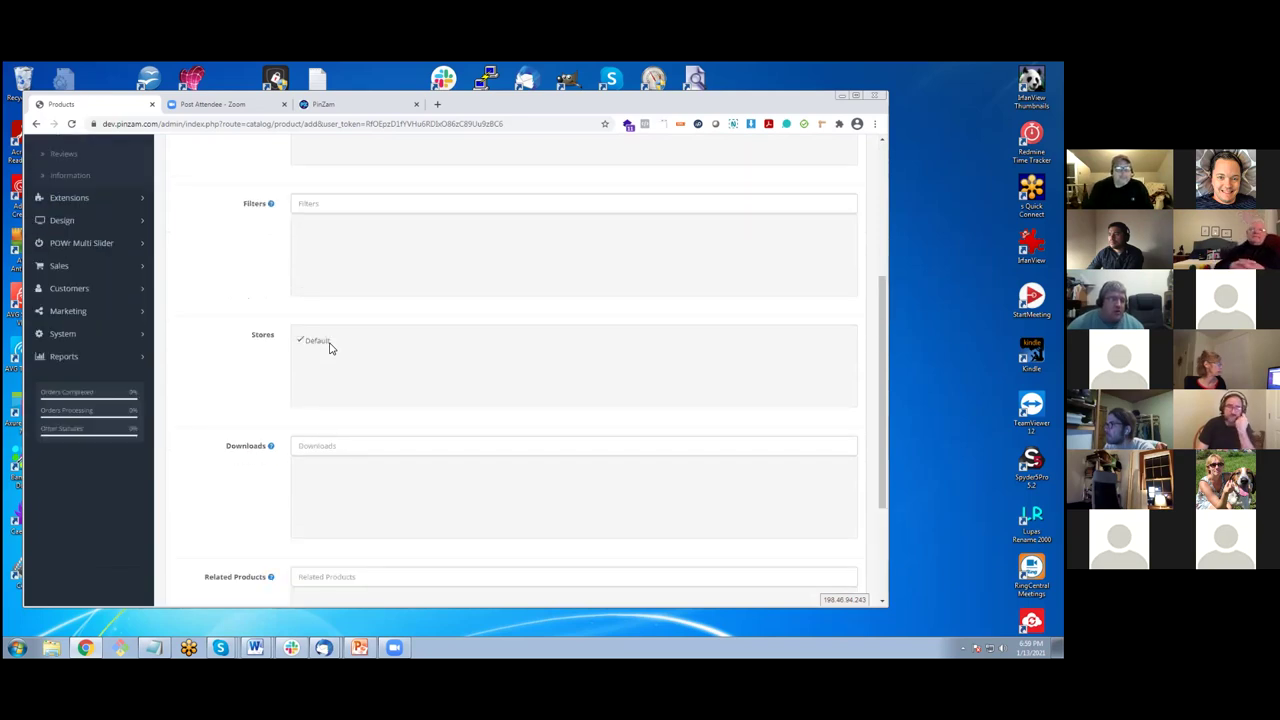
scroll(323, 431, "down", 3)
scroll(326, 426, "up", 2)
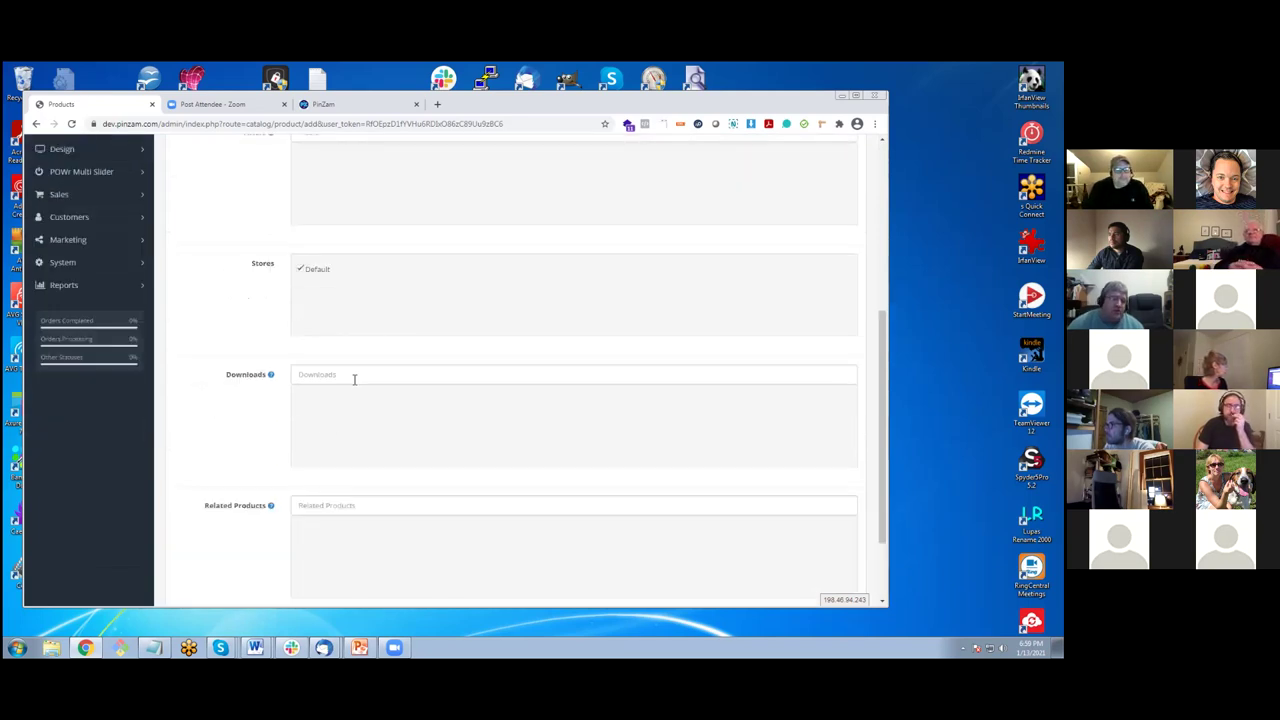
scroll(354, 379, "up", 3)
scroll(349, 357, "up", 3)
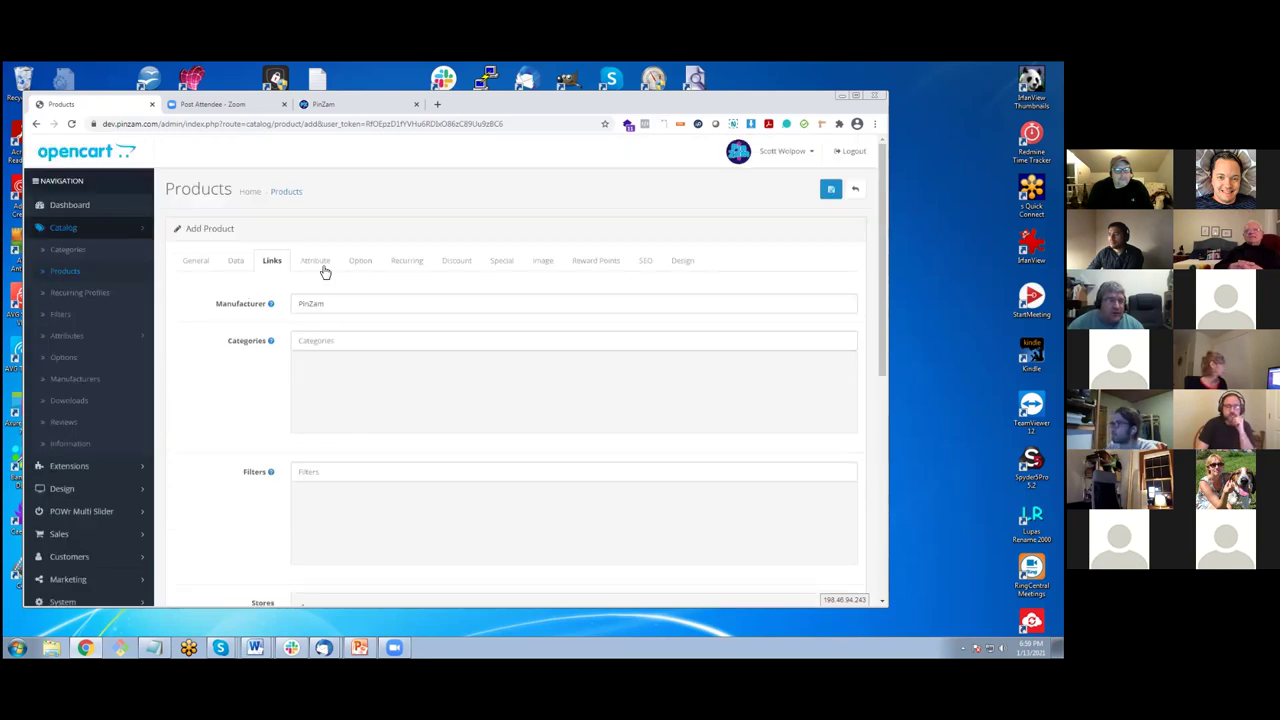
Examine the new product's attribute, option, recurring, discount, image, reward points and SEO settings.
left_click(318, 264)
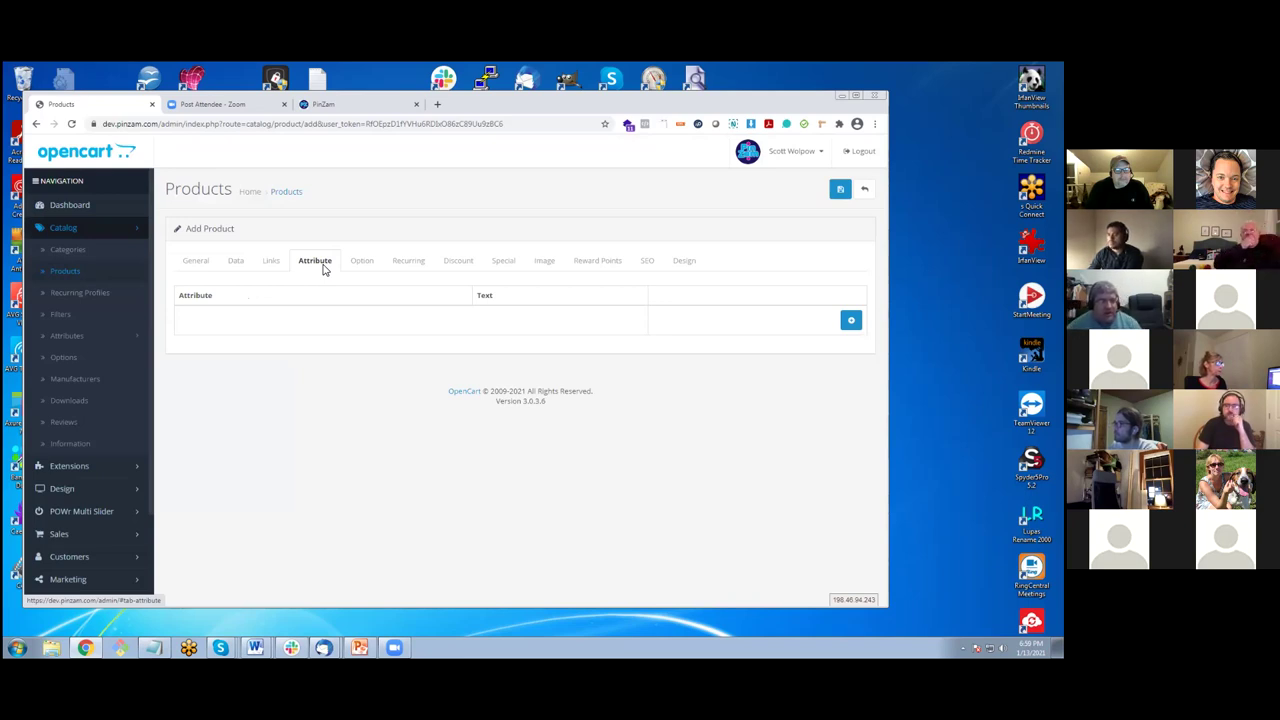
left_click(359, 264)
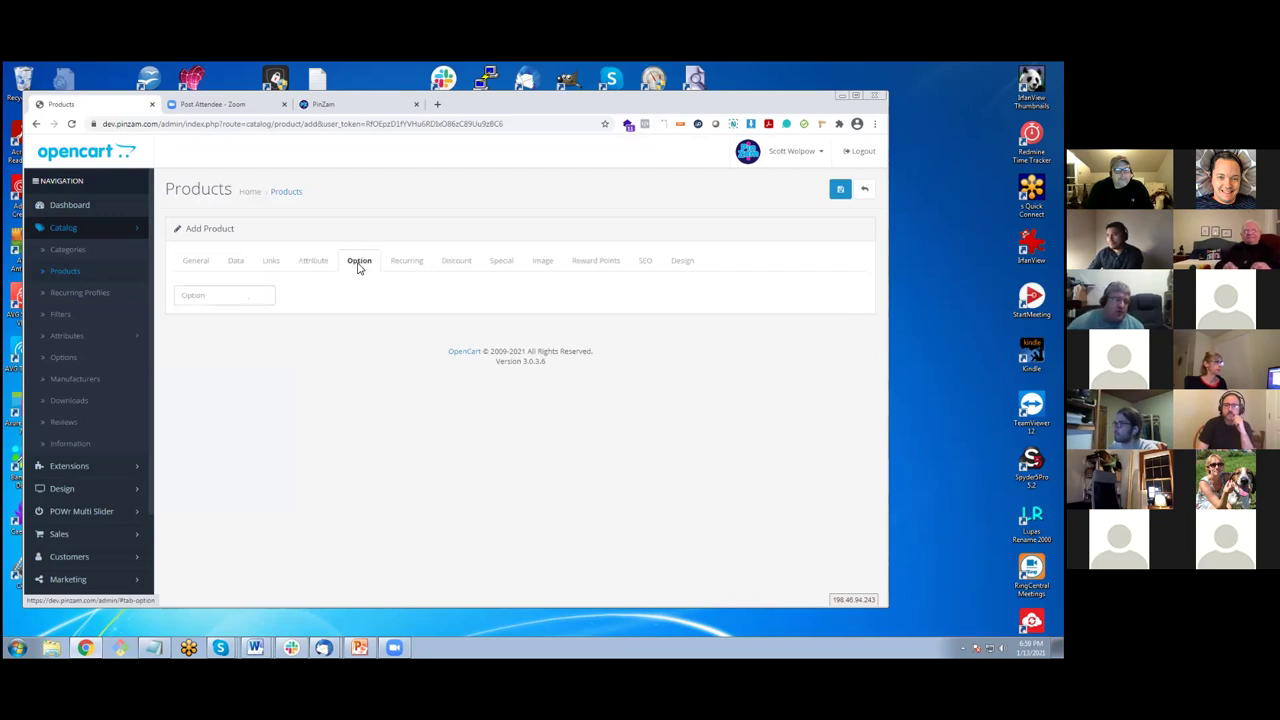
left_click(412, 266)
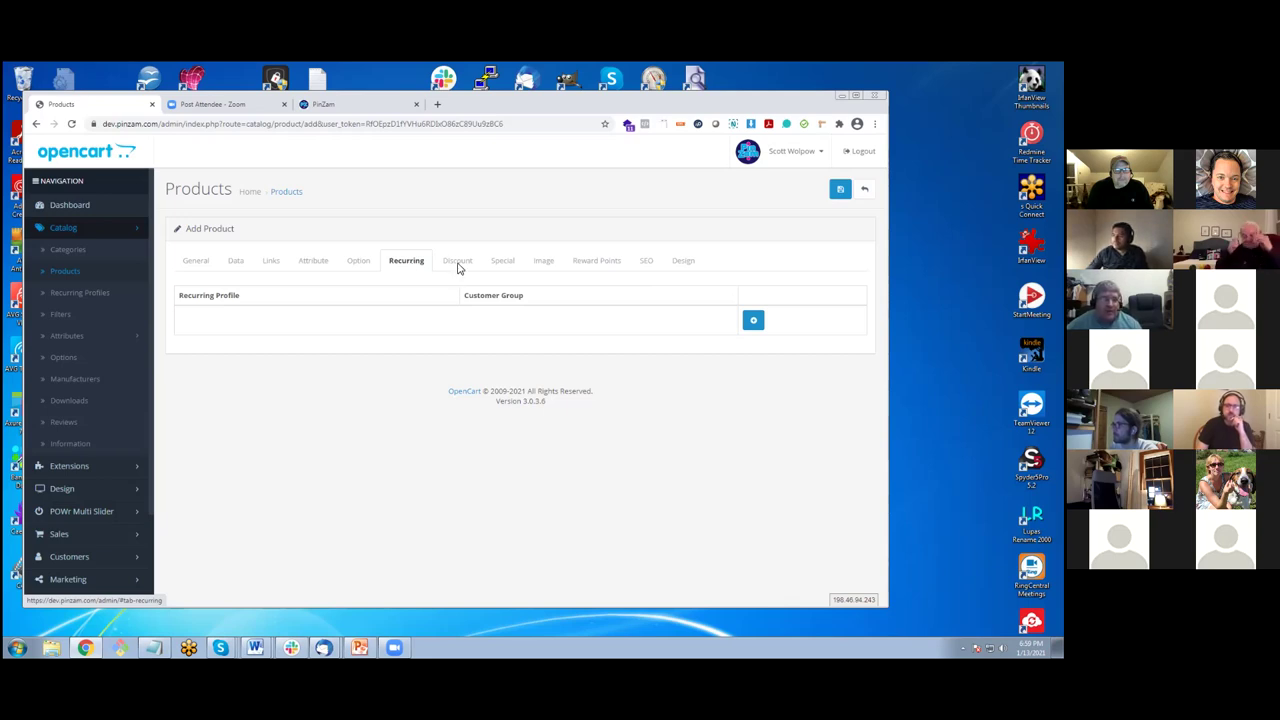
left_click(459, 262)
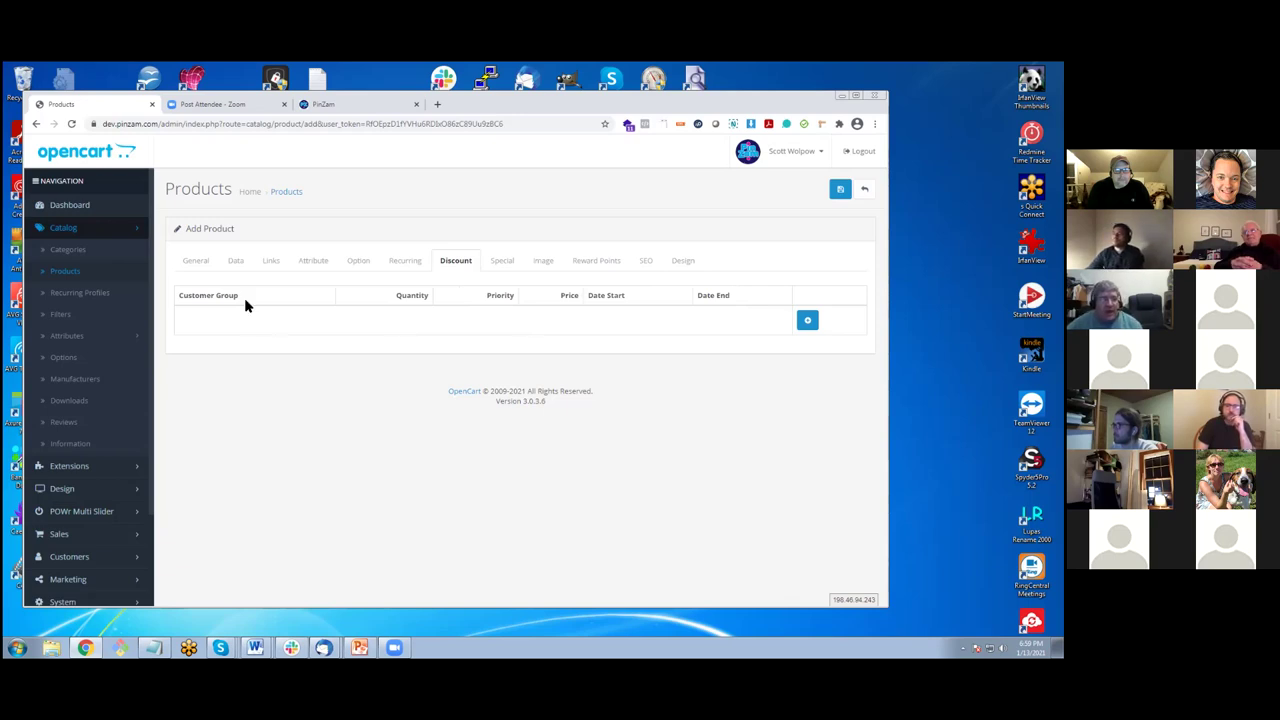
left_click(536, 261)
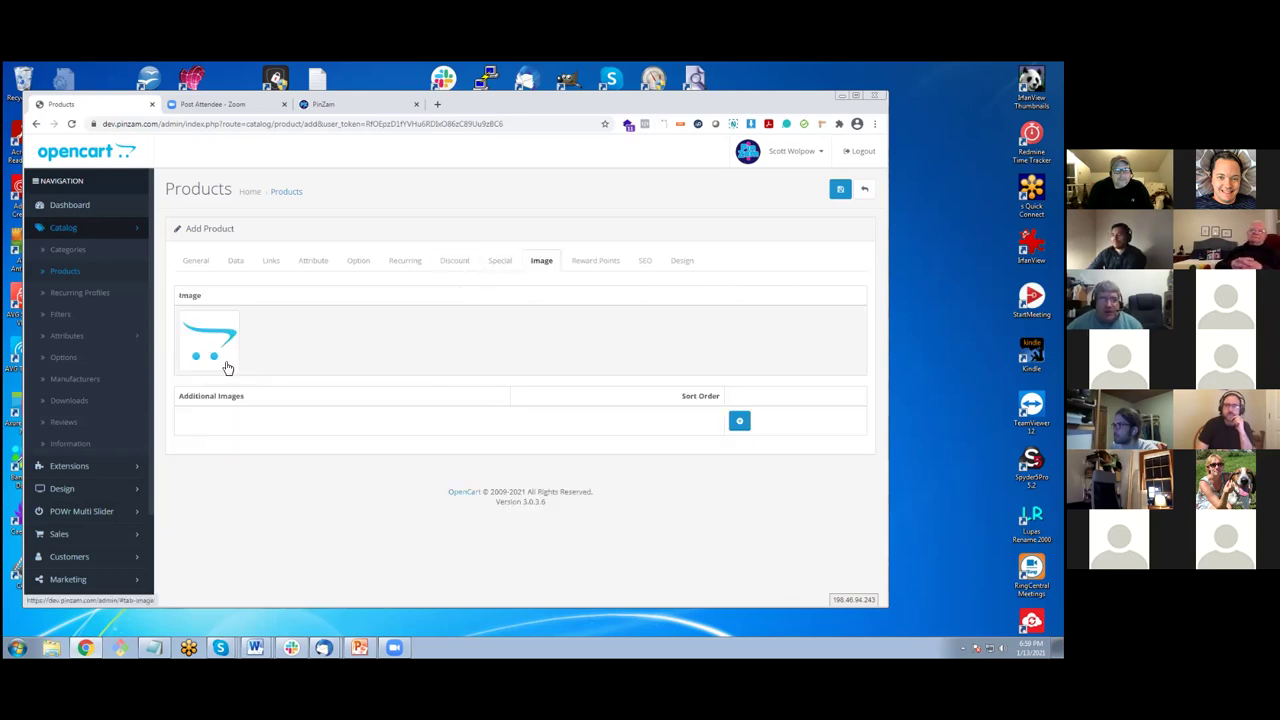
left_click(584, 266)
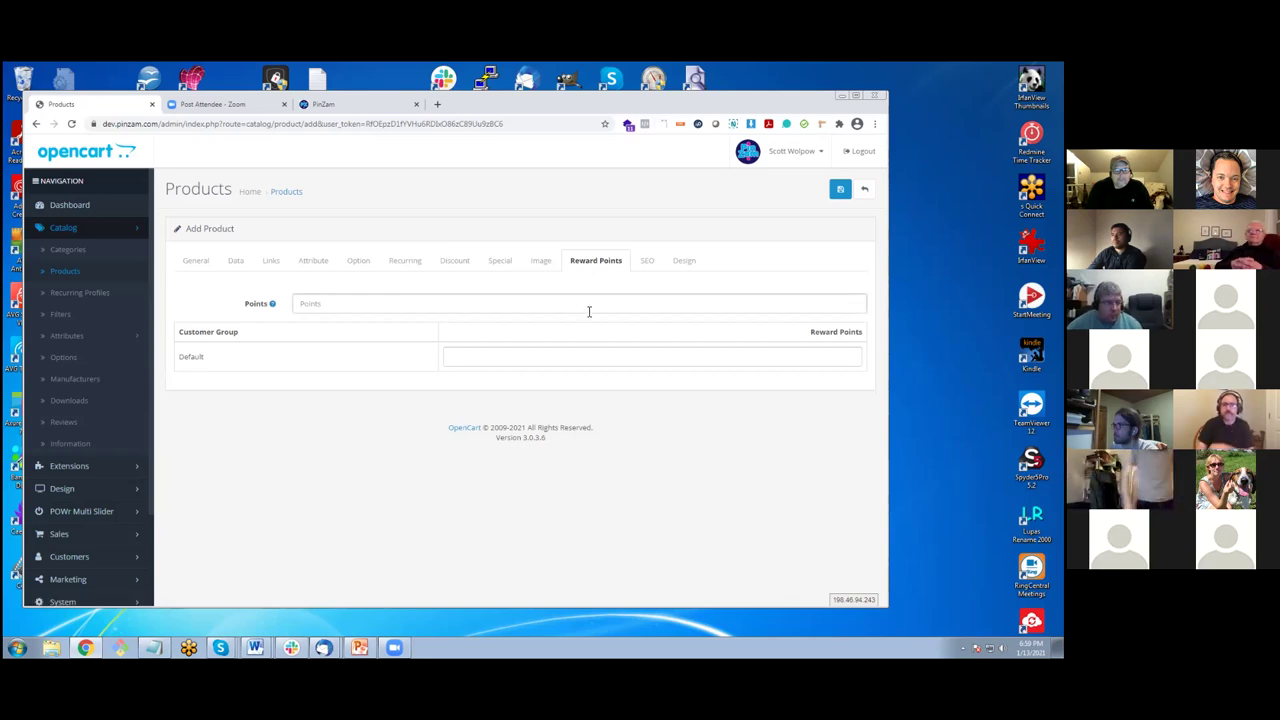
left_click(647, 262)
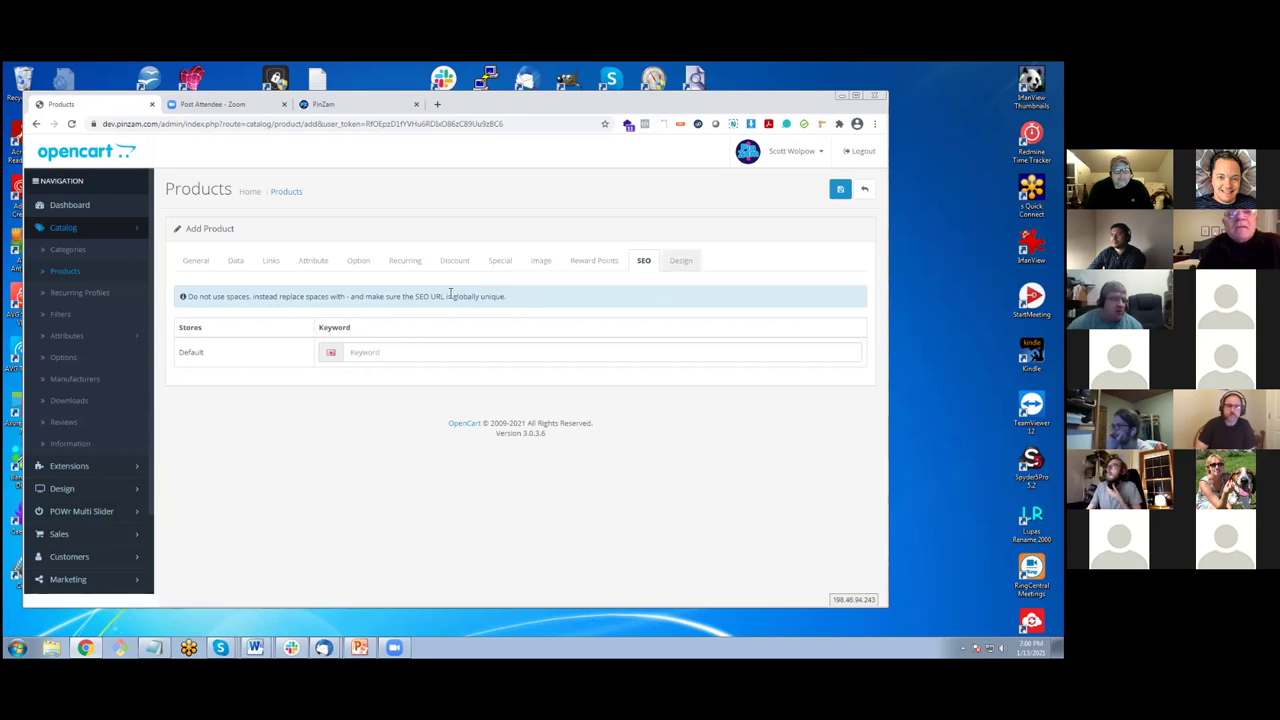
Review the catalog's recurring profiles, filters and information pages, leaving the new product unsaved.
left_click(107, 293)
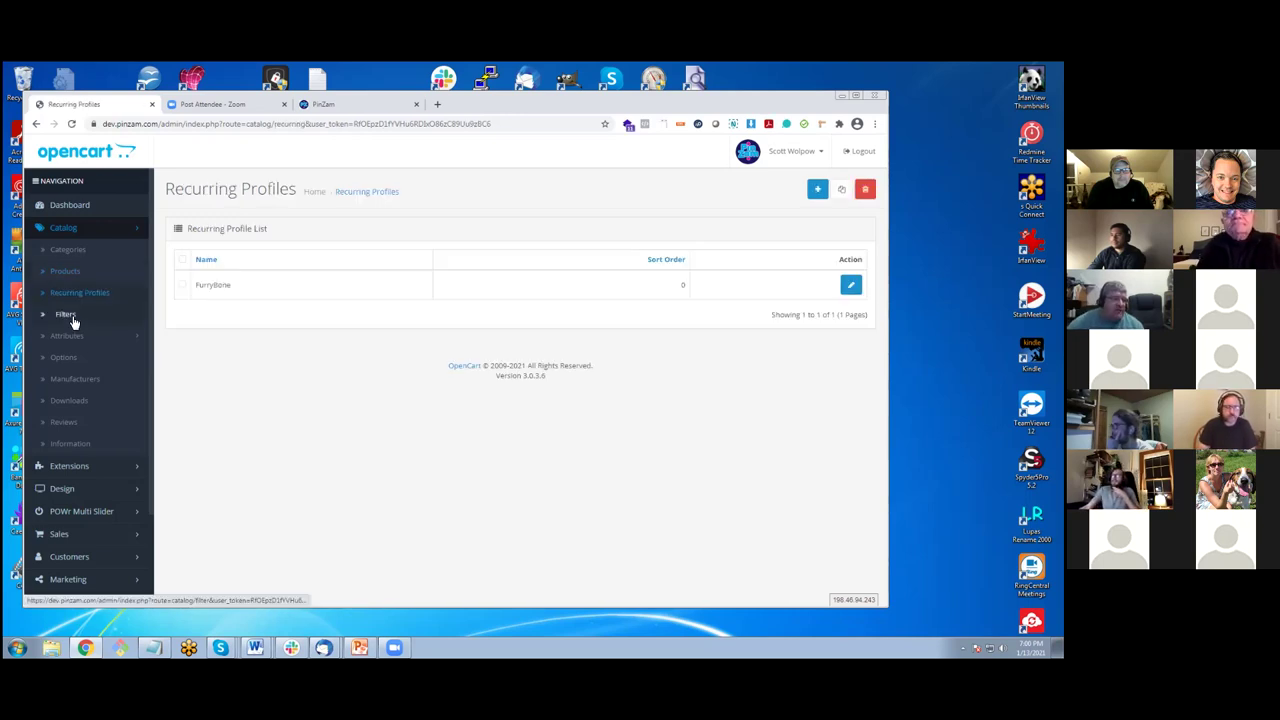
left_click(73, 318)
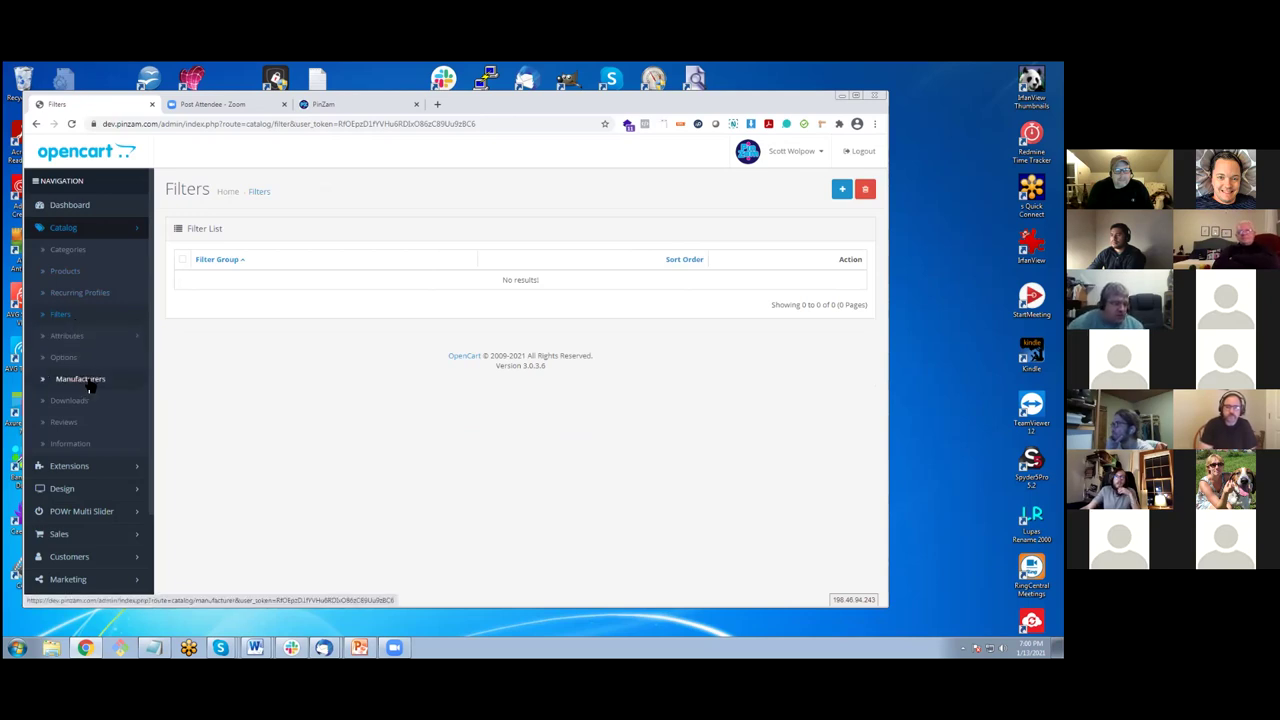
scroll(80, 380, "down", 1)
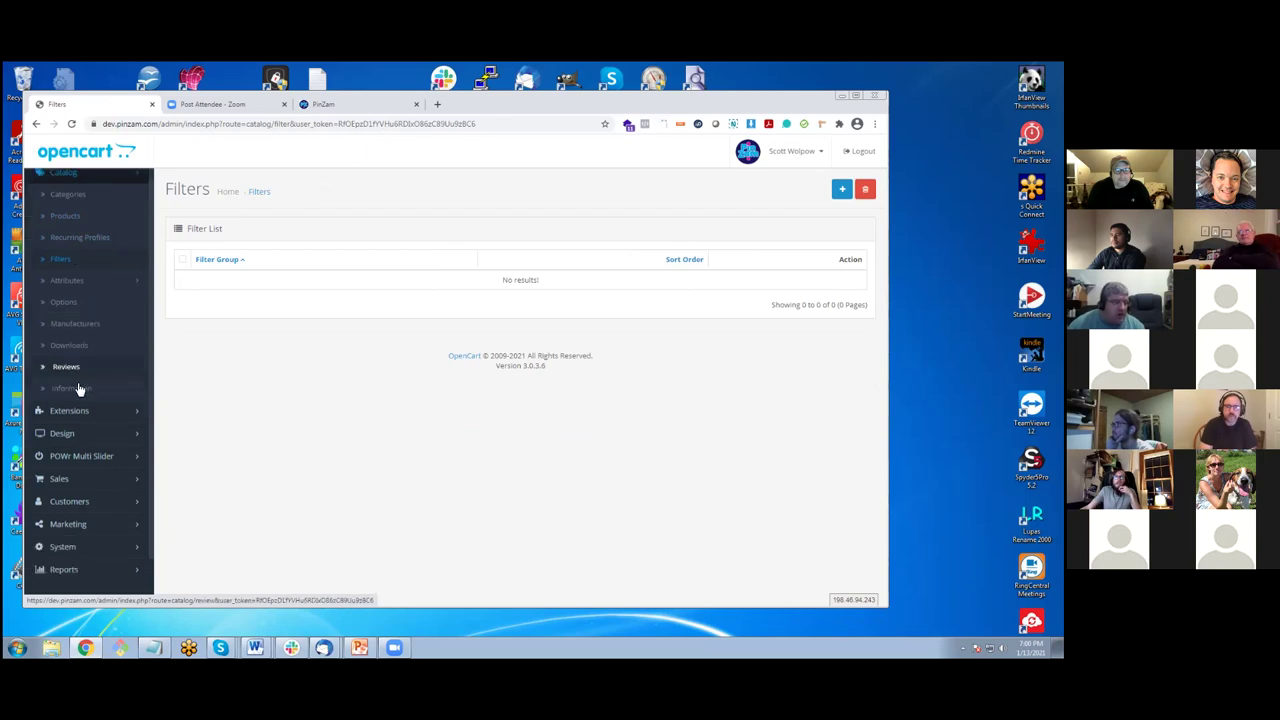
left_click(79, 389)
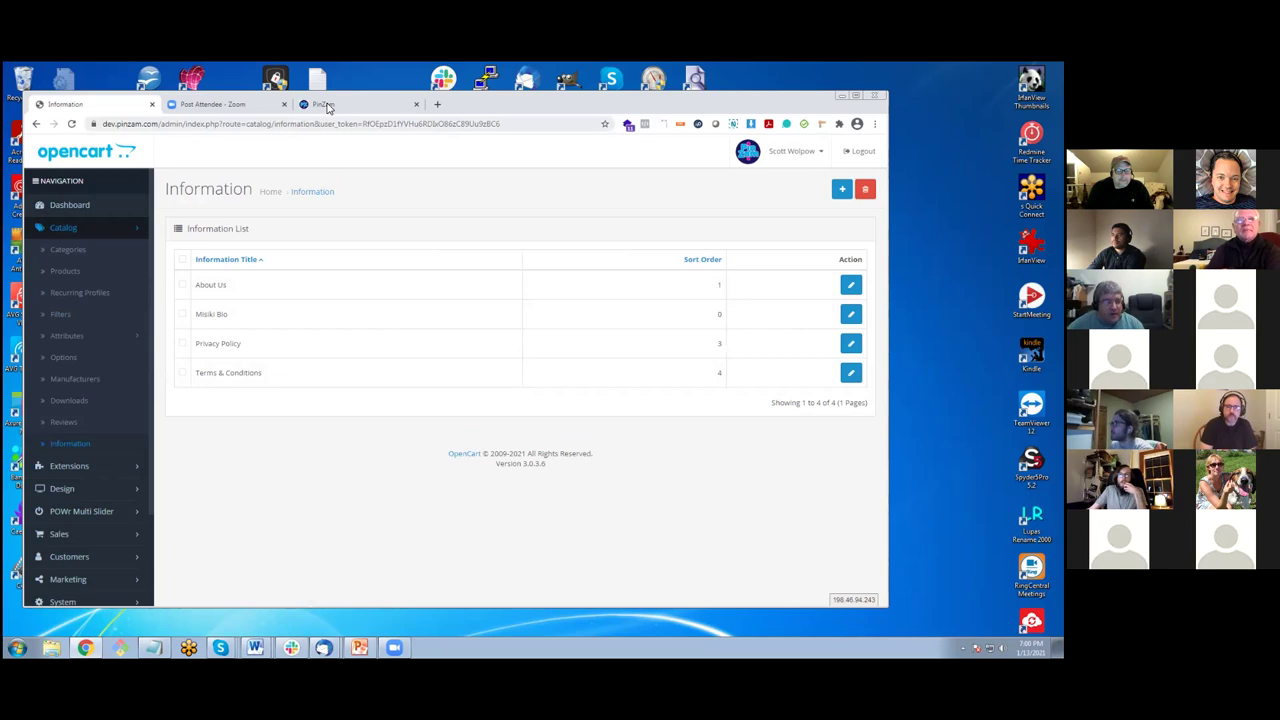
View the information and account links in the PinZam storefront's footer, and return to the store admin.
key("ctrl+shift+Tab")
scroll(222, 561, "down", 3)
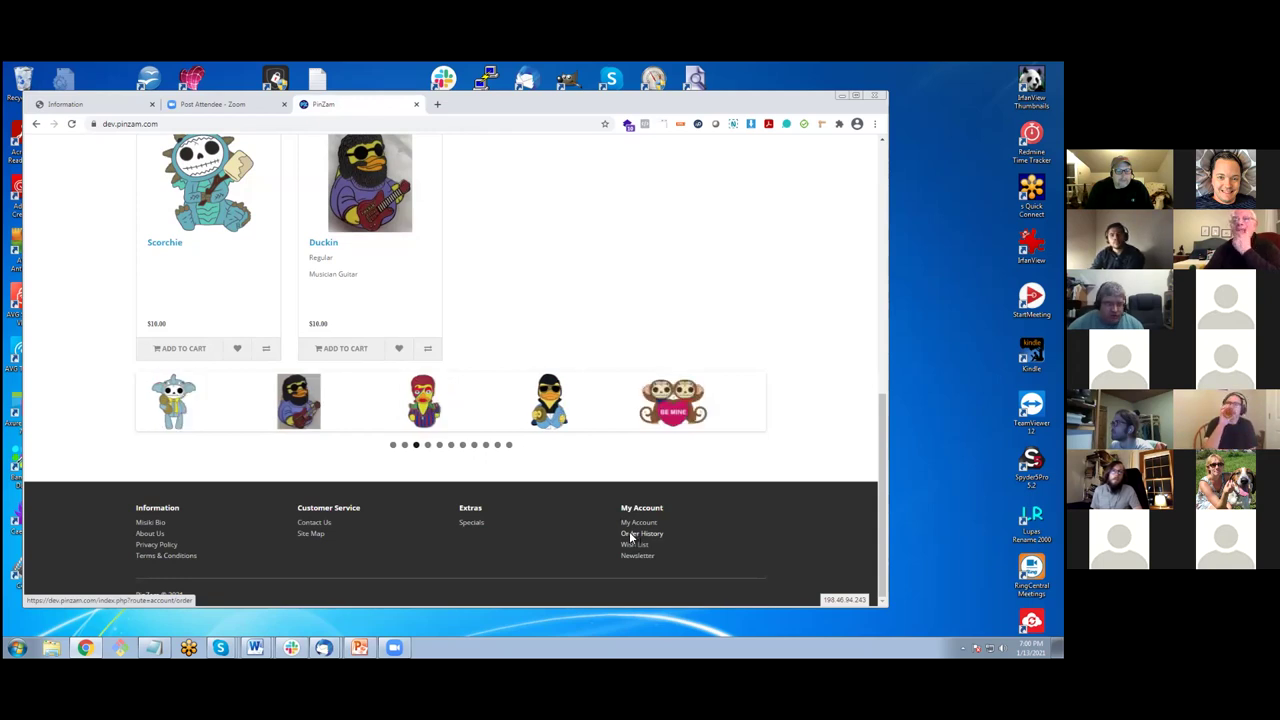
left_click(116, 103)
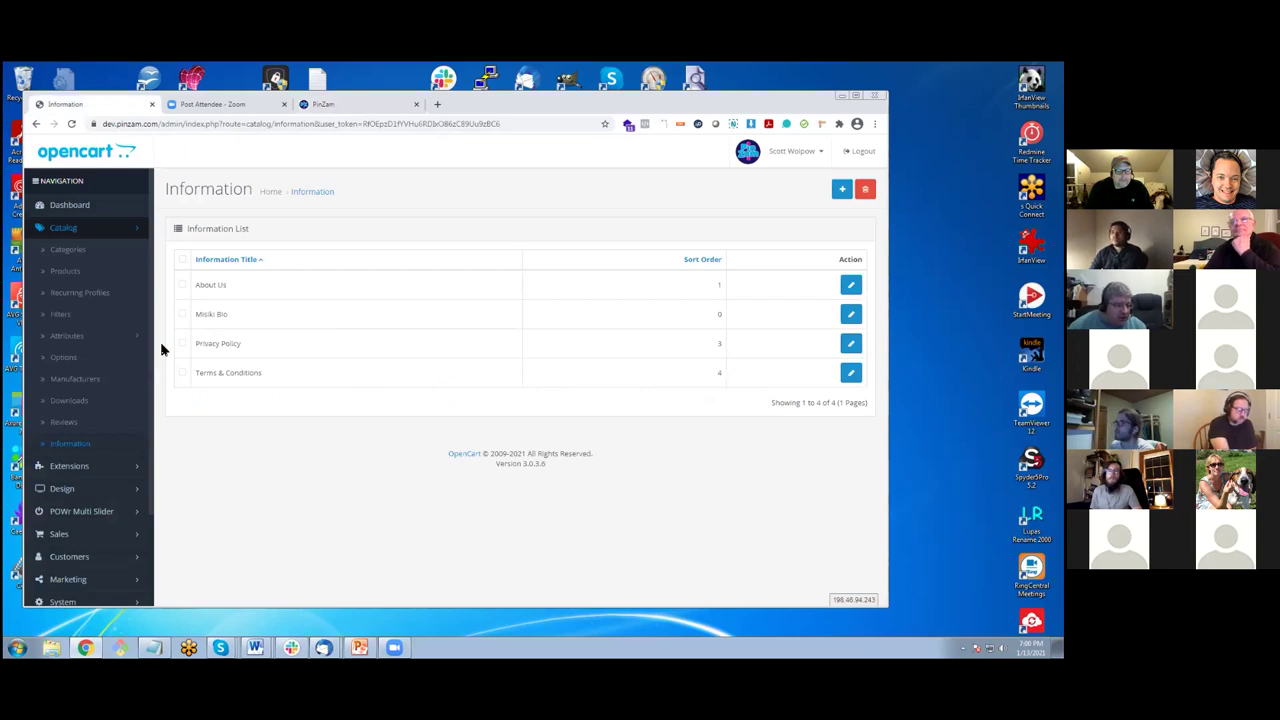
Search the extension marketplace for "import" and limit the results to free extensions.
left_click(96, 474)
scroll(95, 450, "down", 2)
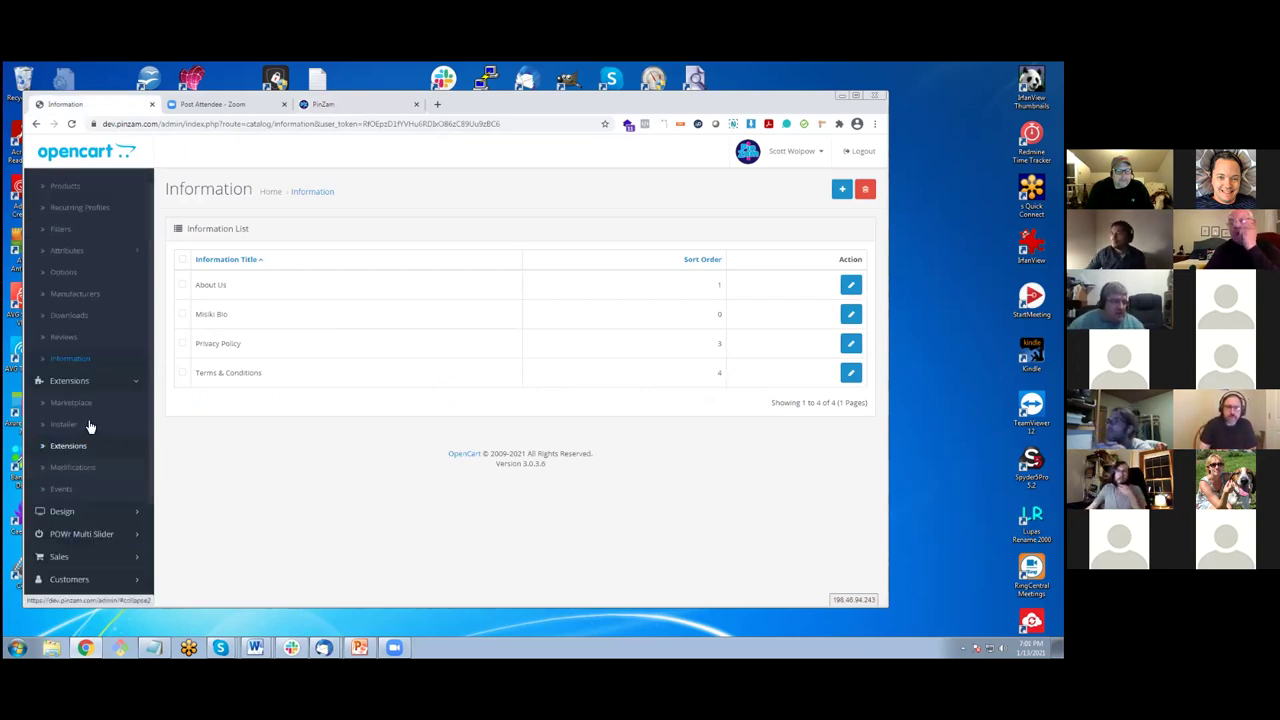
scroll(91, 400, "down", 1)
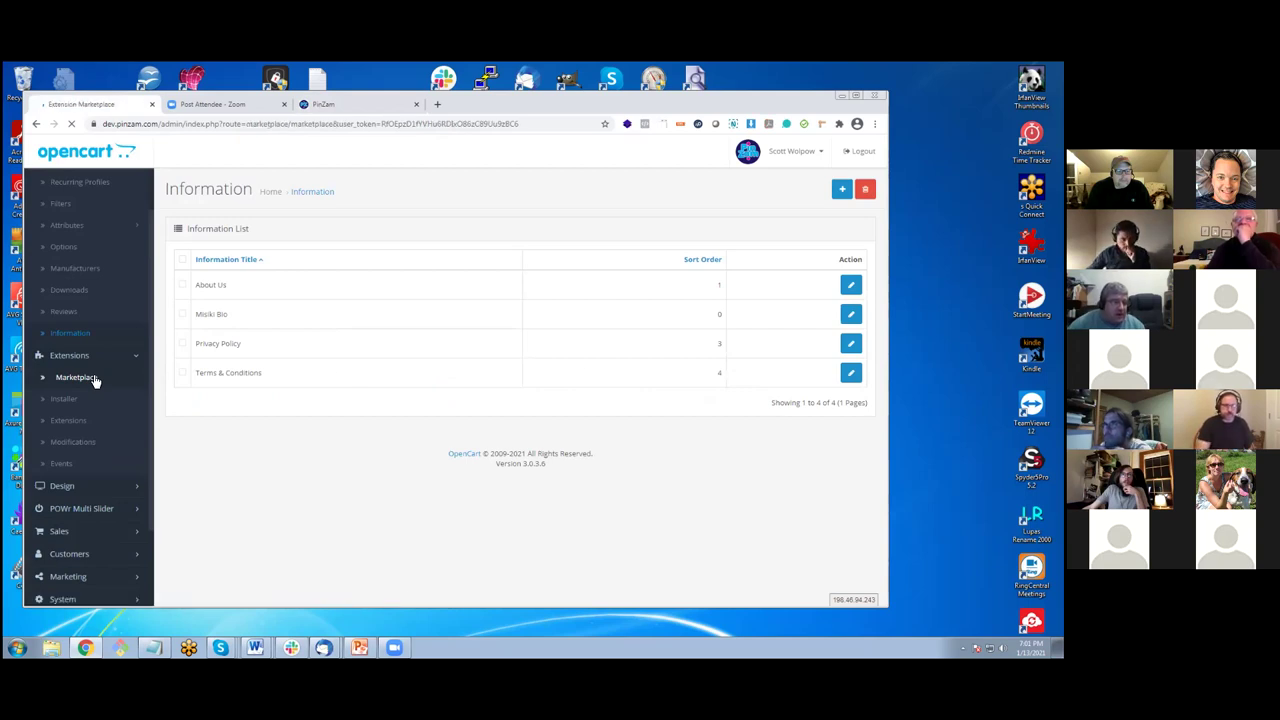
left_click(232, 270)
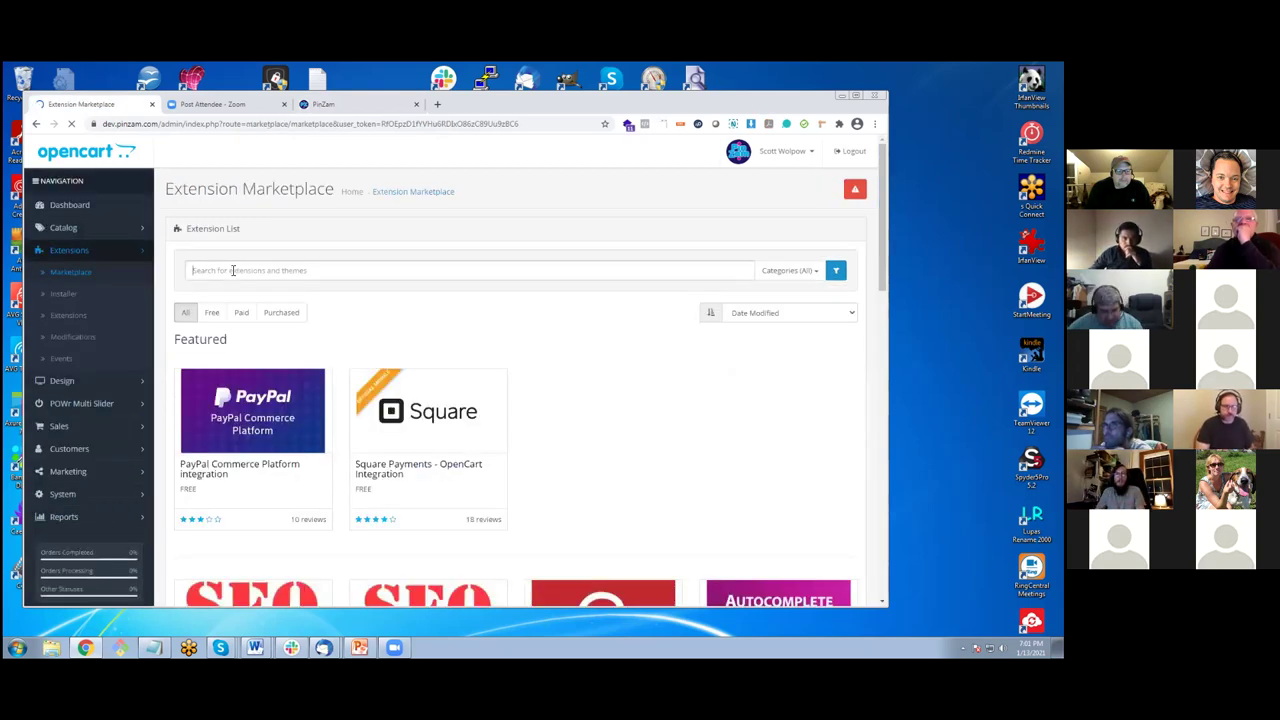
type("imp")
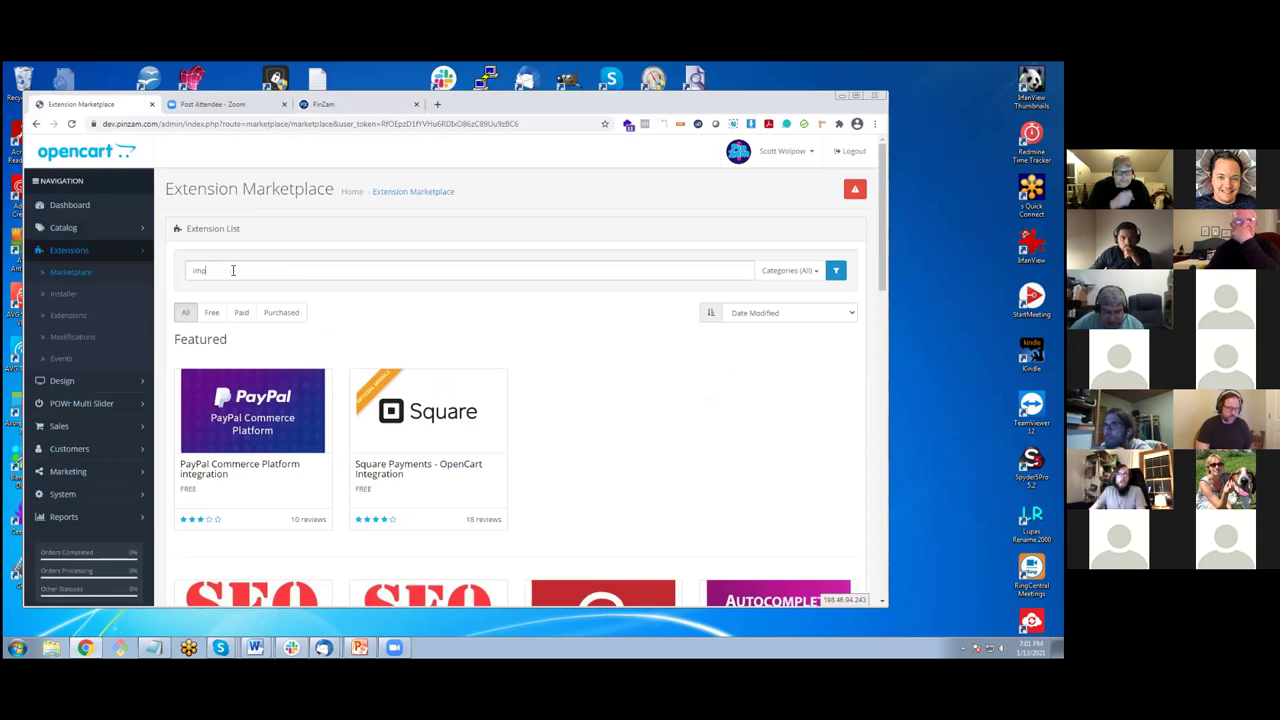
type("ort")
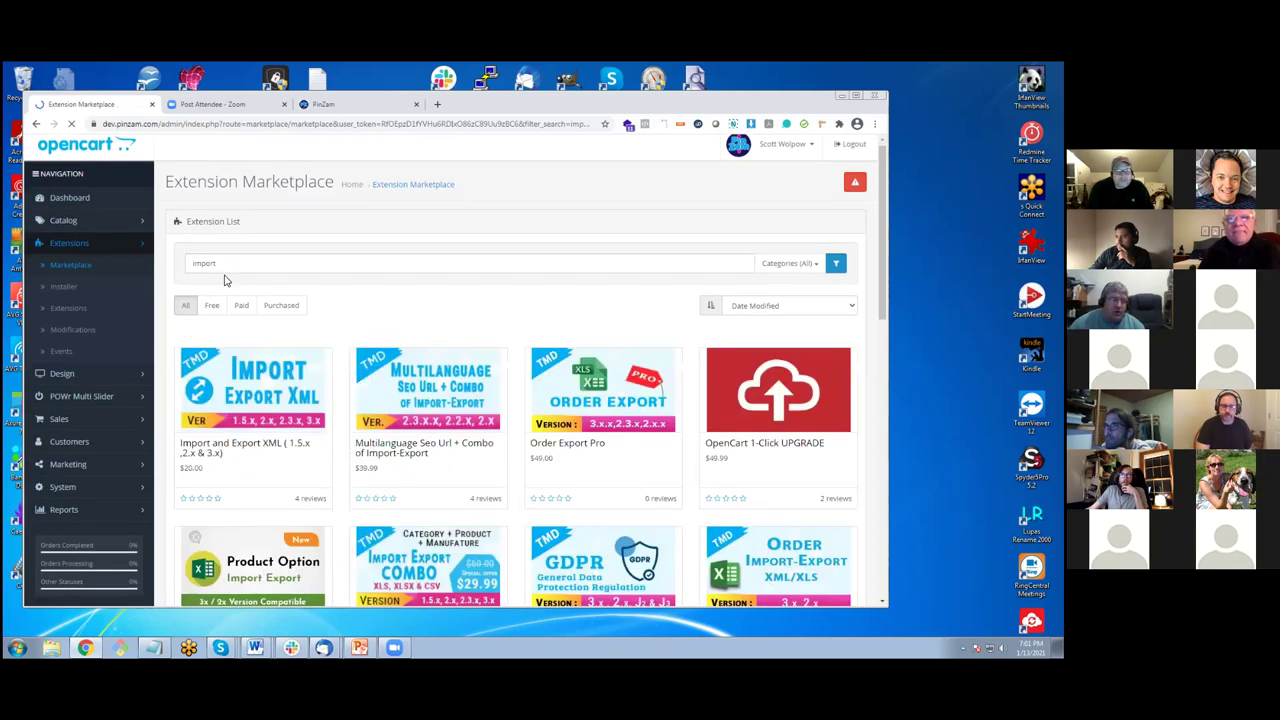
scroll(225, 280, "down", 1)
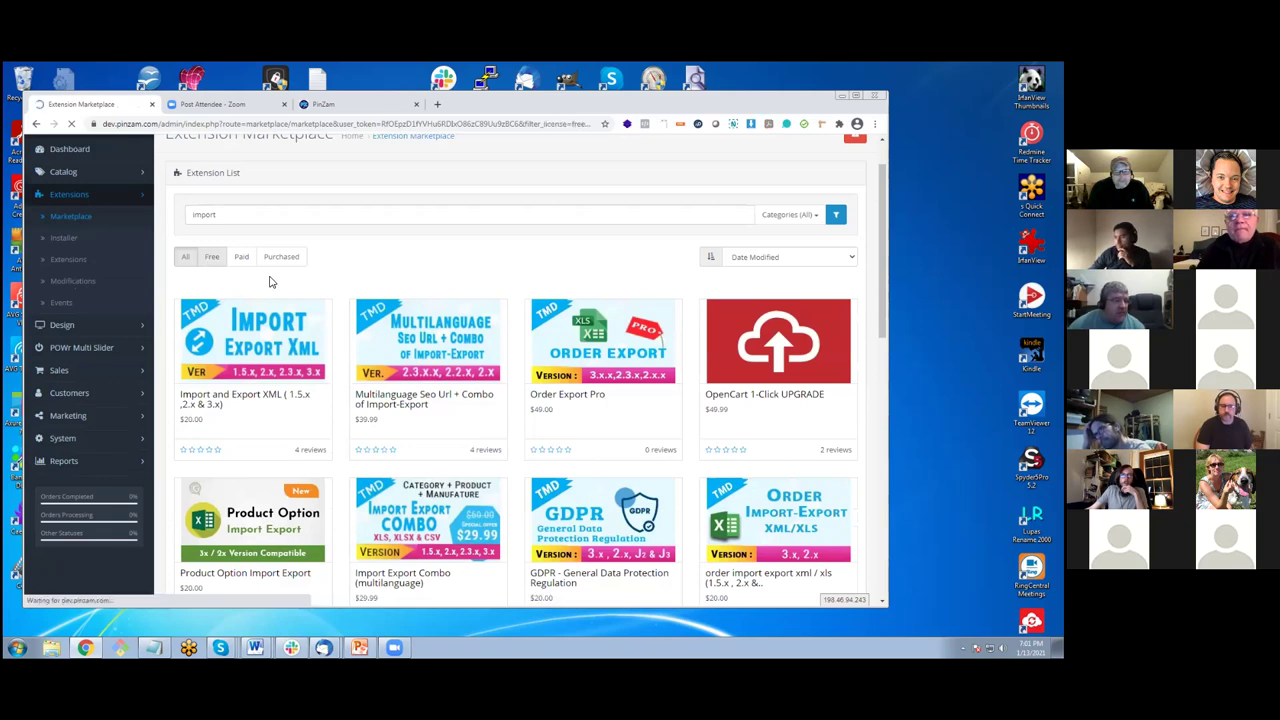
scroll(312, 320, "down", 1)
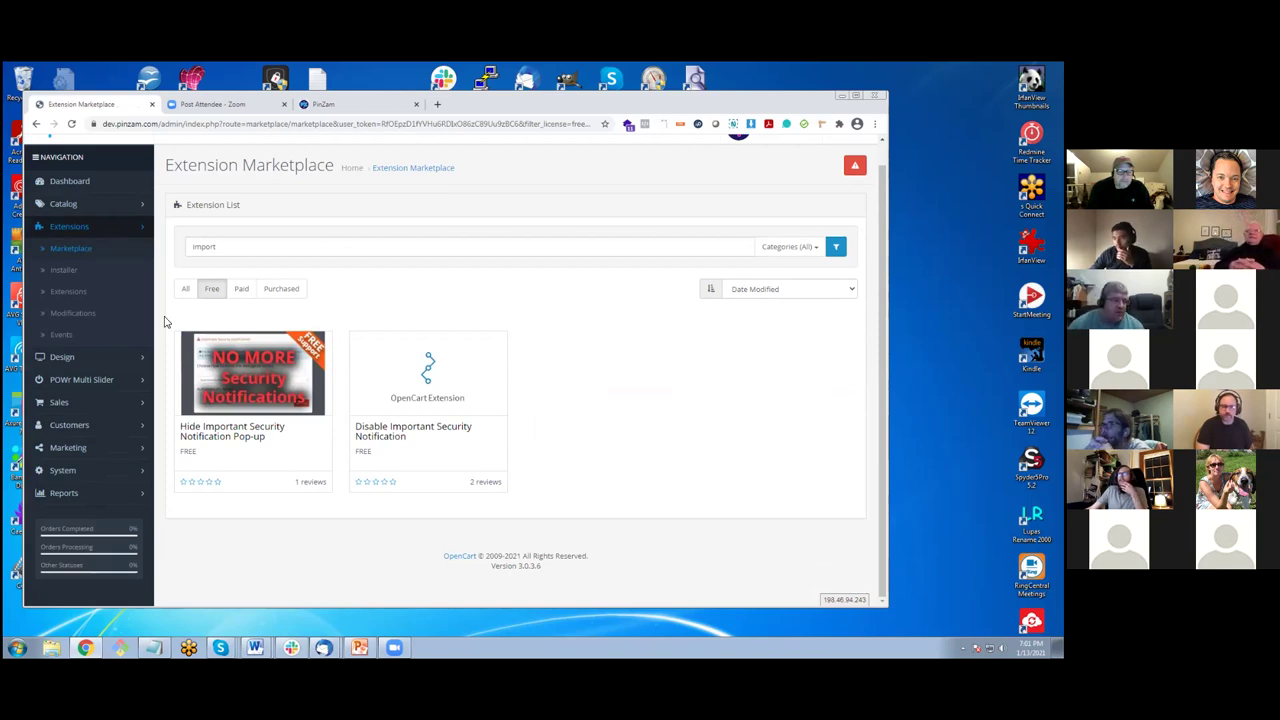
Open the Hide Important Security Notification Pop-up extension and view its available installs.
left_click(261, 399)
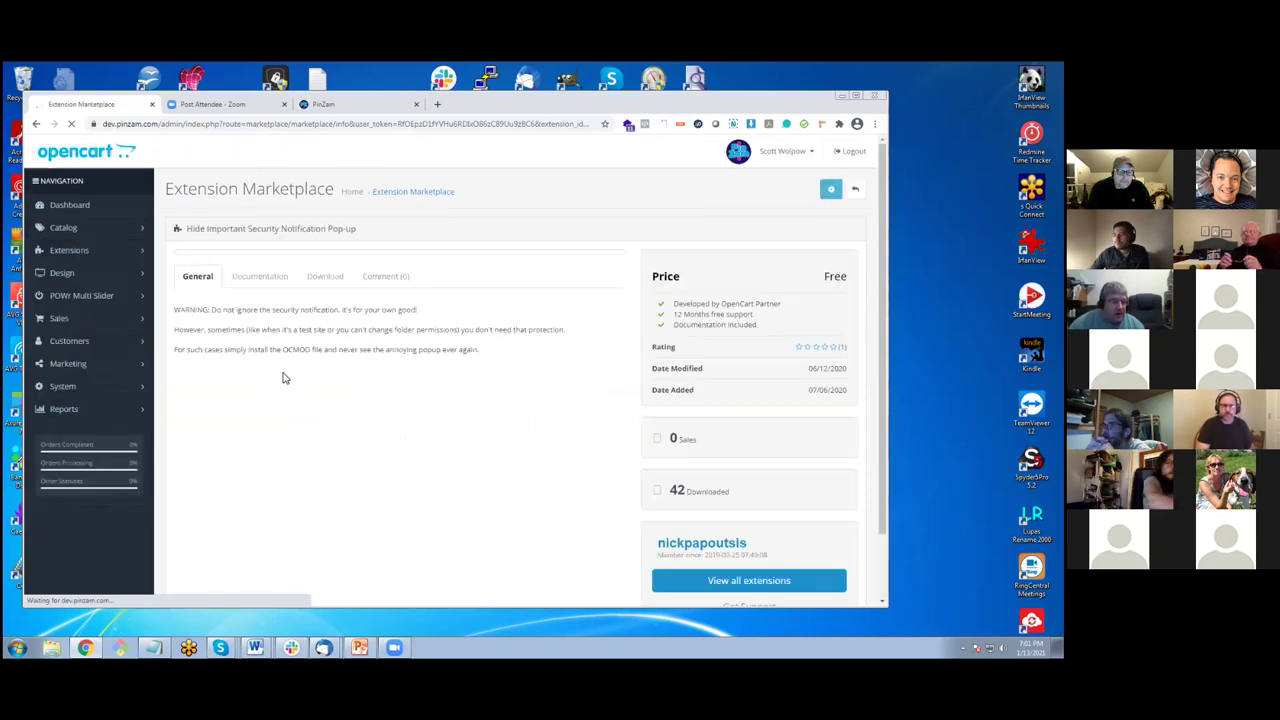
scroll(282, 376, "down", 2)
left_click(316, 352)
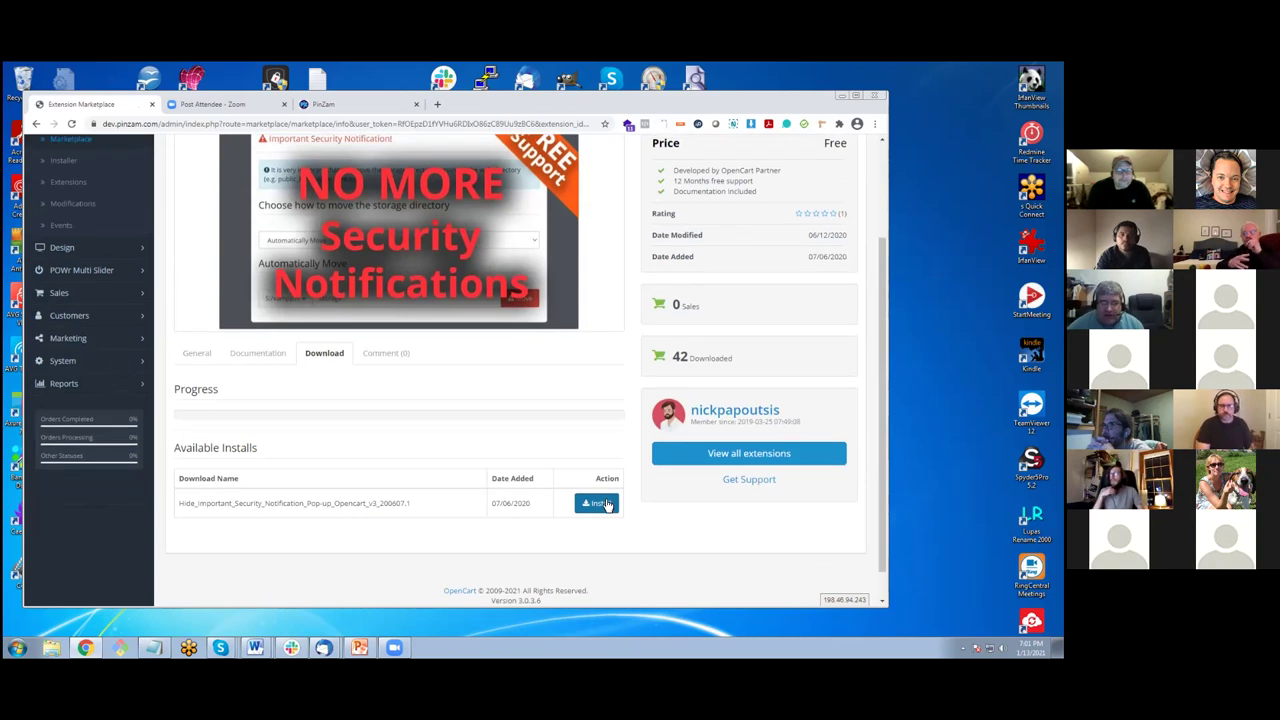
List the store's extensions of type Modules and look through the whole module list with its statuses.
scroll(561, 501, "up", 2)
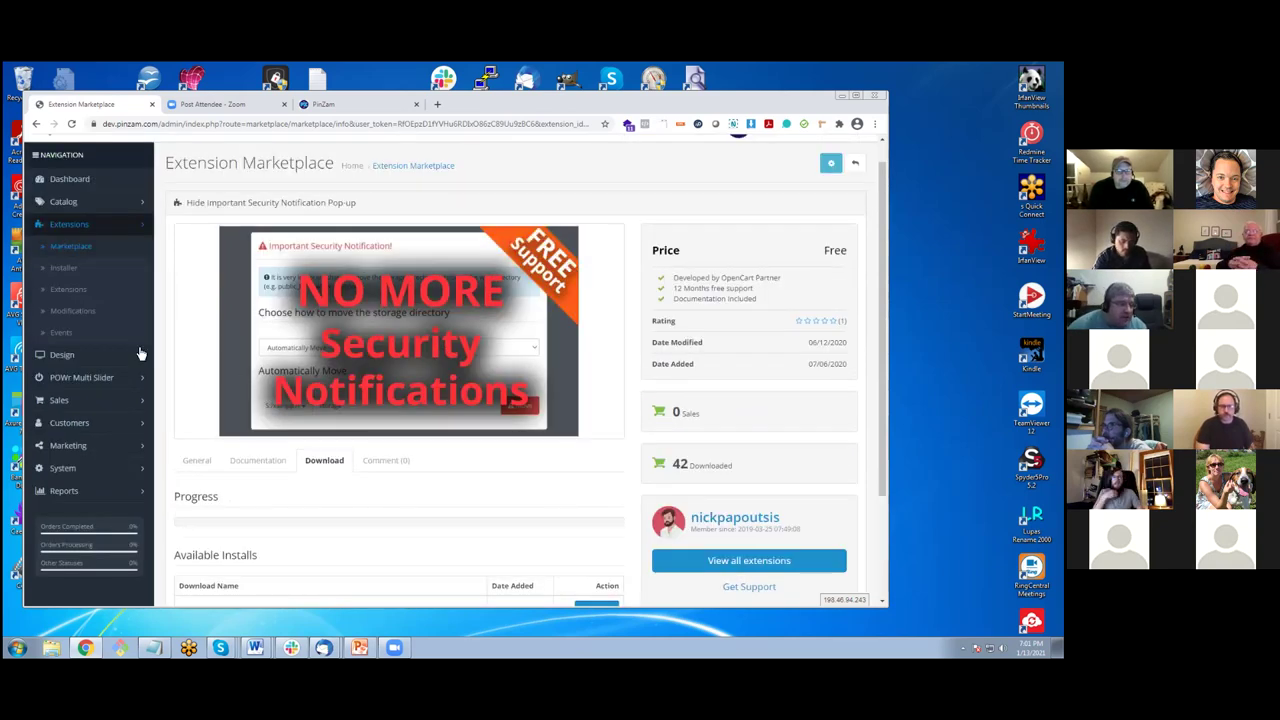
left_click(74, 298)
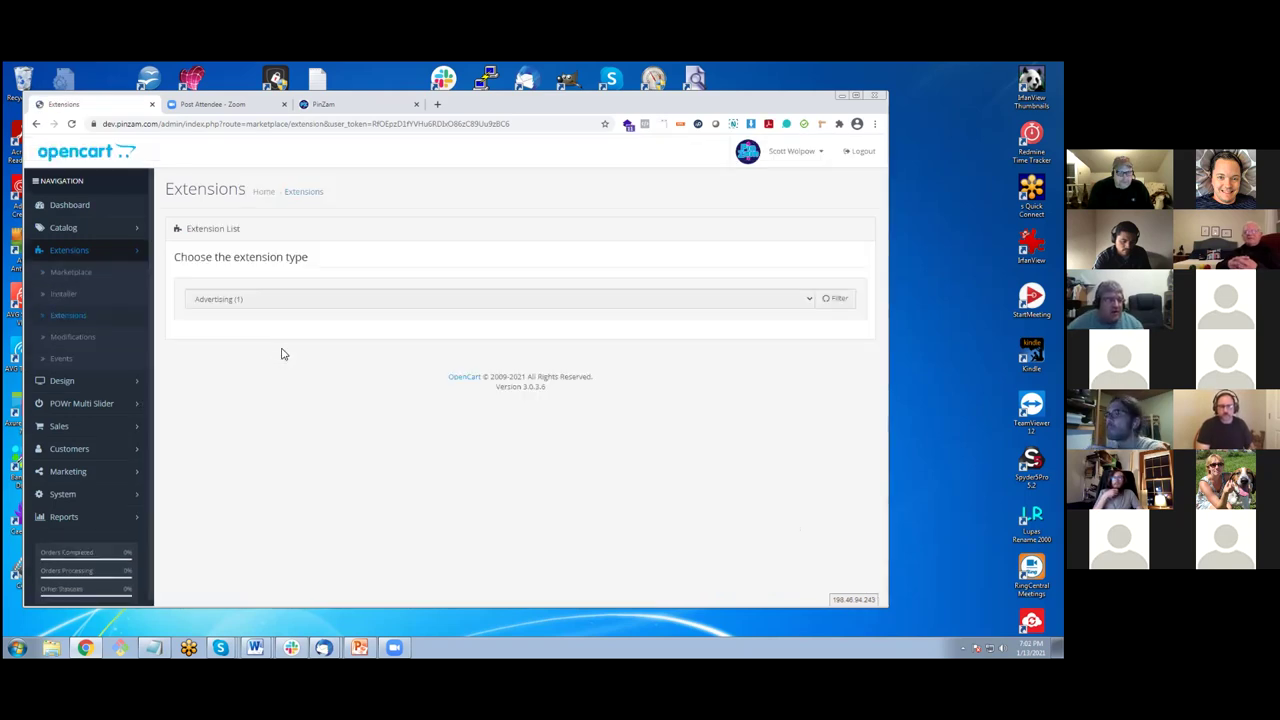
left_click(240, 300)
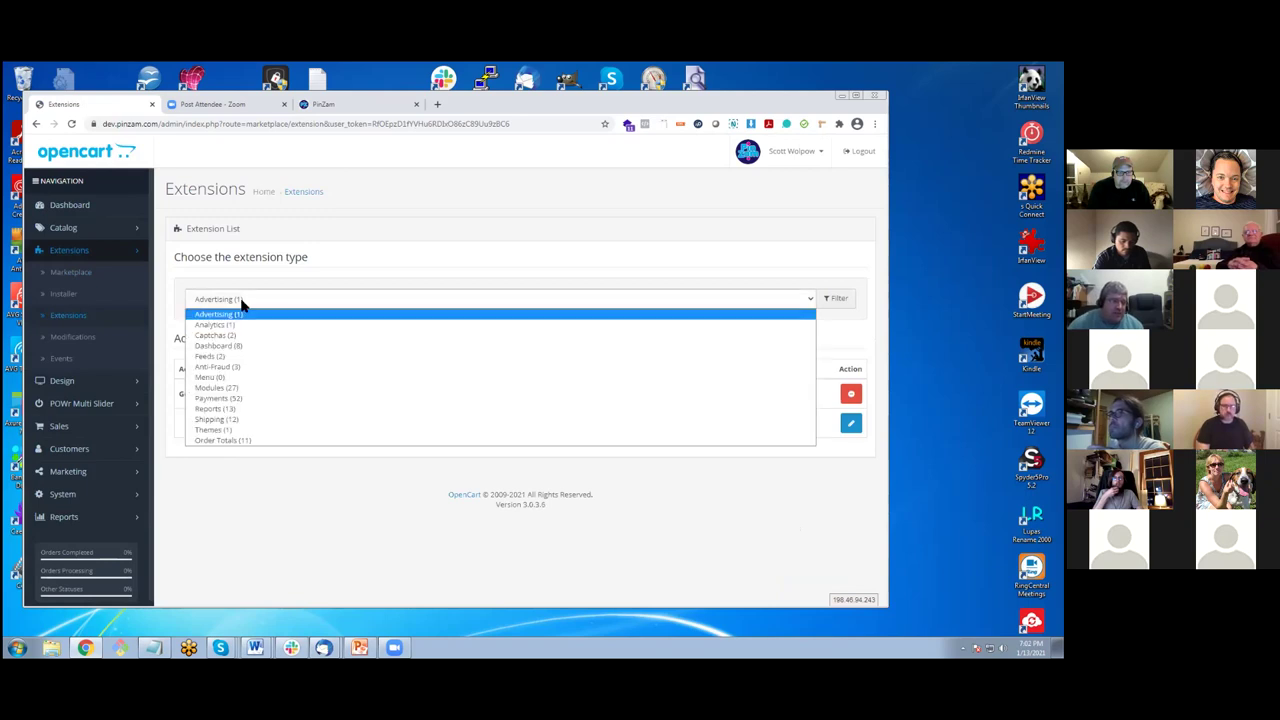
left_click(247, 390)
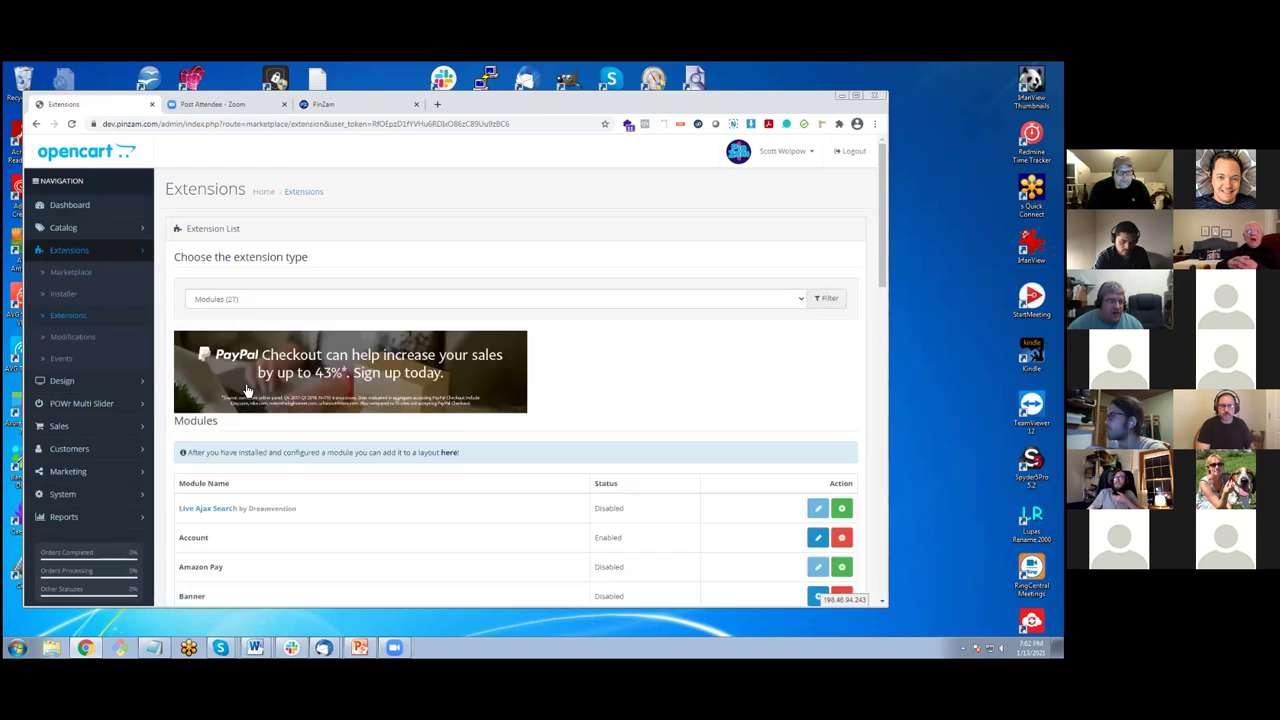
scroll(247, 390, "down", 5)
scroll(247, 390, "down", 2)
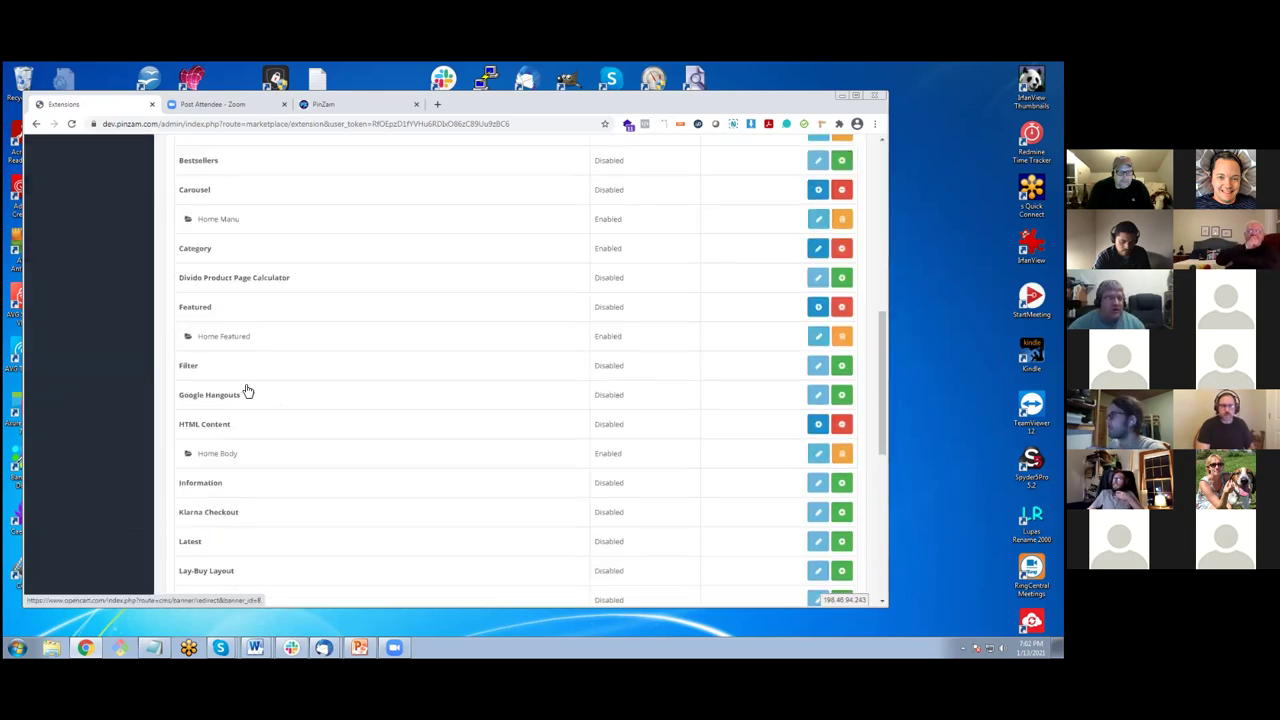
scroll(247, 390, "down", 10)
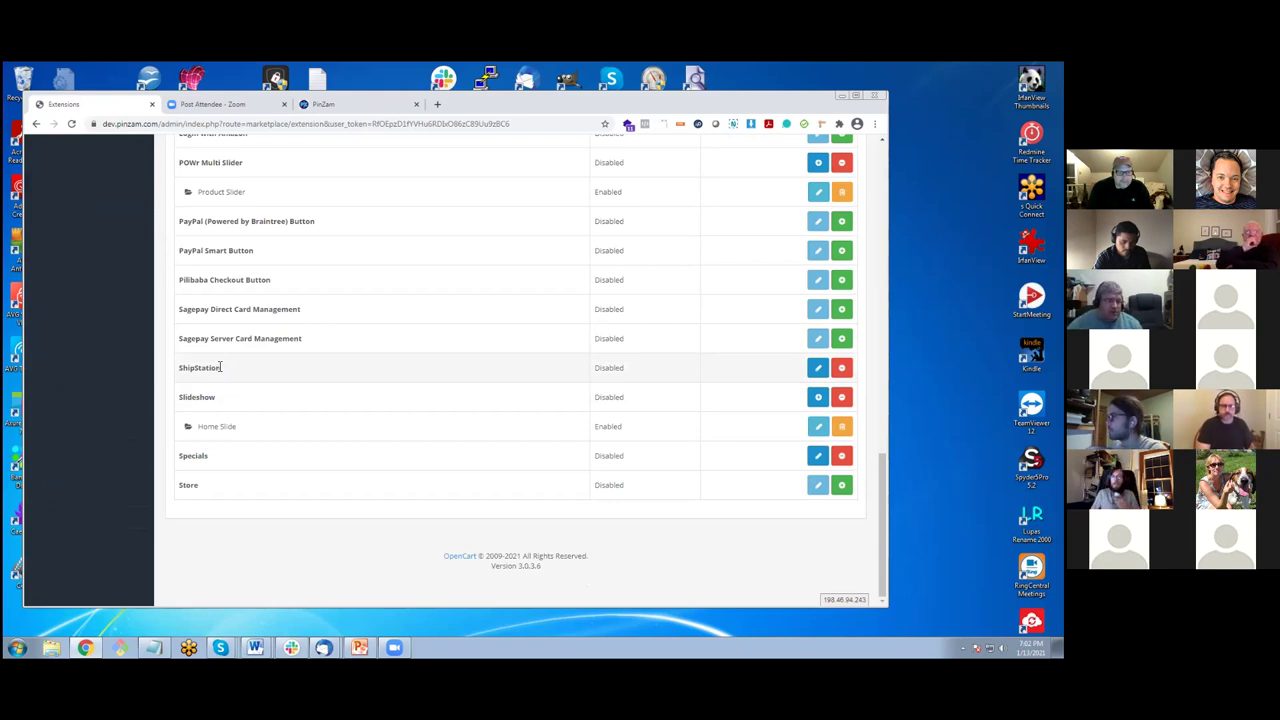
scroll(220, 367, "up", 8)
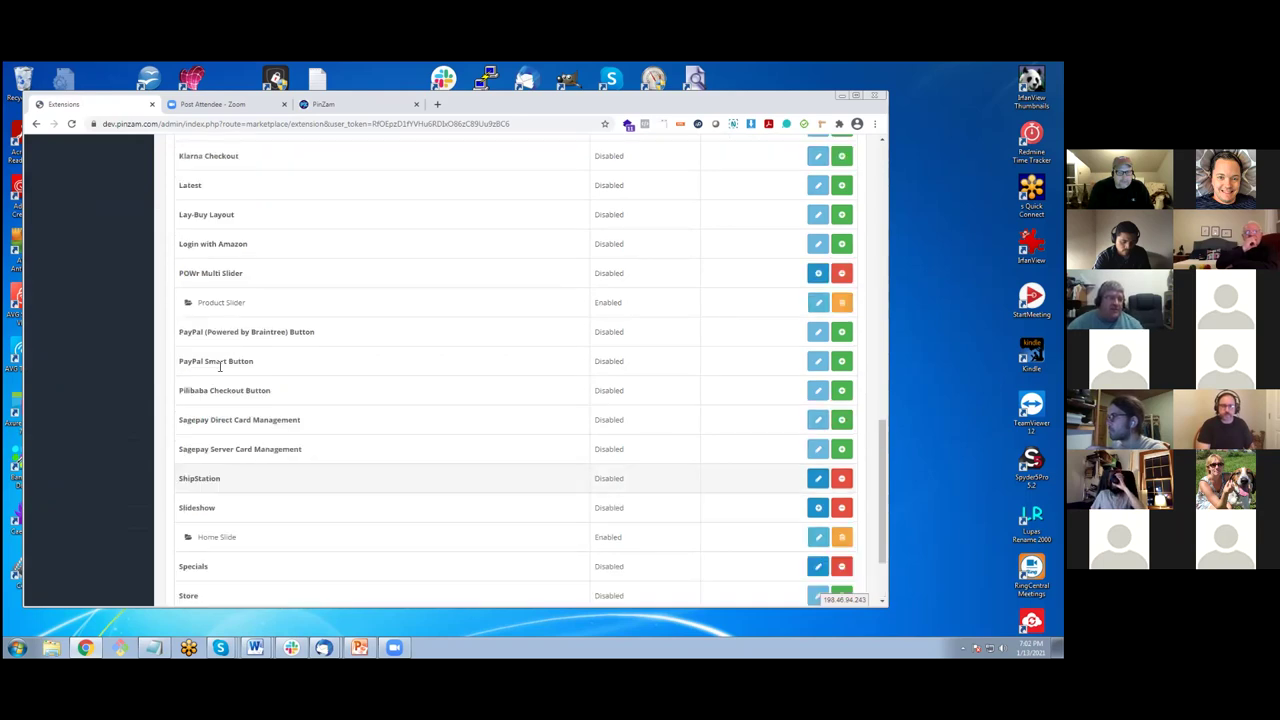
scroll(220, 367, "up", 5)
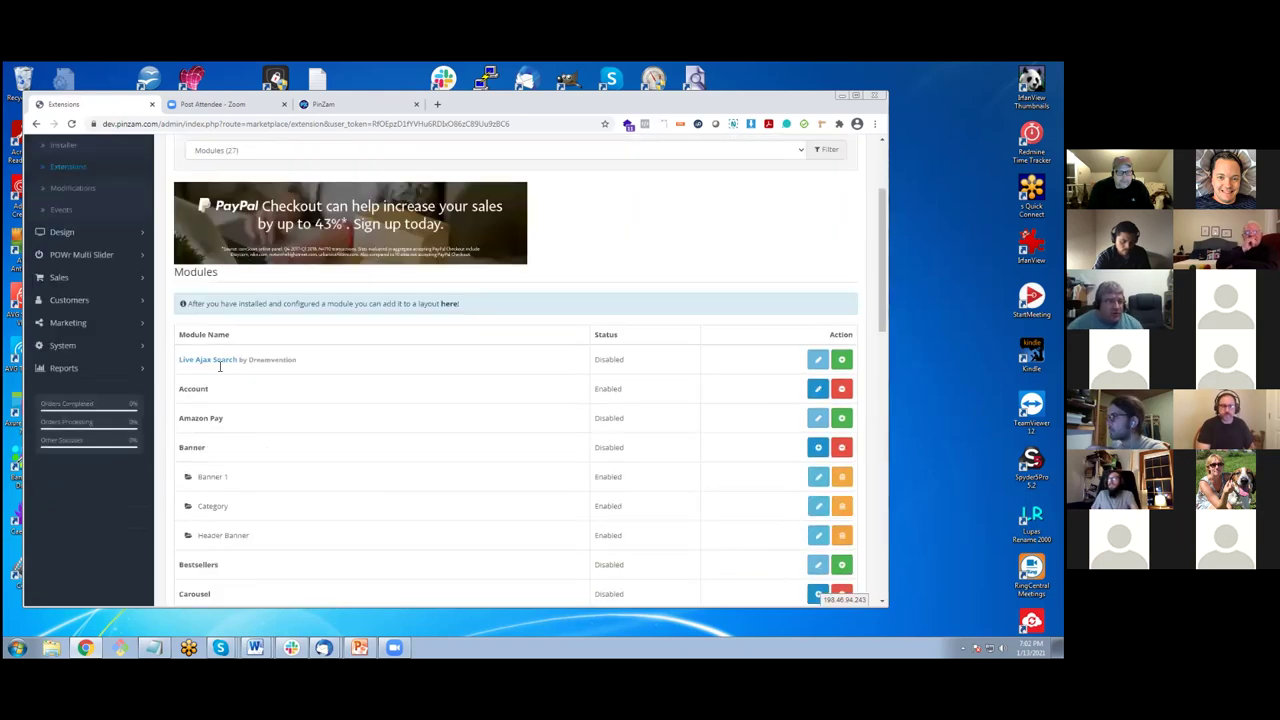
Filter the extension list to Shipping and look through the shipping methods and their statuses.
scroll(253, 307, "up", 1)
left_click(252, 305)
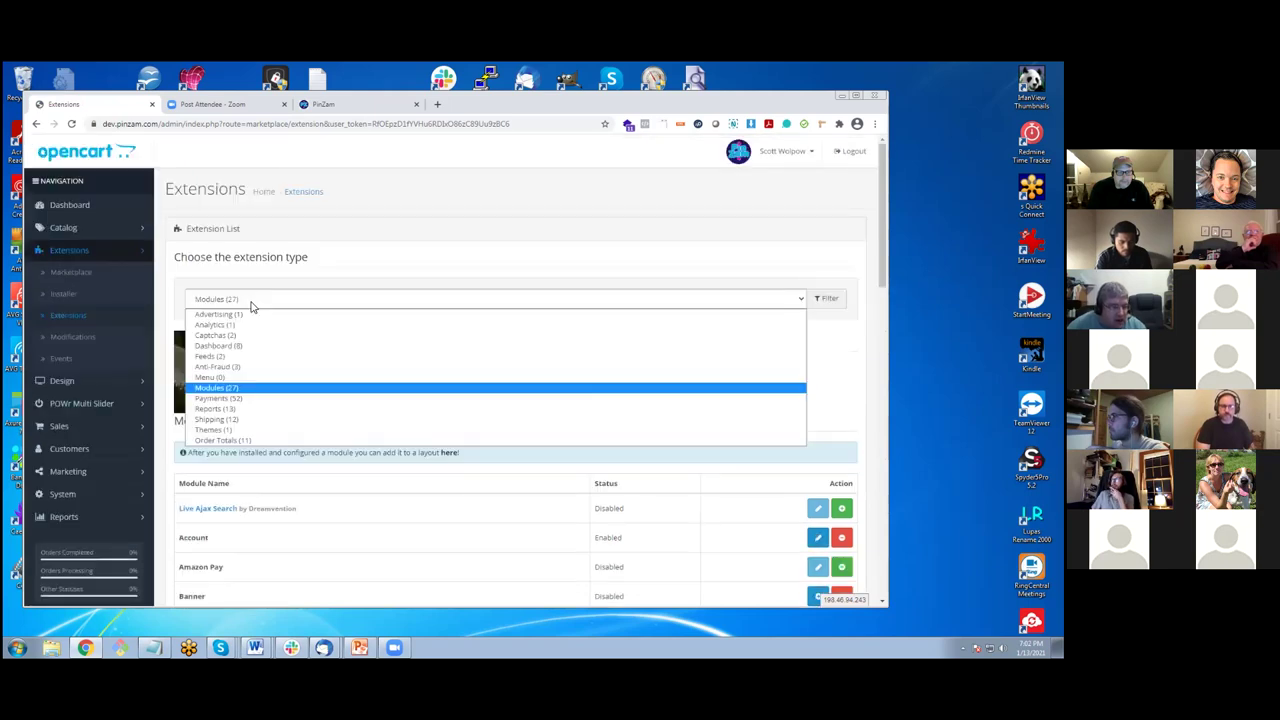
left_click(211, 419)
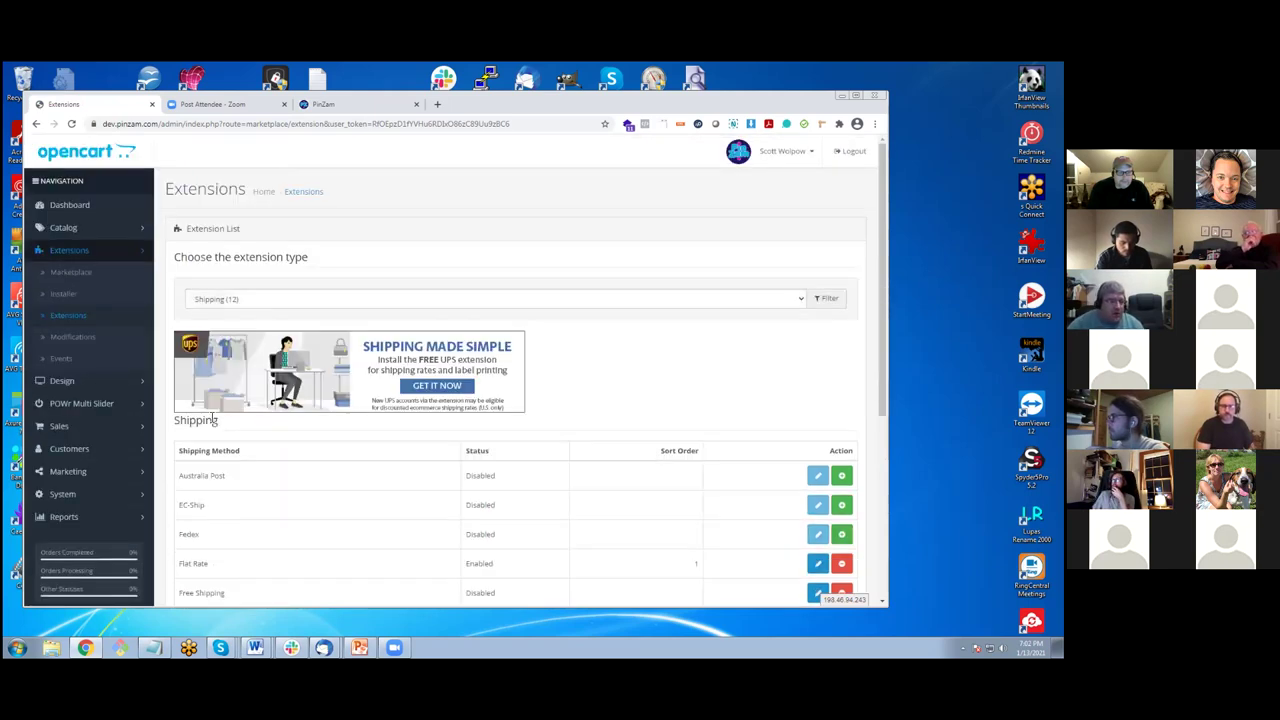
scroll(211, 422, "down", 3)
scroll(258, 320, "down", 2)
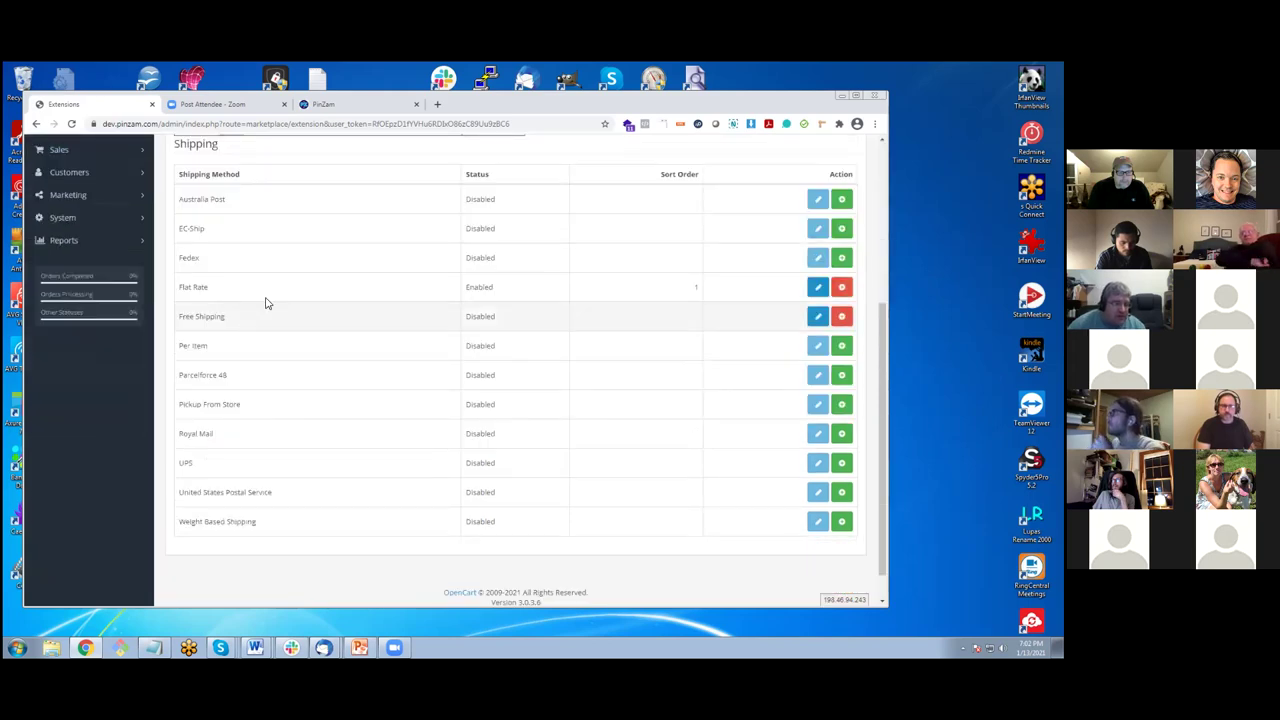
scroll(267, 303, "up", 3)
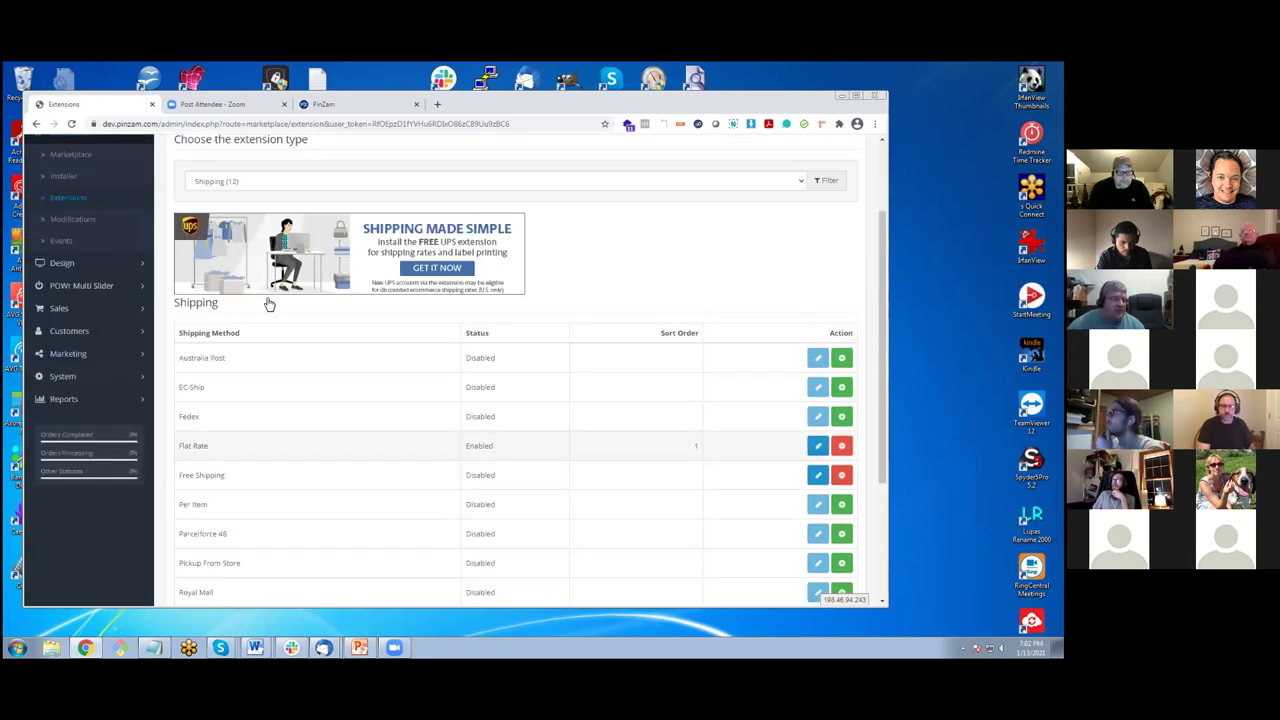
scroll(269, 303, "up", 2)
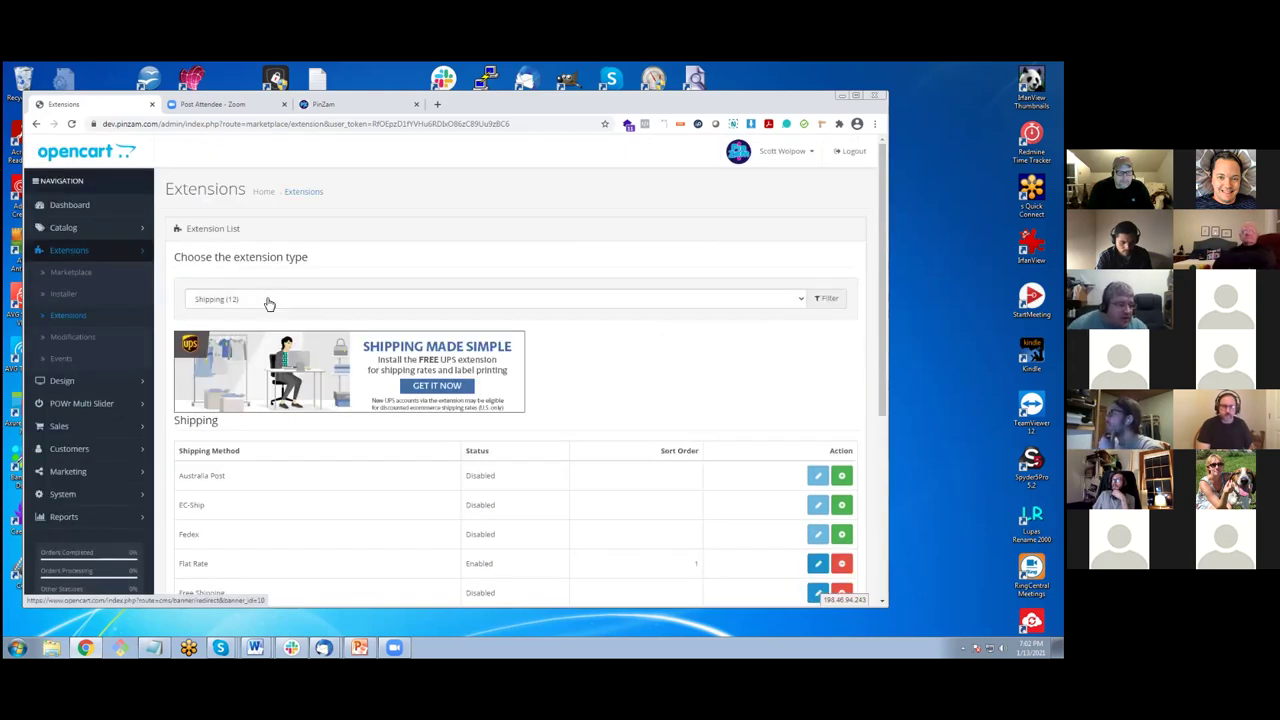
Open the store's list of installed modifications and refresh the modification cache.
left_click(91, 340)
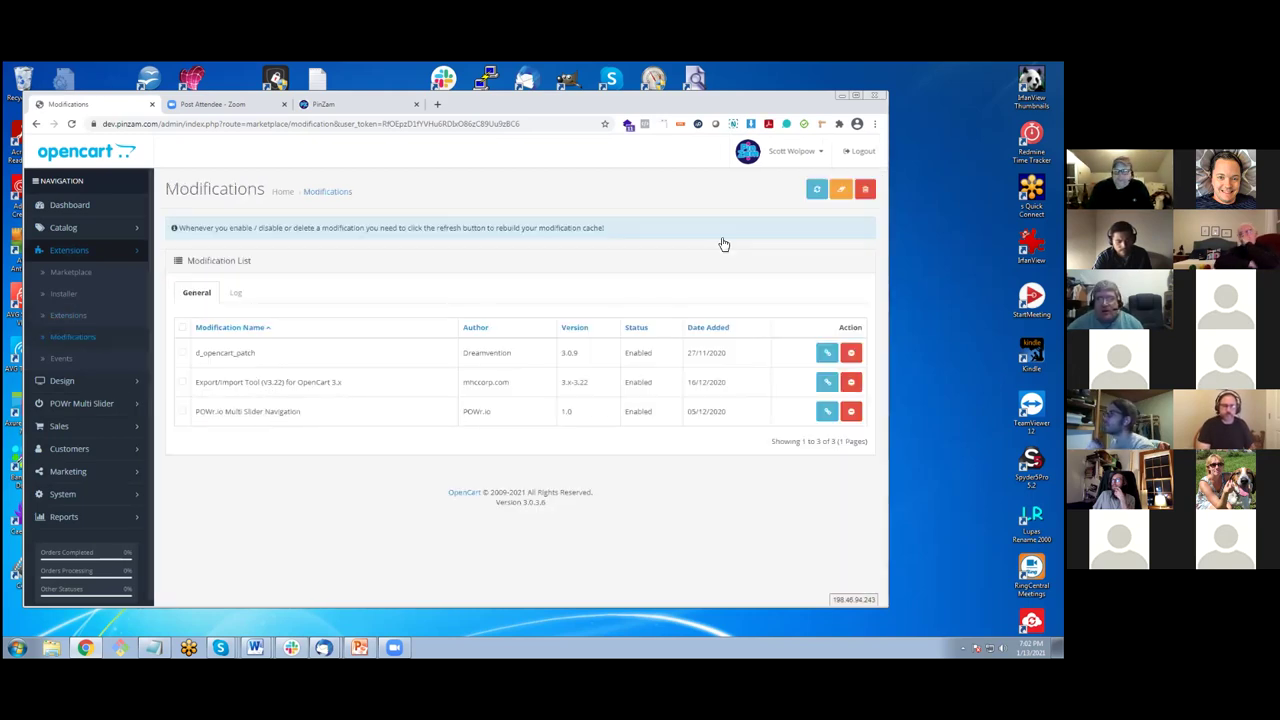
left_click(817, 189)
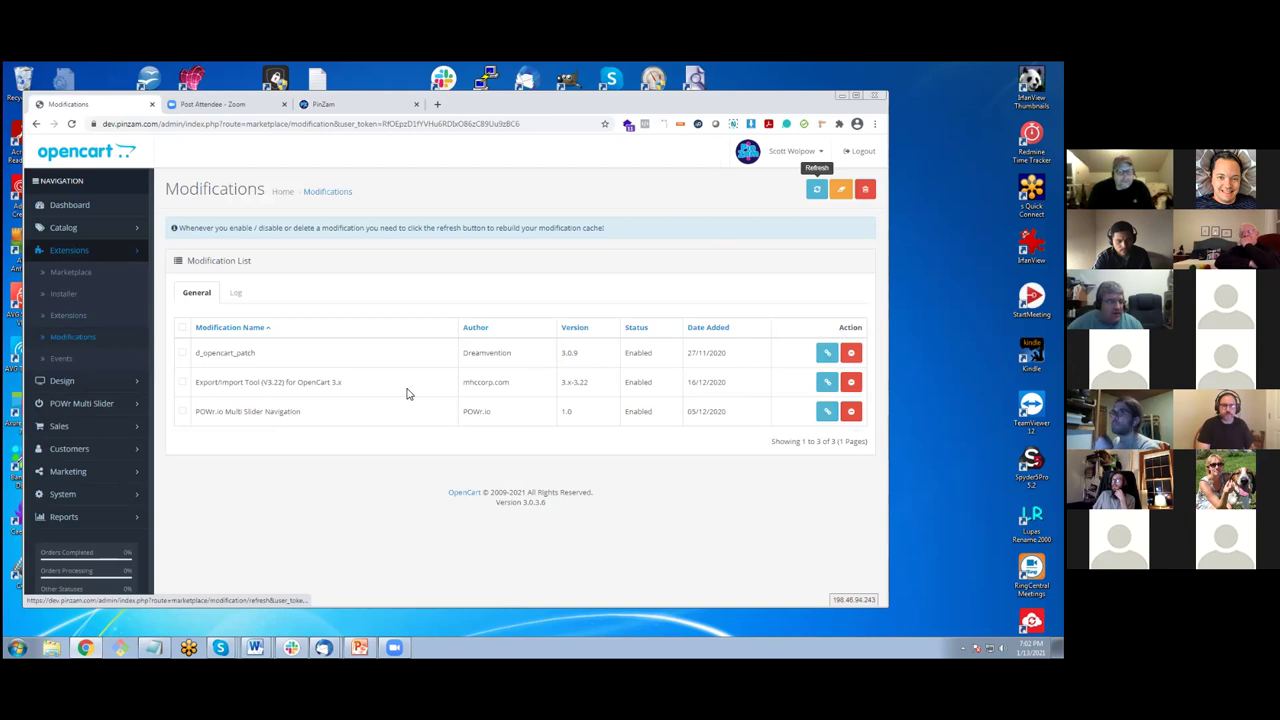
Open the store's design layouts and look through the full list of page layouts.
left_click(95, 385)
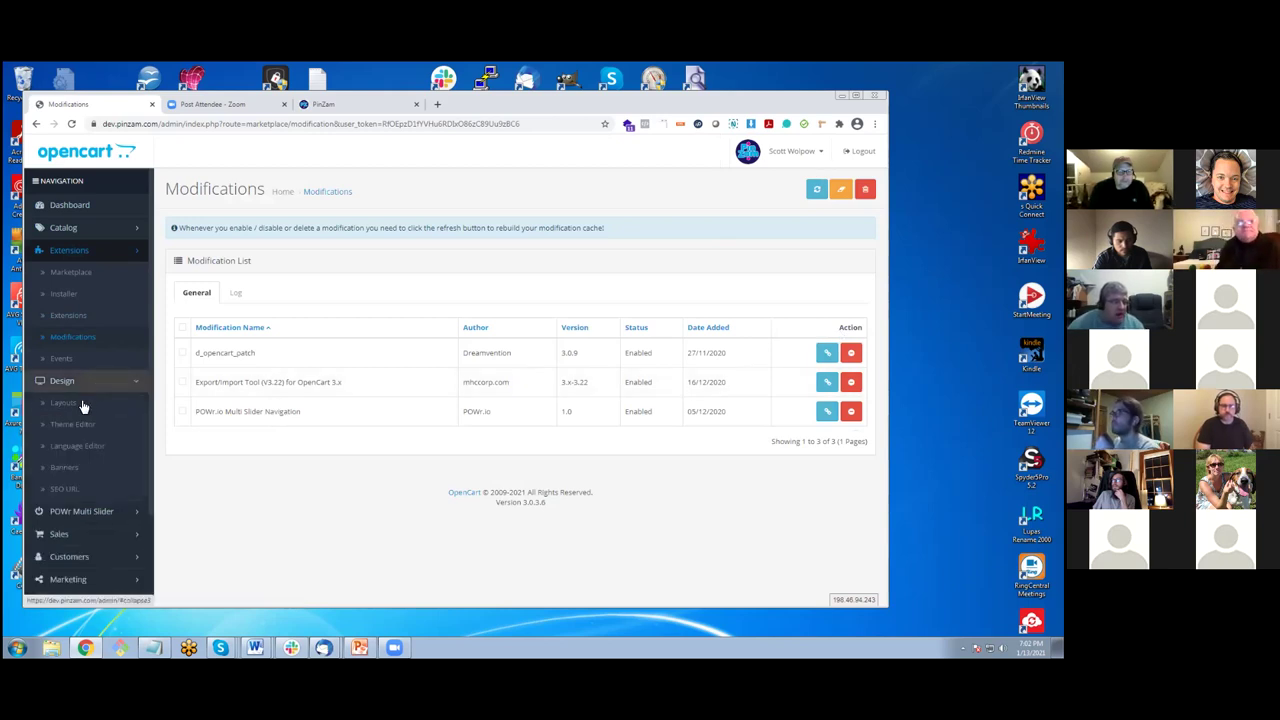
left_click(82, 403)
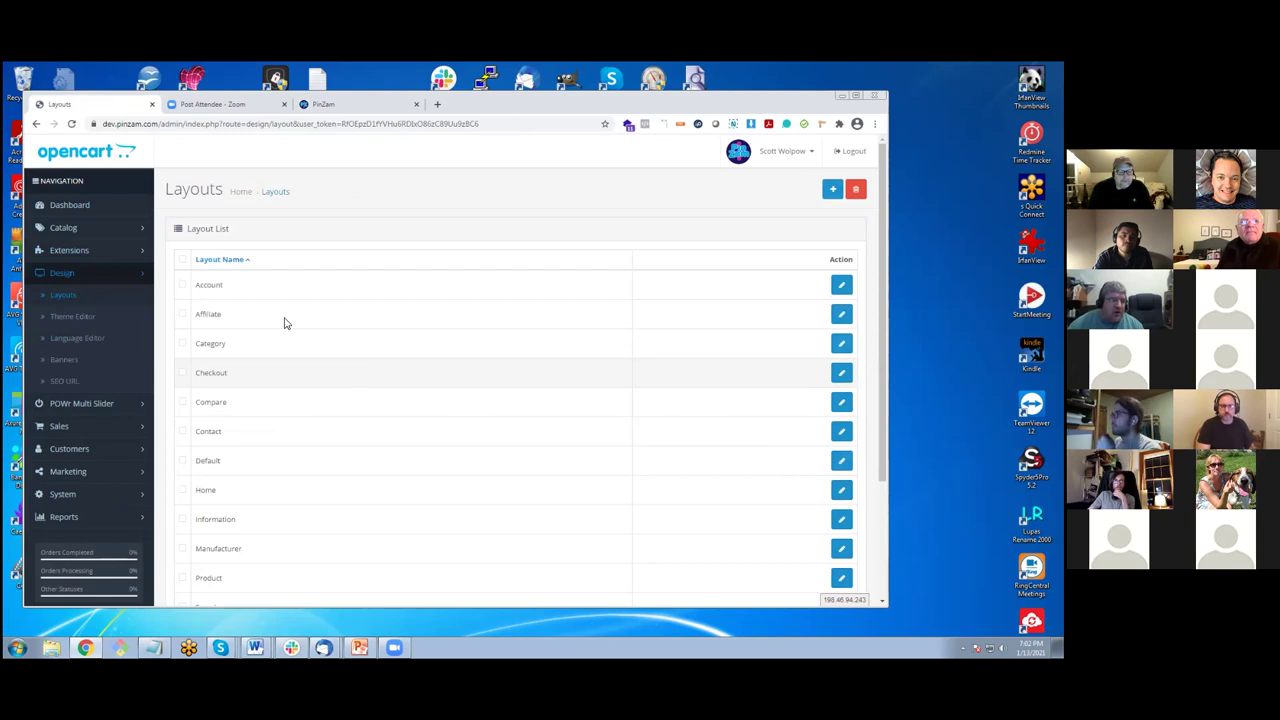
scroll(284, 323, "down", 3)
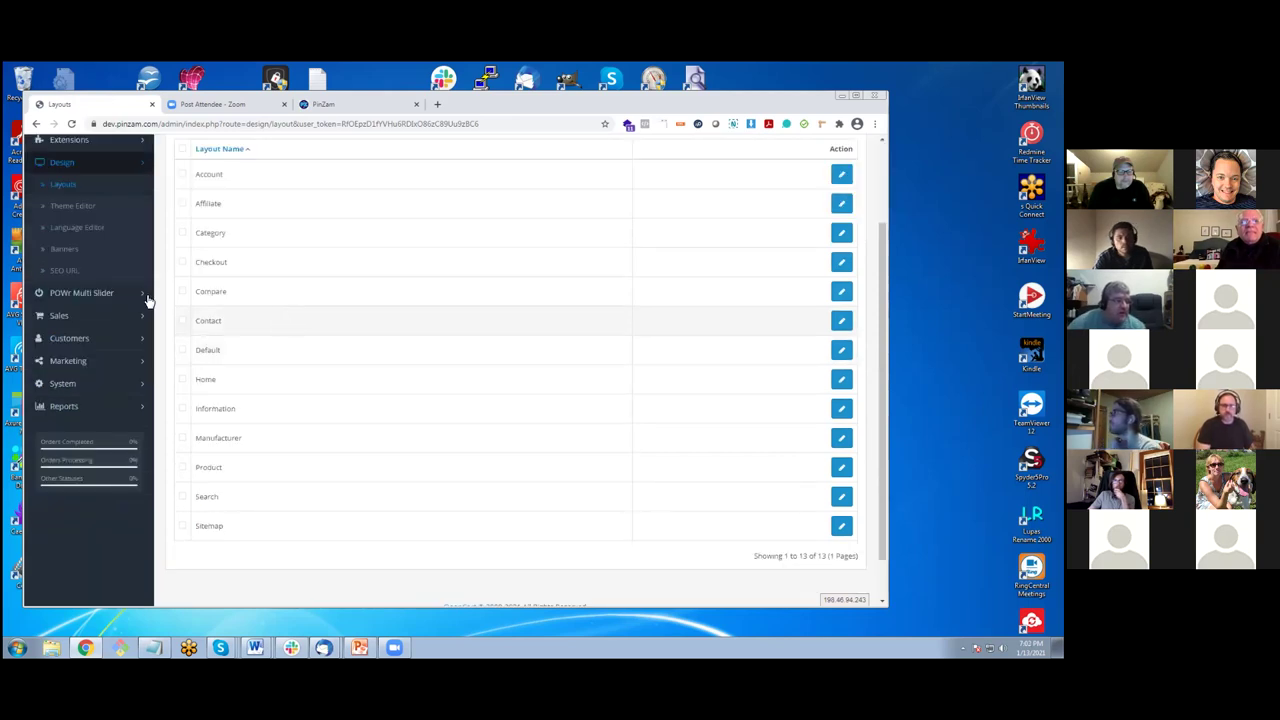
scroll(141, 287, "up", 1)
scroll(141, 287, "up", 1)
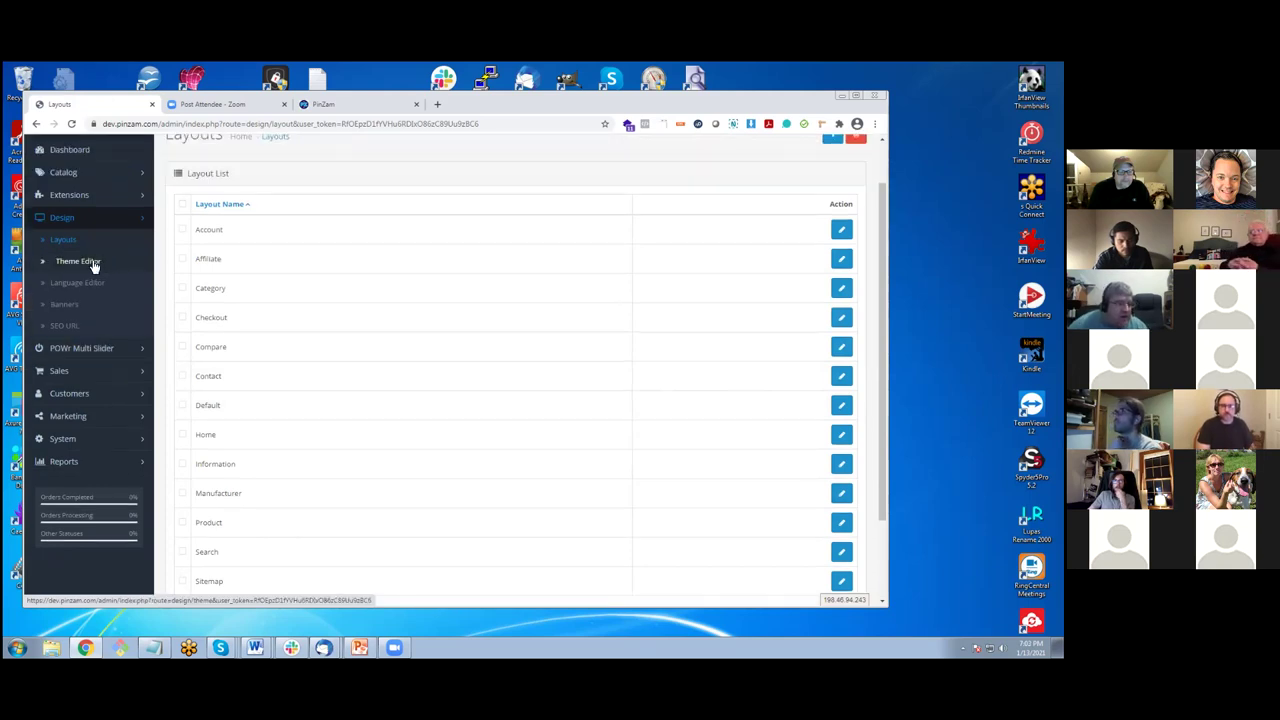
View the Theme Editor with its template groups, followed by the store's SEO URL list.
left_click(91, 264)
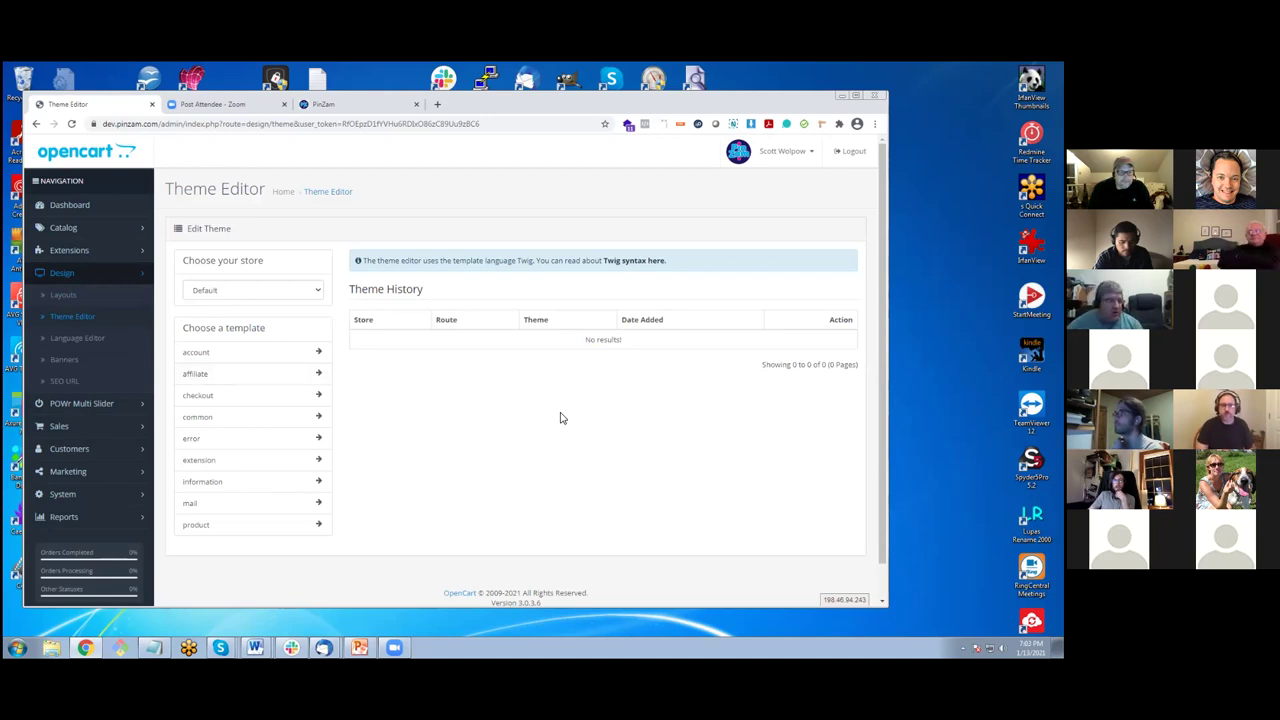
left_click(85, 387)
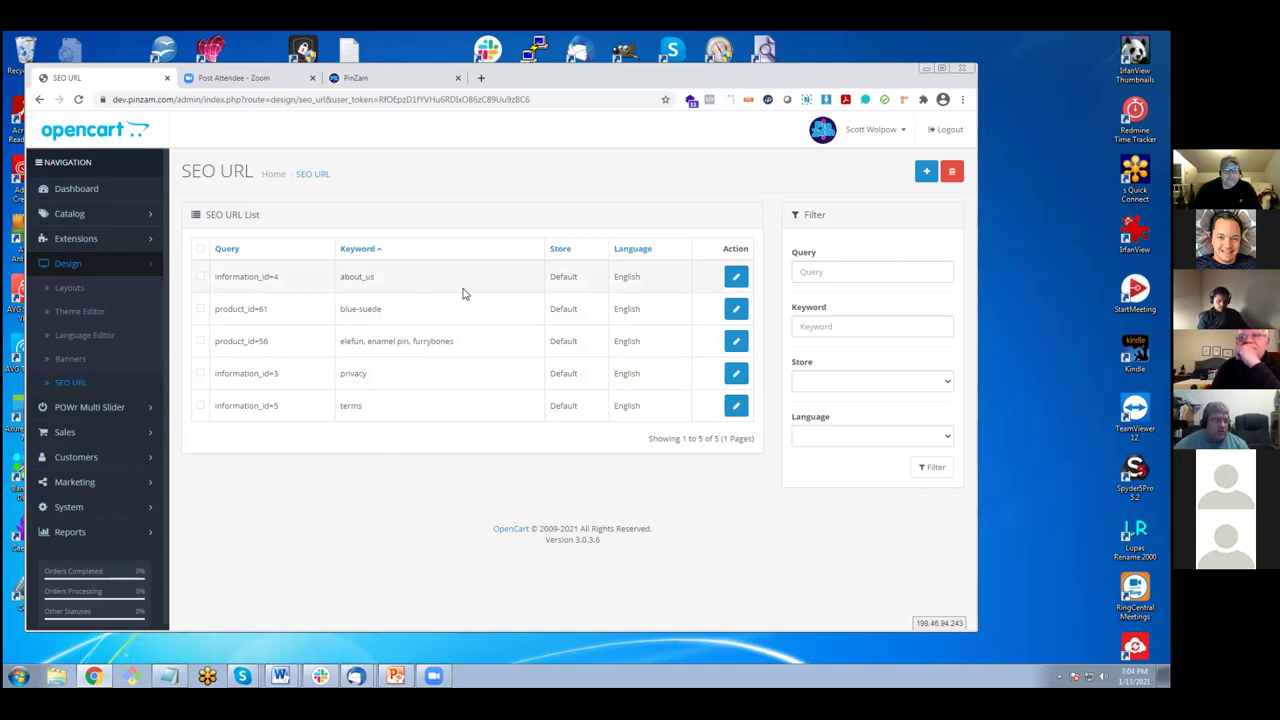
Review the available marketing options and open the store list in the system settings.
left_click(75, 482)
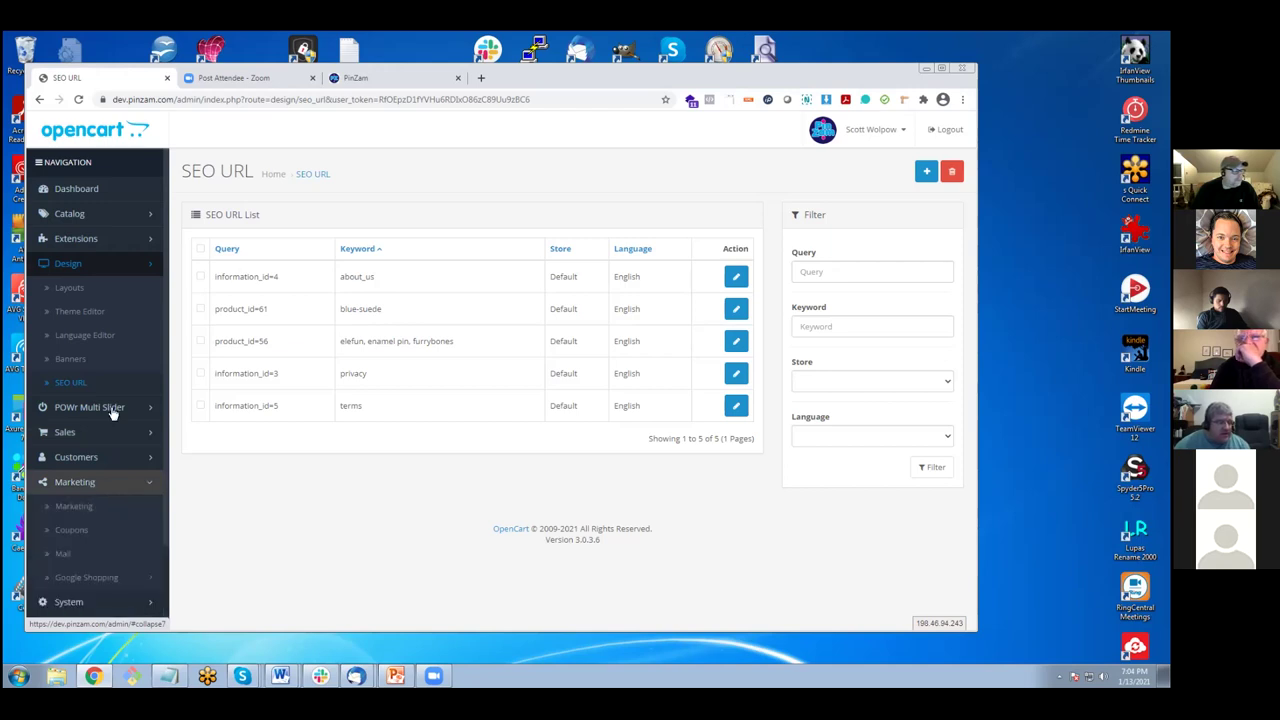
scroll(110, 412, "down", 1)
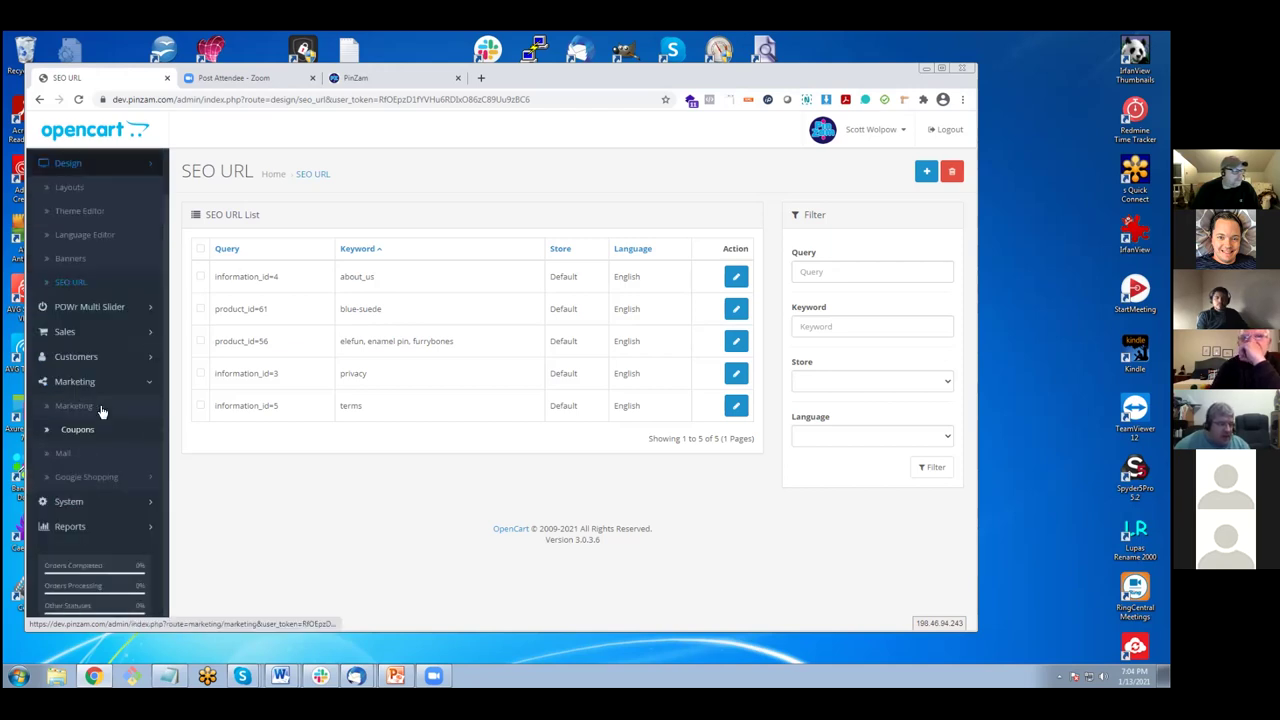
left_click(84, 508)
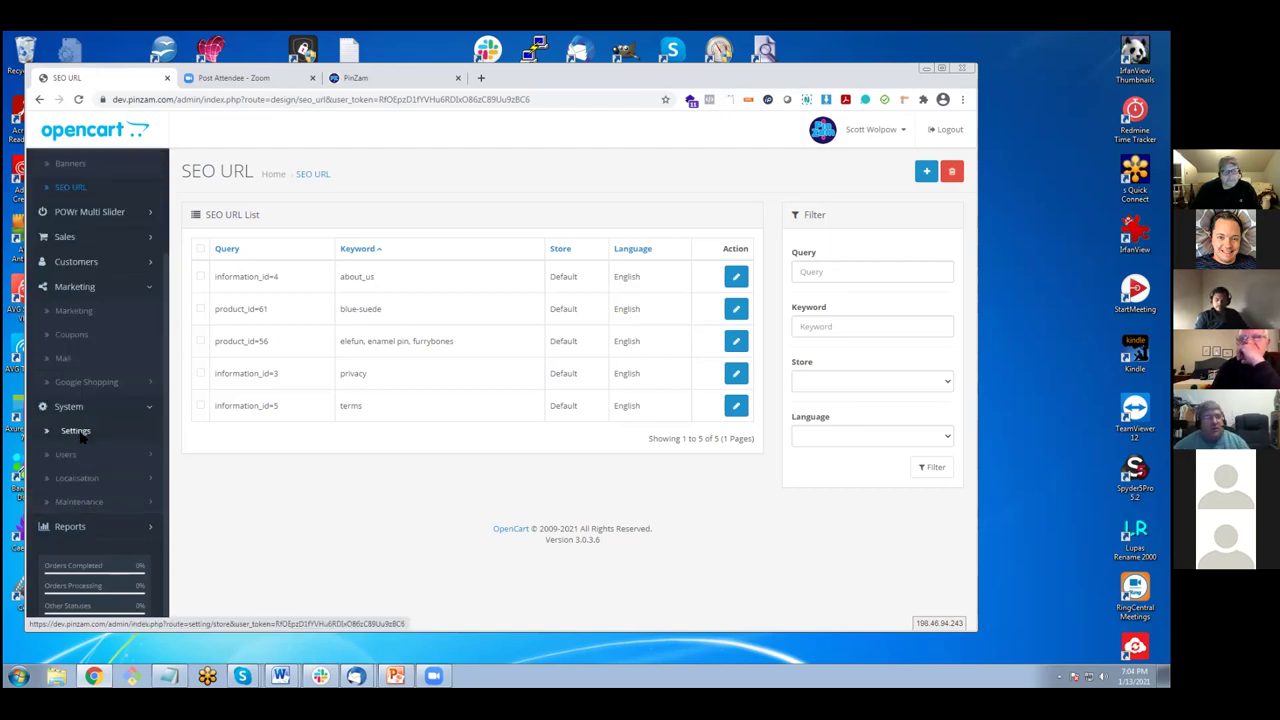
left_click(83, 437)
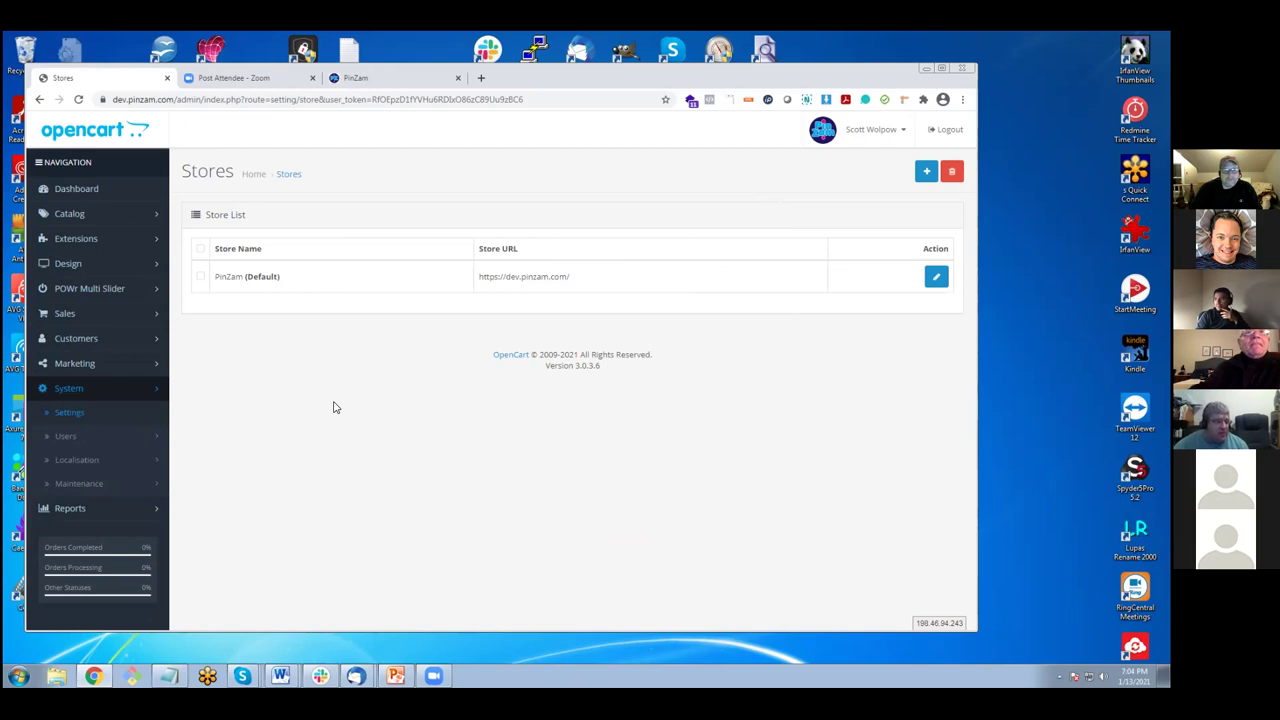
Look through the system's Localisation and Maintenance options, from store location to error logs.
left_click(93, 465)
scroll(114, 445, "down", 1)
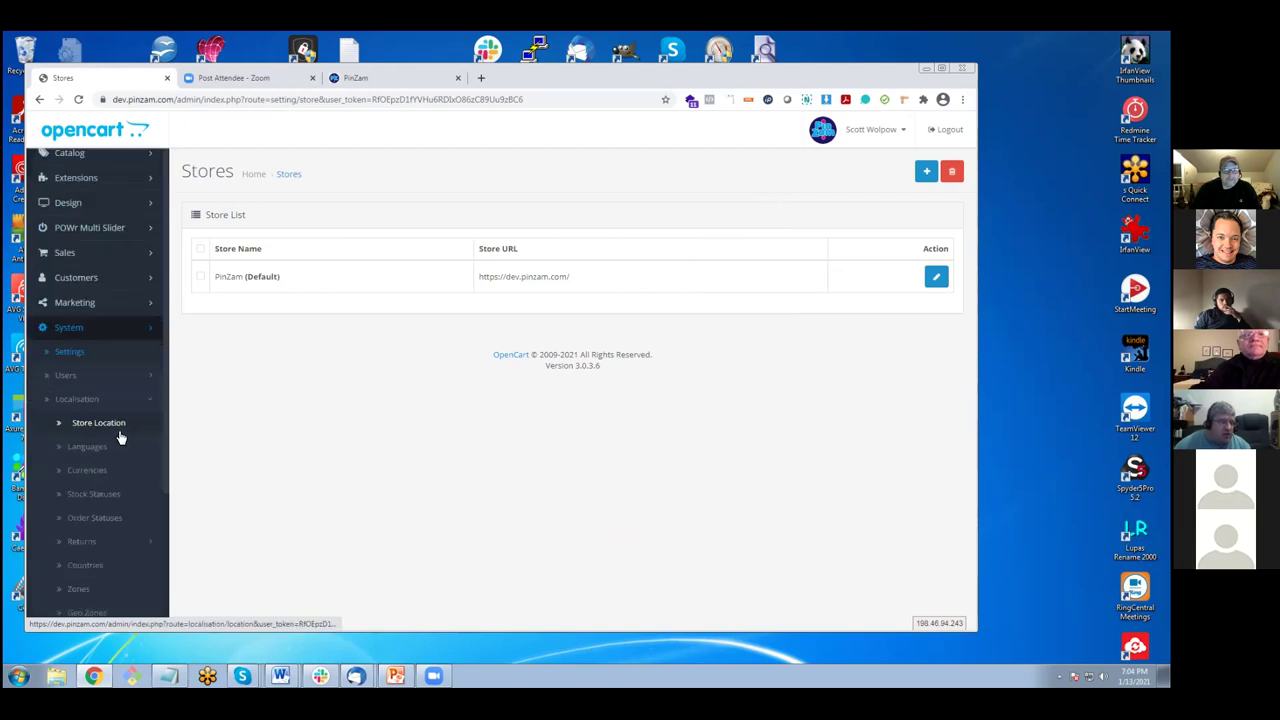
scroll(119, 437, "down", 1)
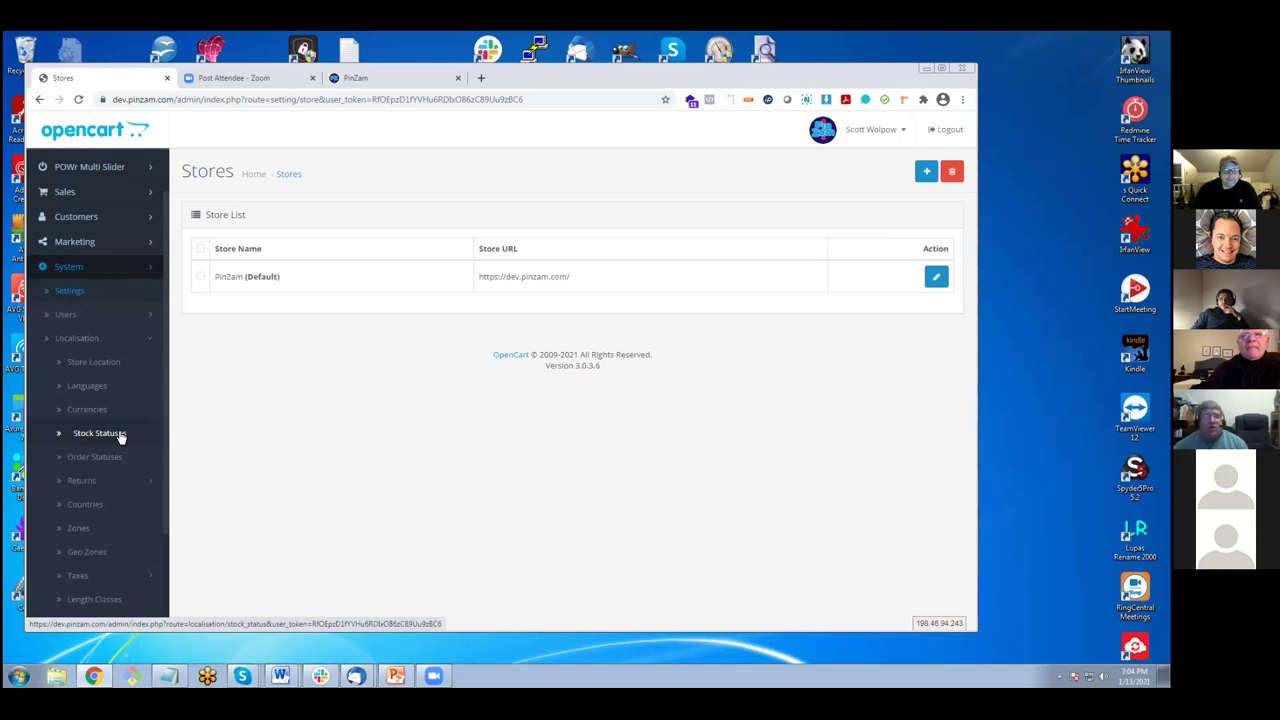
scroll(119, 437, "down", 2)
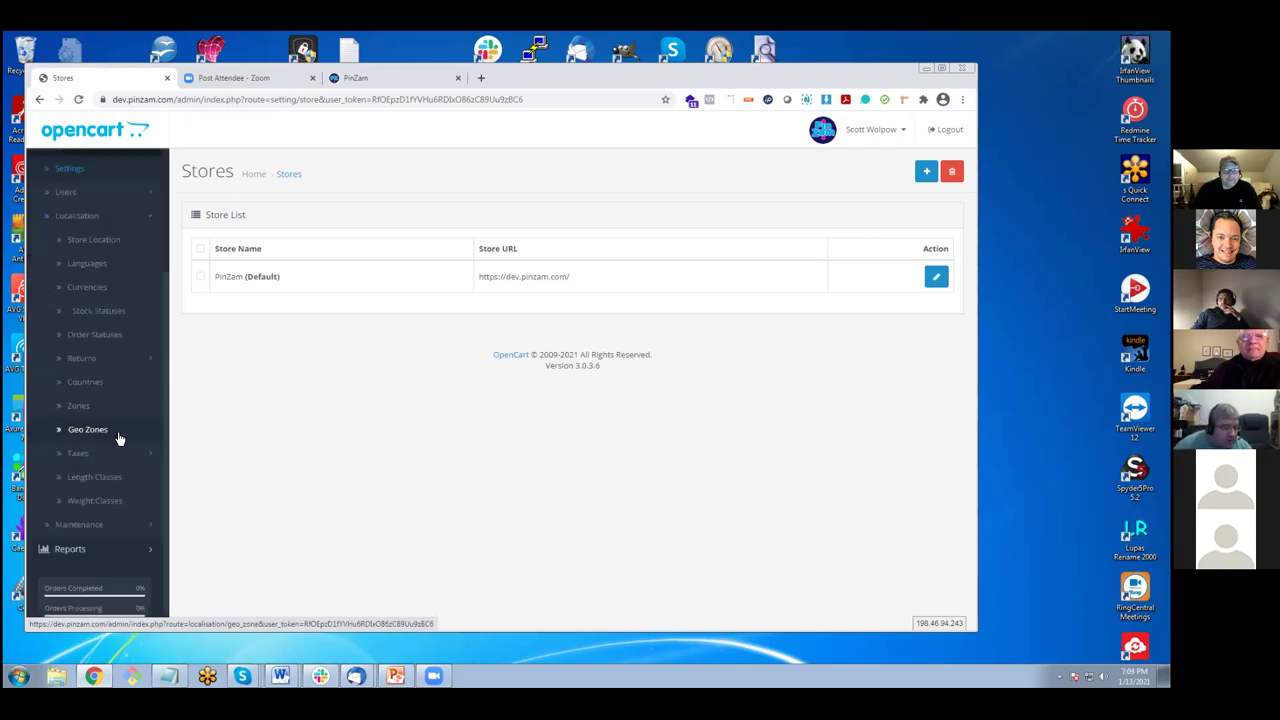
left_click(113, 501)
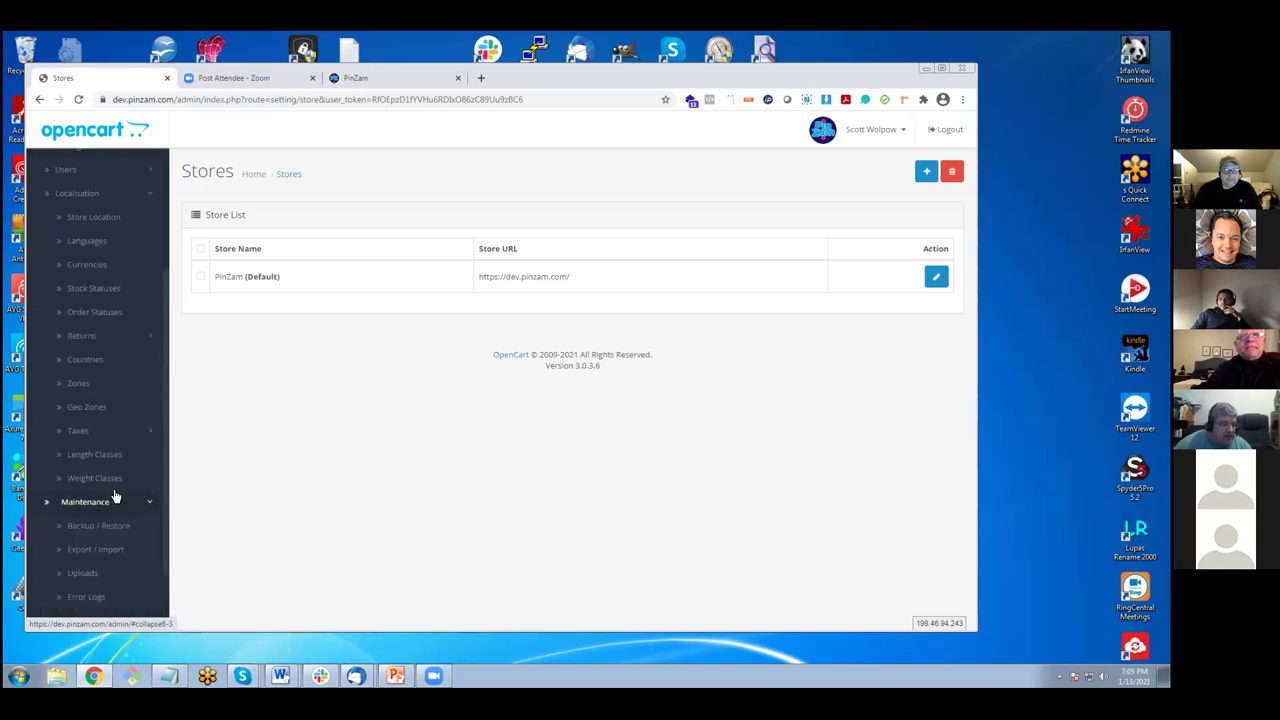
scroll(114, 494, "down", 1)
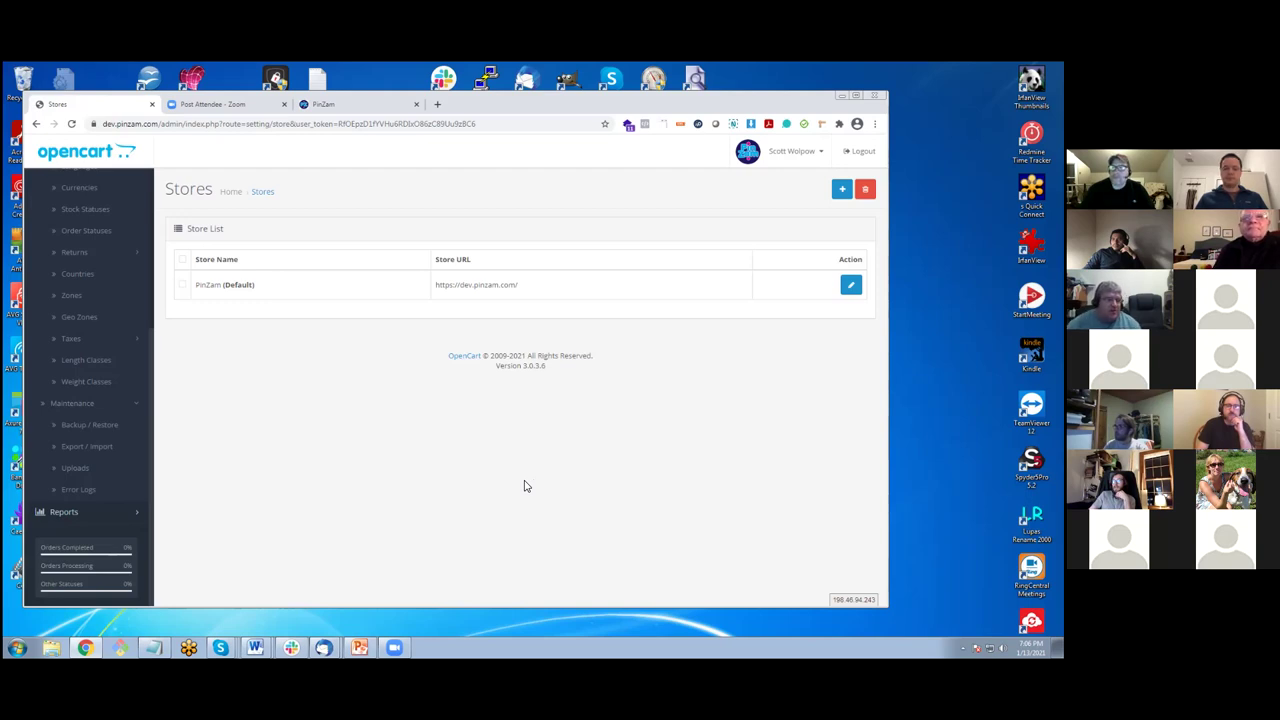
Switch to the PinZam storefront and open its customer account registration page.
left_click(330, 104)
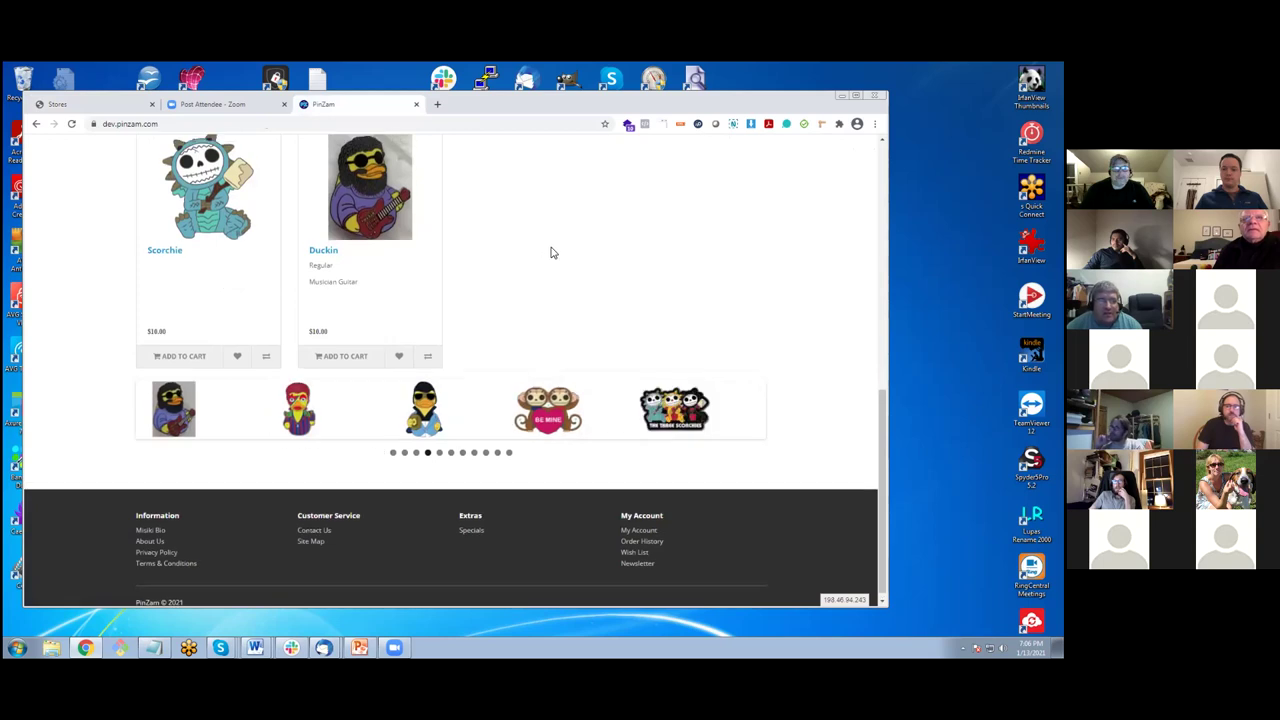
scroll(588, 151, "up", 15)
left_click(580, 146)
left_click(504, 147)
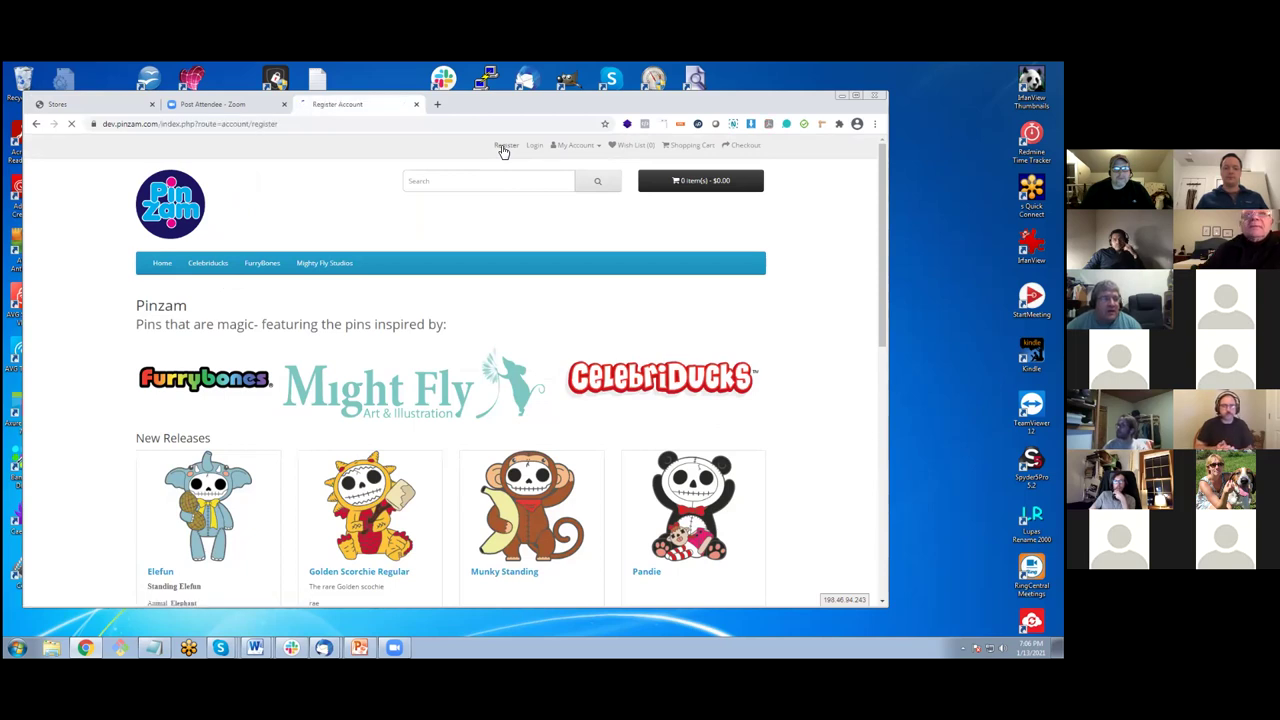
Examine the Register Account form, covering the personal details, password, newsletter and captcha fields.
scroll(432, 305, "down", 2)
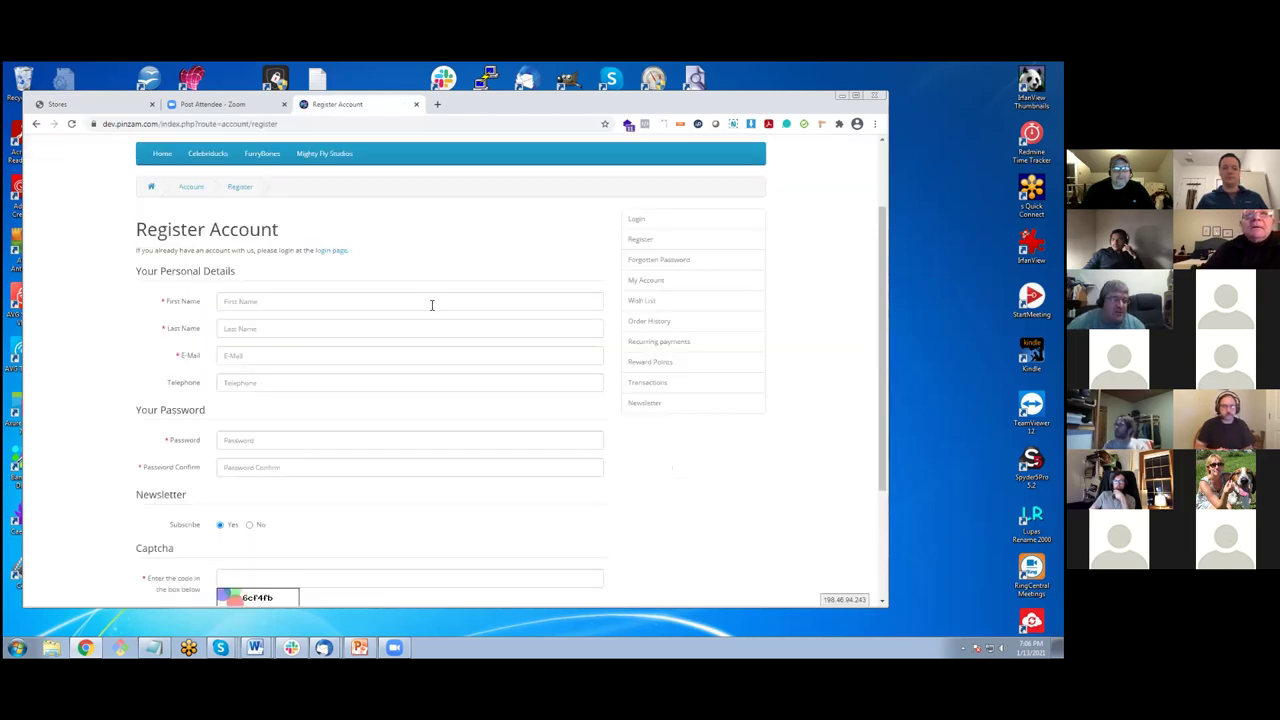
scroll(265, 327, "down", 1)
left_click(265, 322)
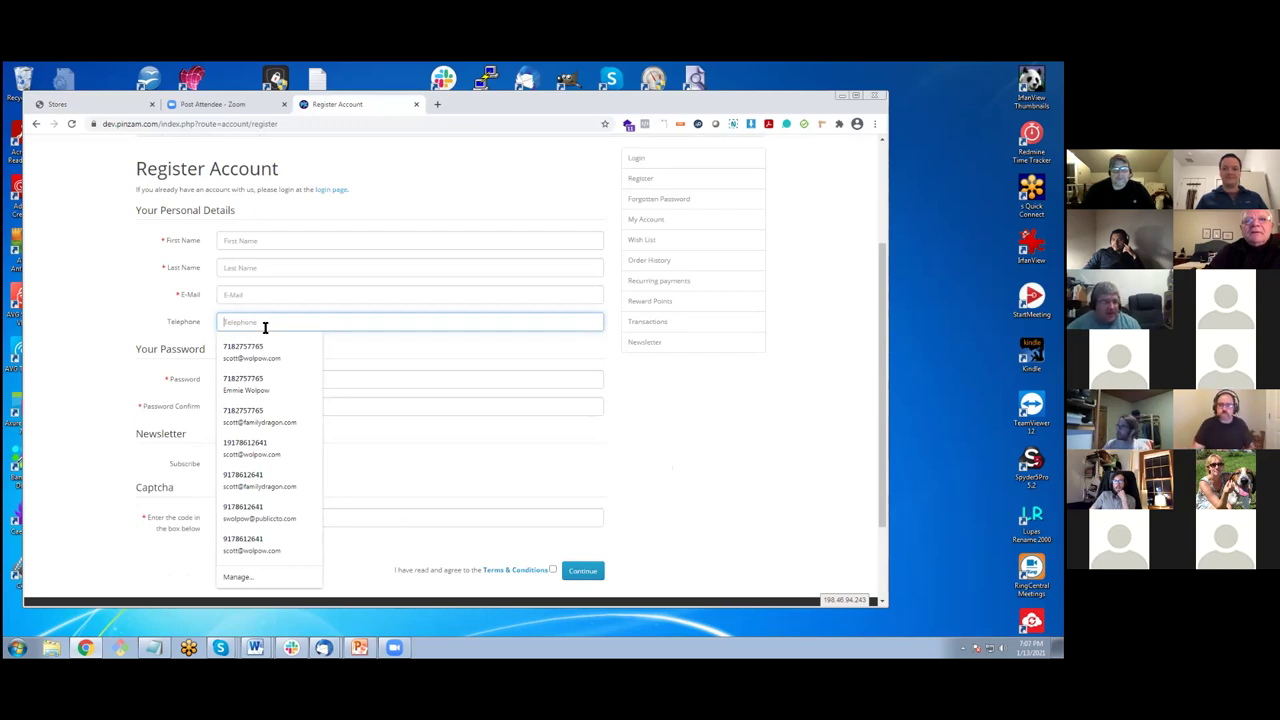
left_click(366, 376)
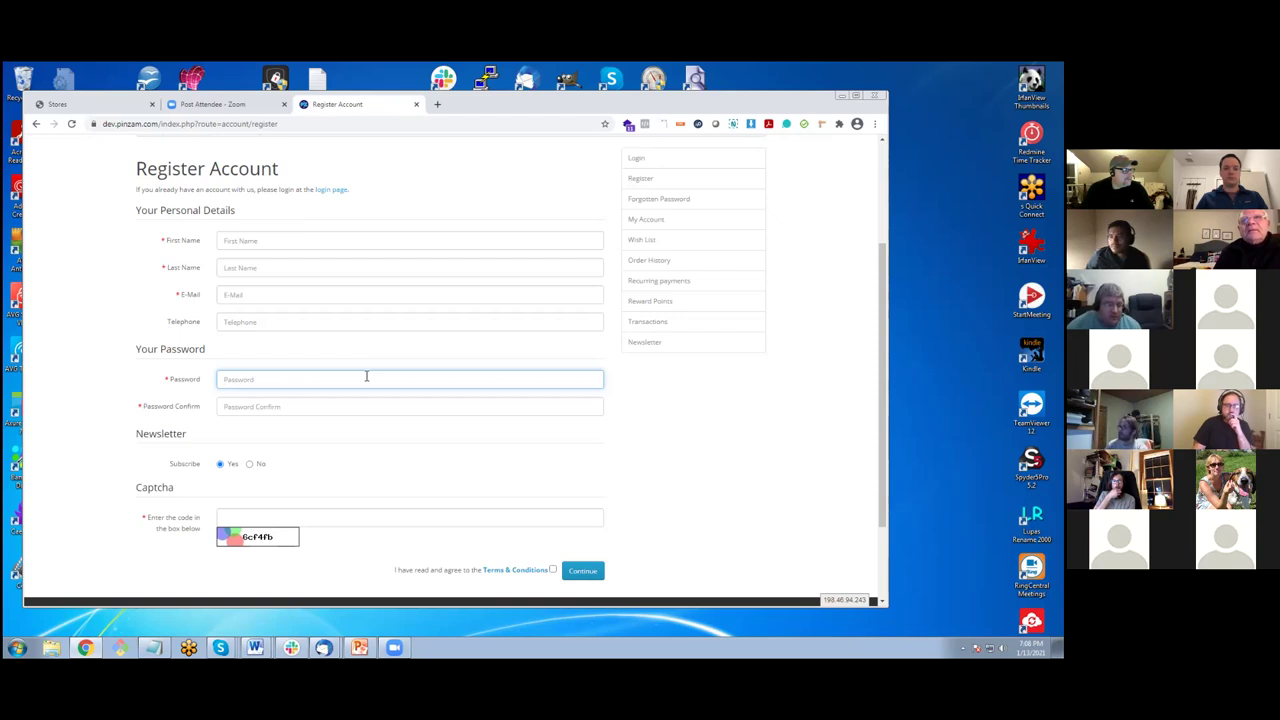
scroll(363, 380, "down", 2)
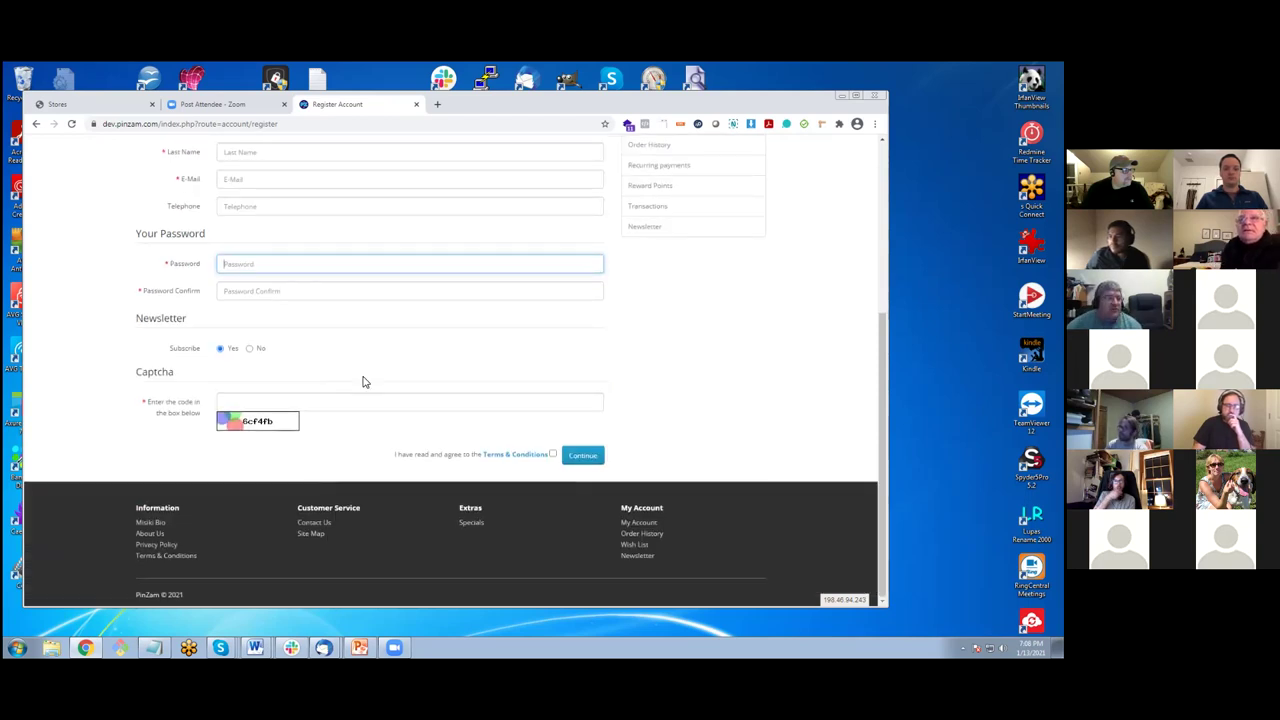
scroll(414, 334, "up", 3)
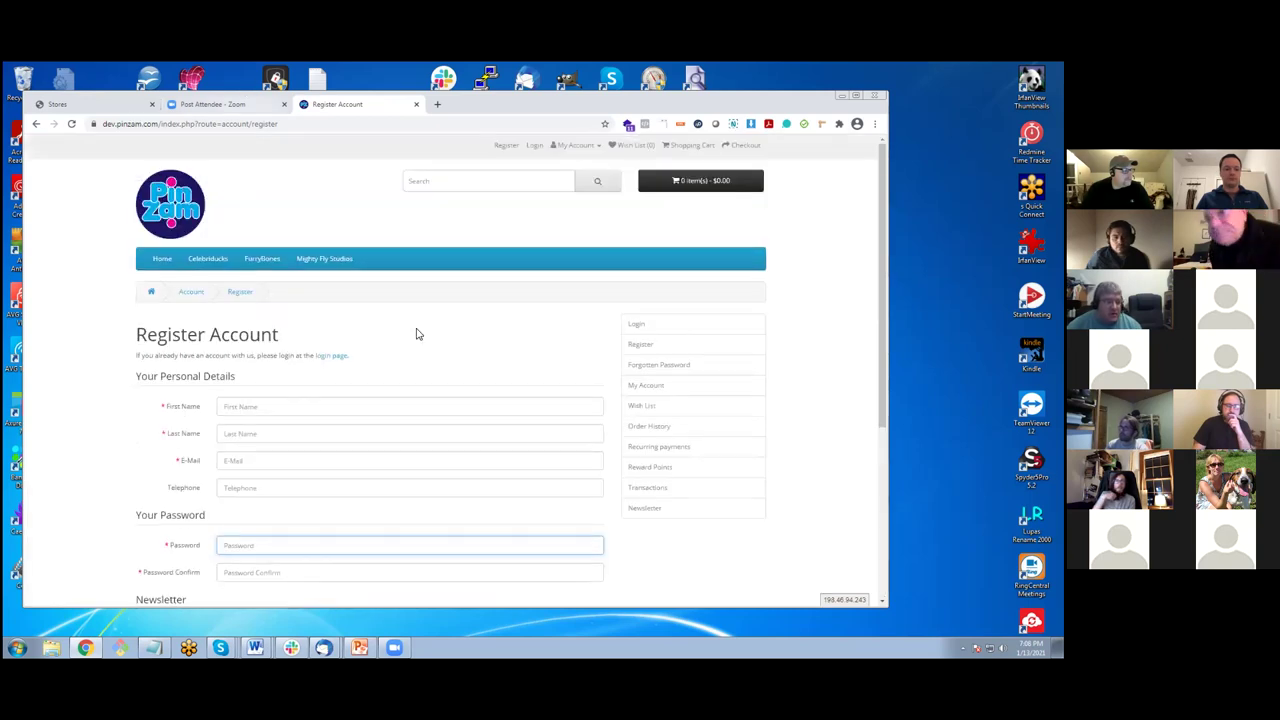
key("ctrl+Tab")
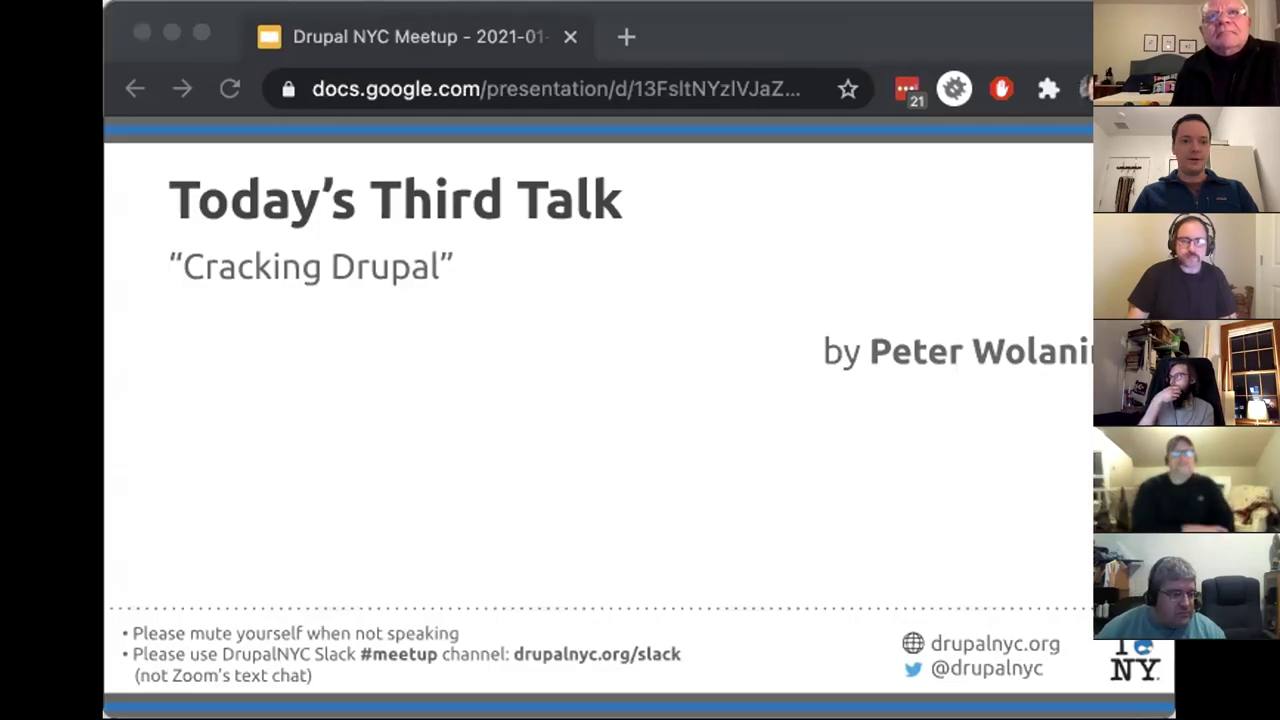
left_click(1003, 34)
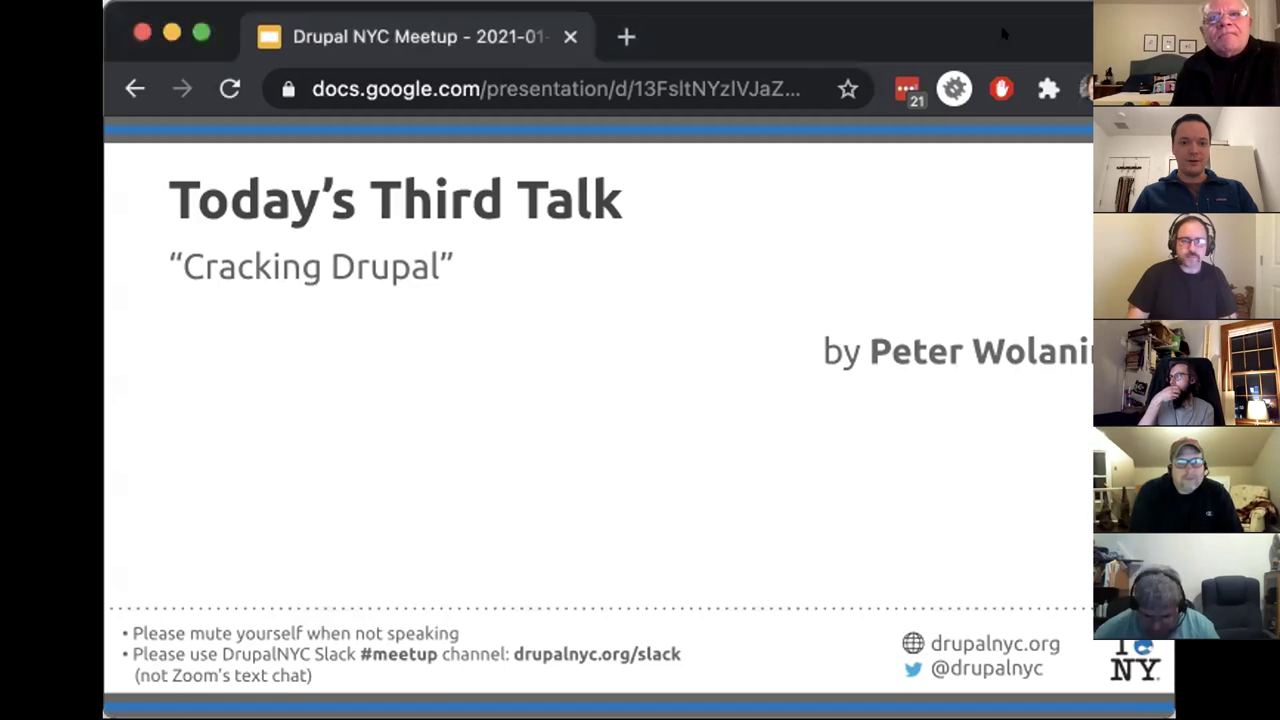